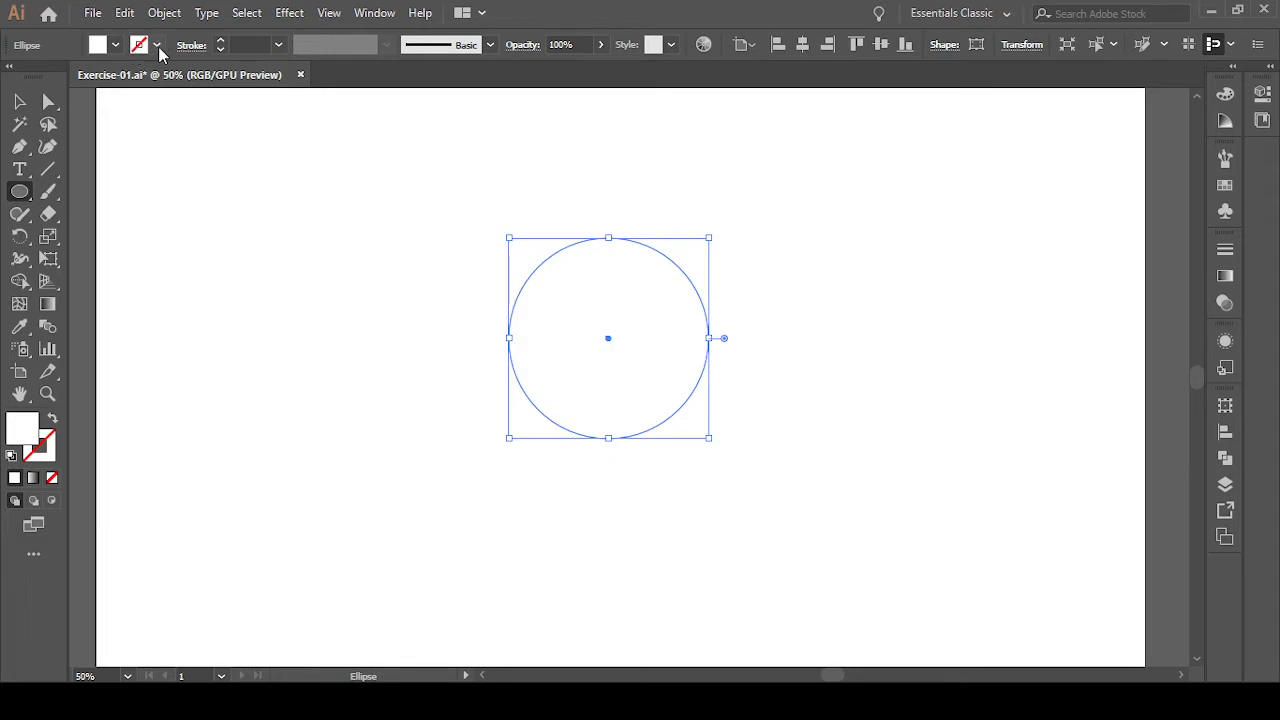
- Fill the circle with black and deselect it
left_click(117, 45)
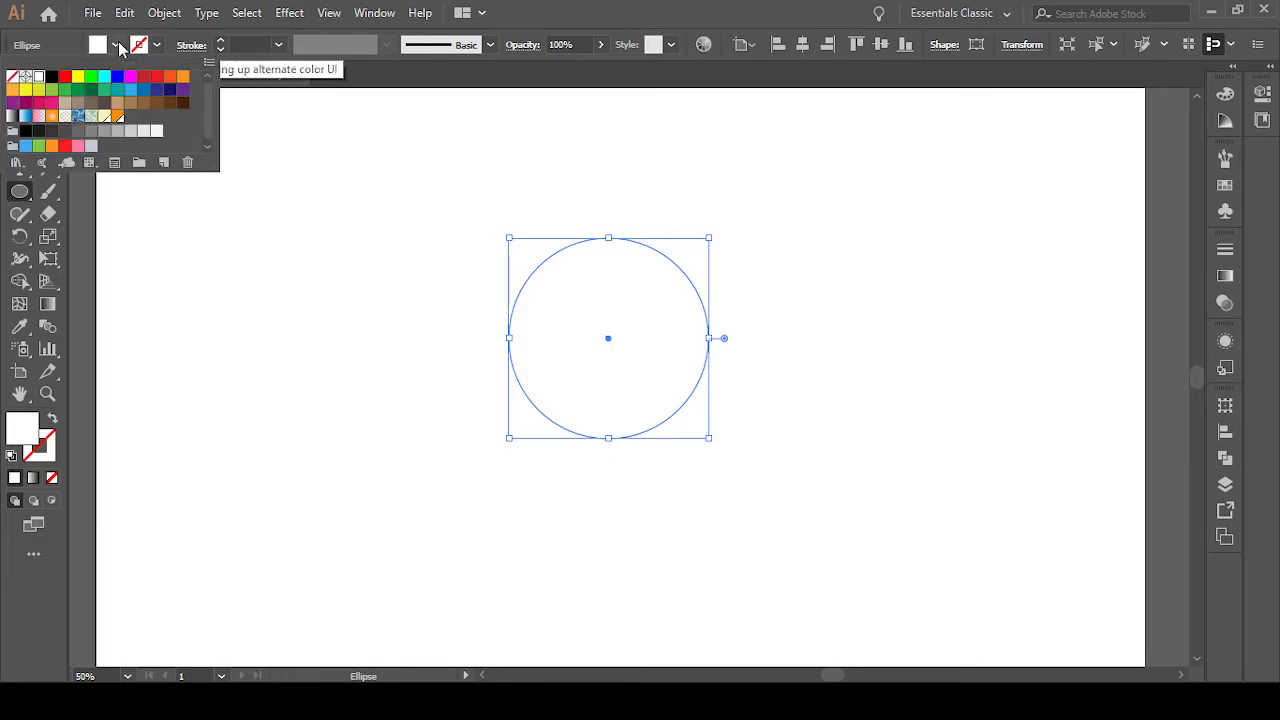
left_click(51, 77)
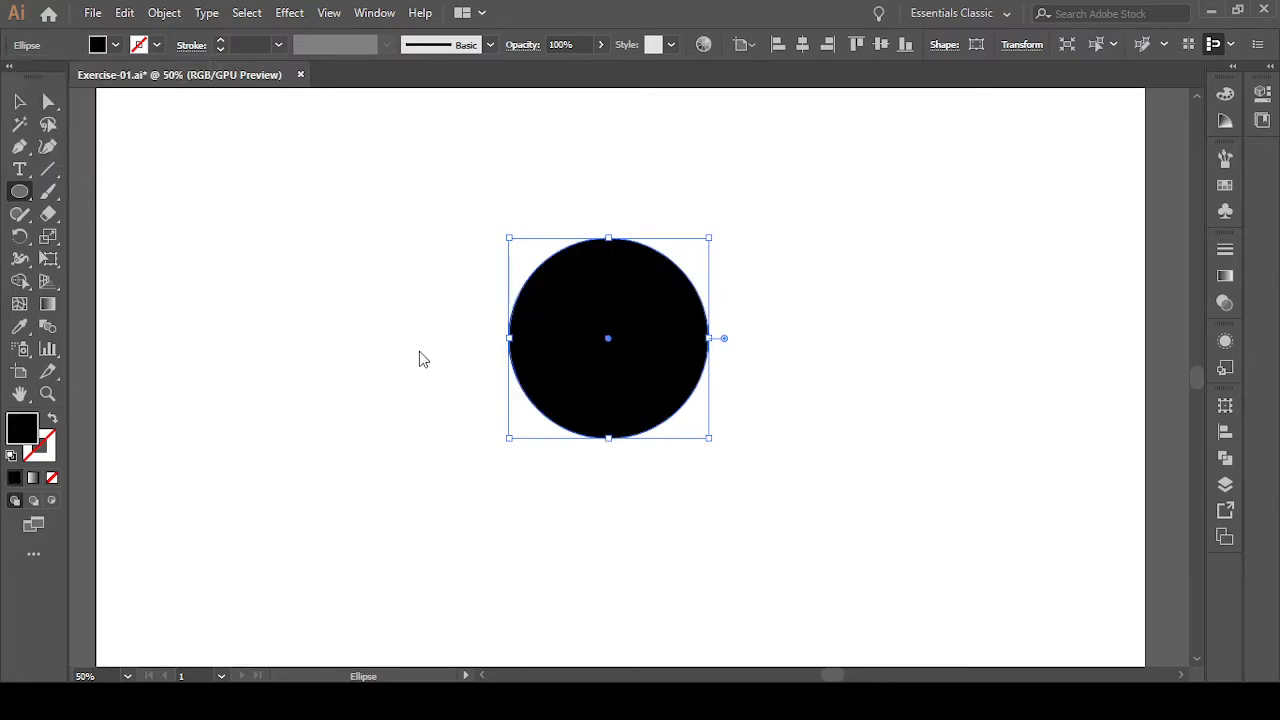
left_click(357, 194)
left_click(665, 388)
left_click(336, 267)
left_click(654, 388)
- Select the circle and apply a linear white-to-black gradient fill to it
left_click(22, 102)
left_click_drag(389, 192, 823, 457)
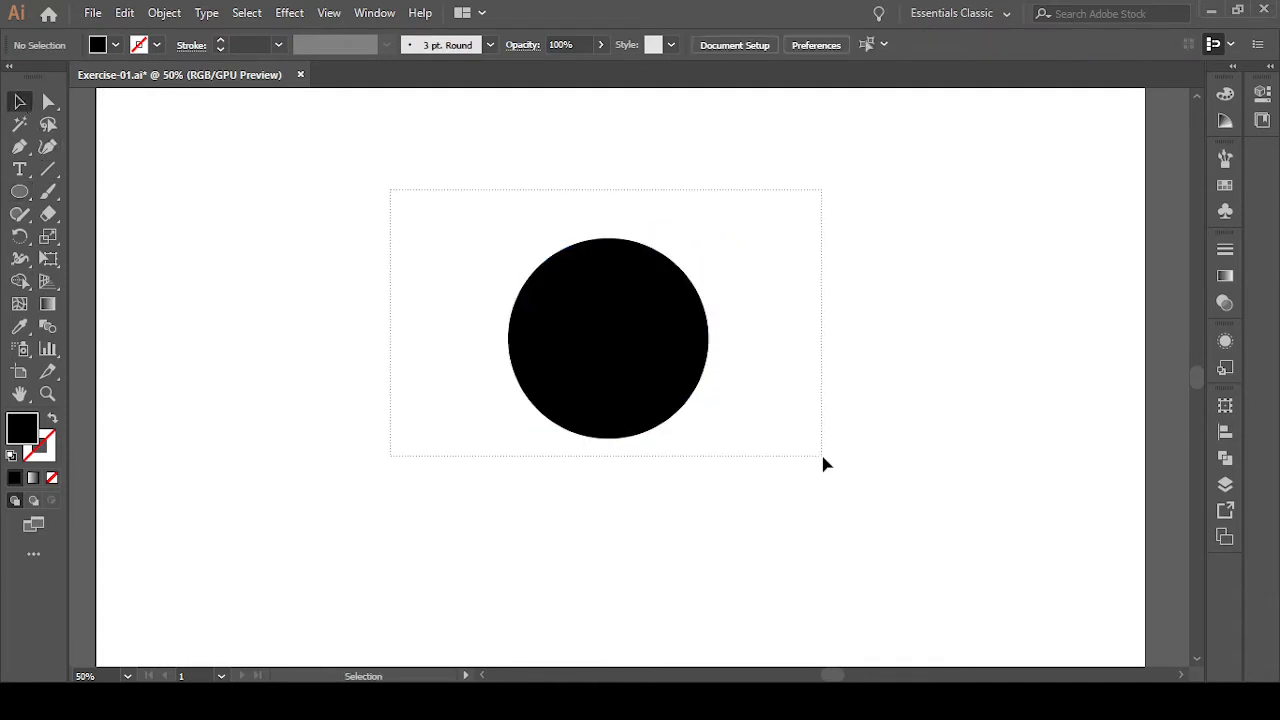
left_click(48, 310)
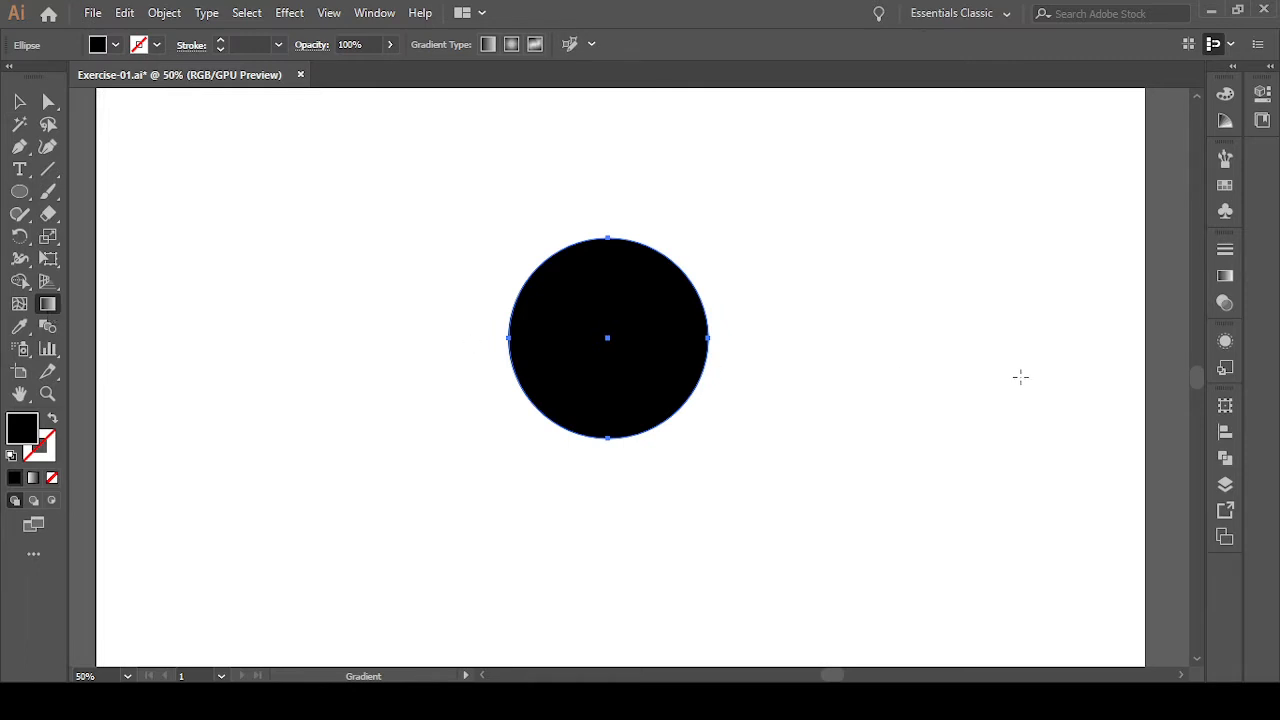
left_click(1225, 277)
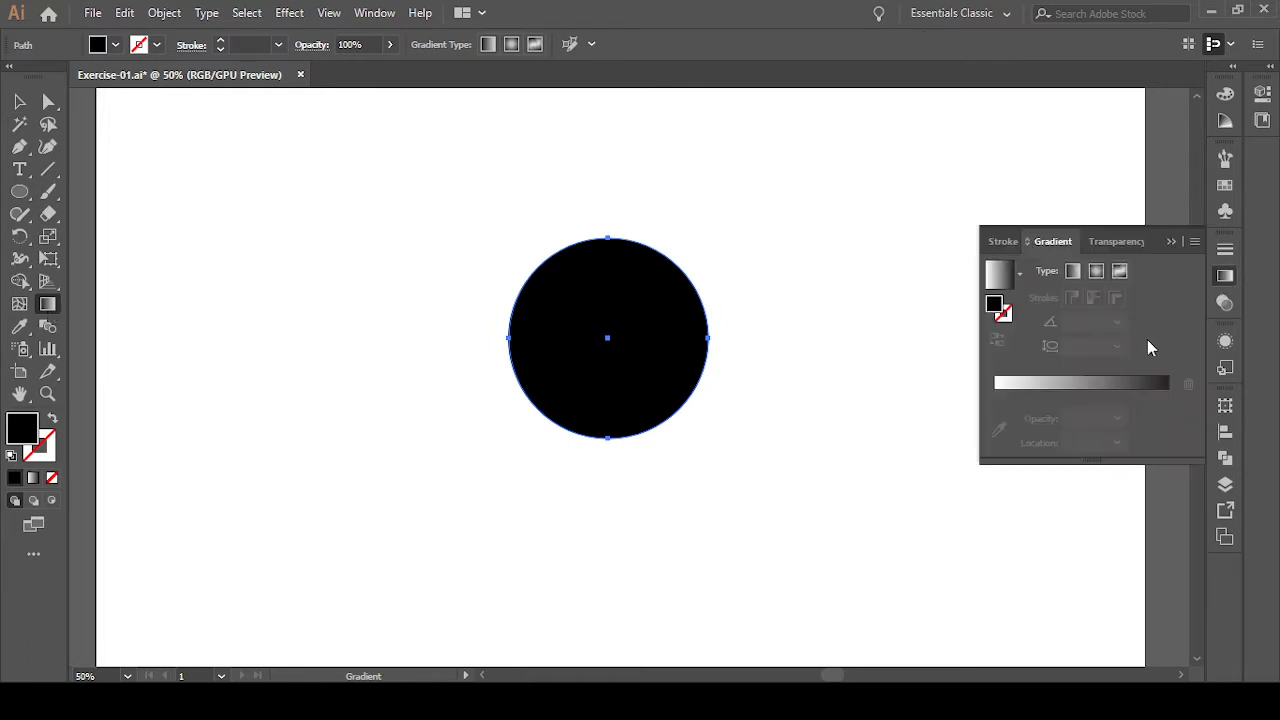
left_click(1097, 390)
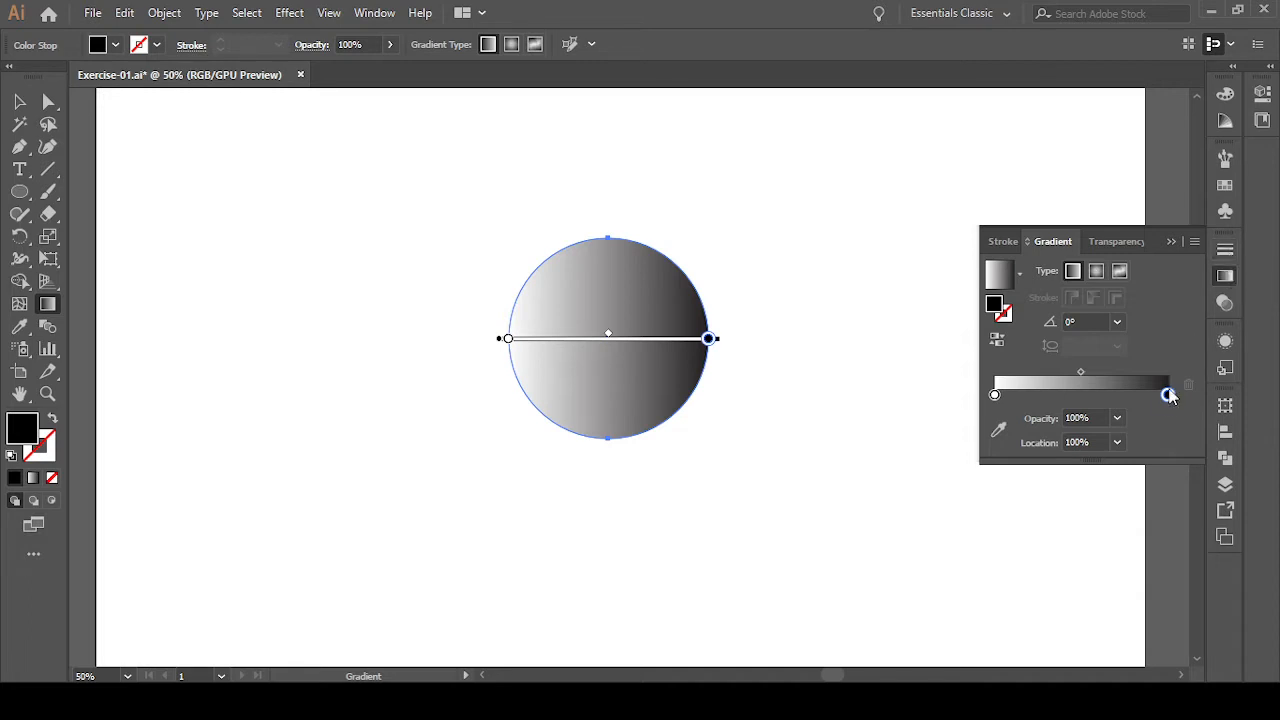
- Recolour the circle's gradient, using the orange swatch for the end stop and the pale yellow swatch for the start stop
left_click(1168, 398)
double_click(1168, 396)
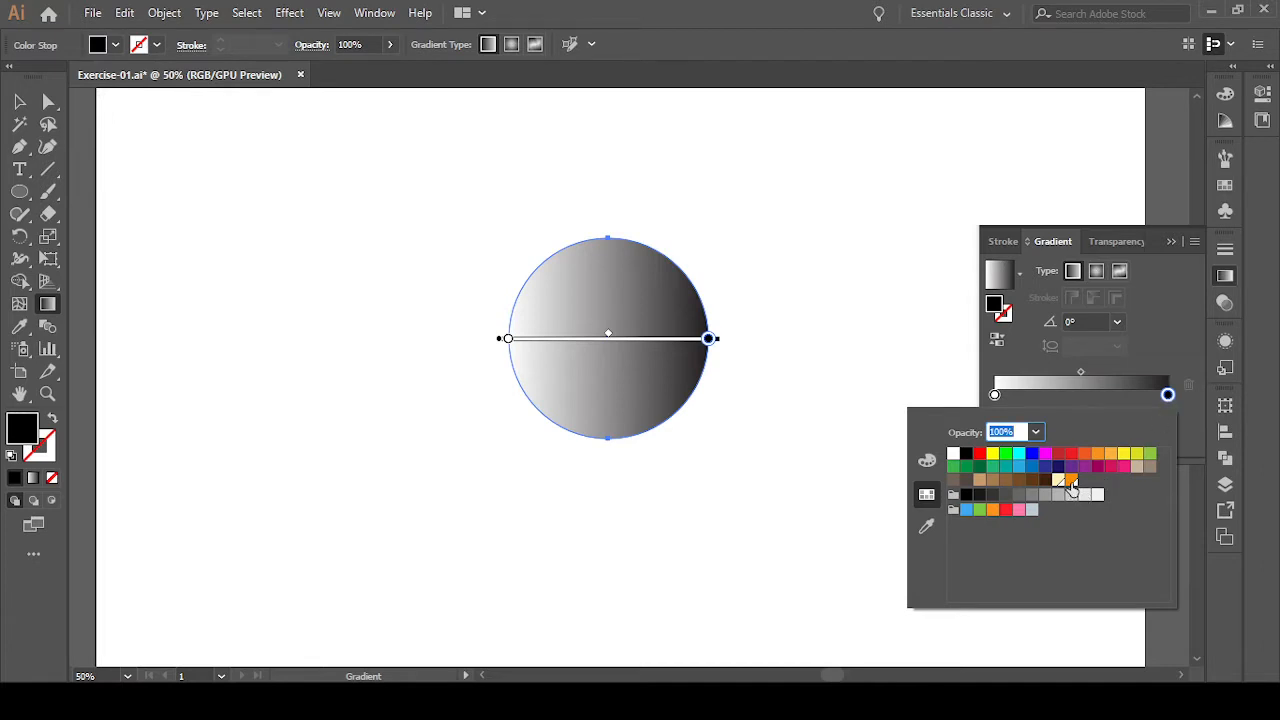
left_click(1071, 481)
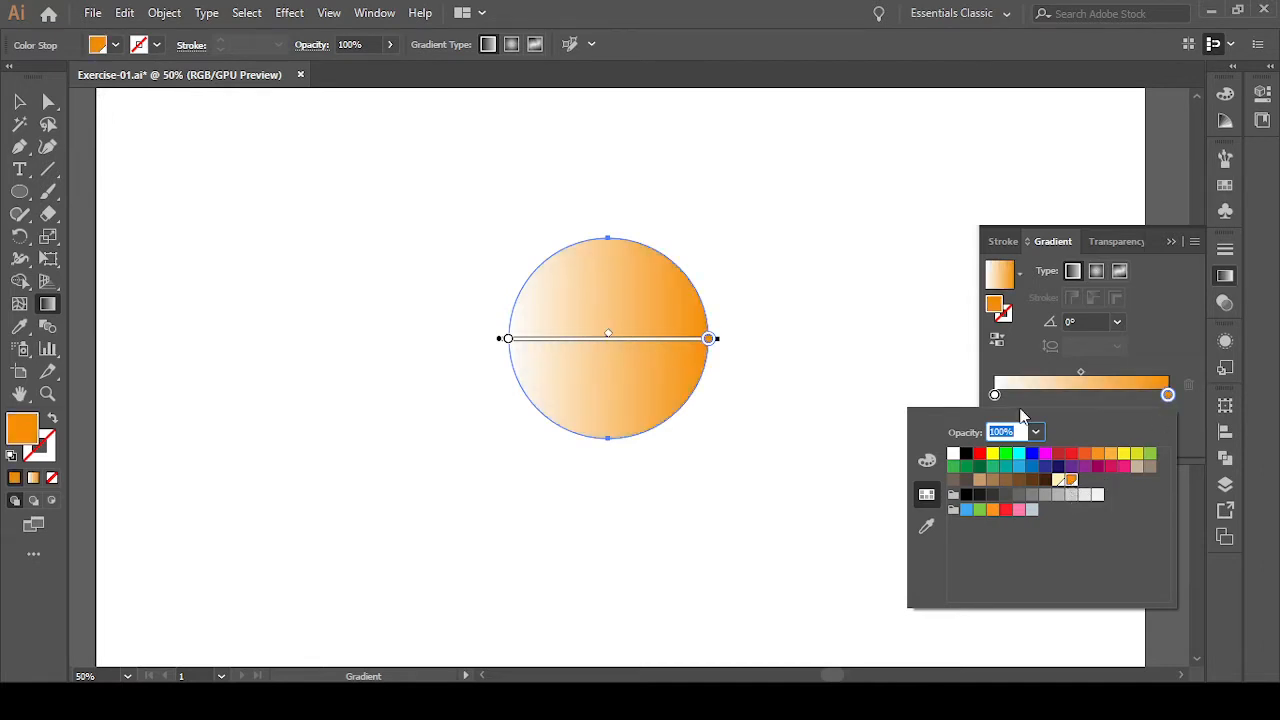
double_click(994, 394)
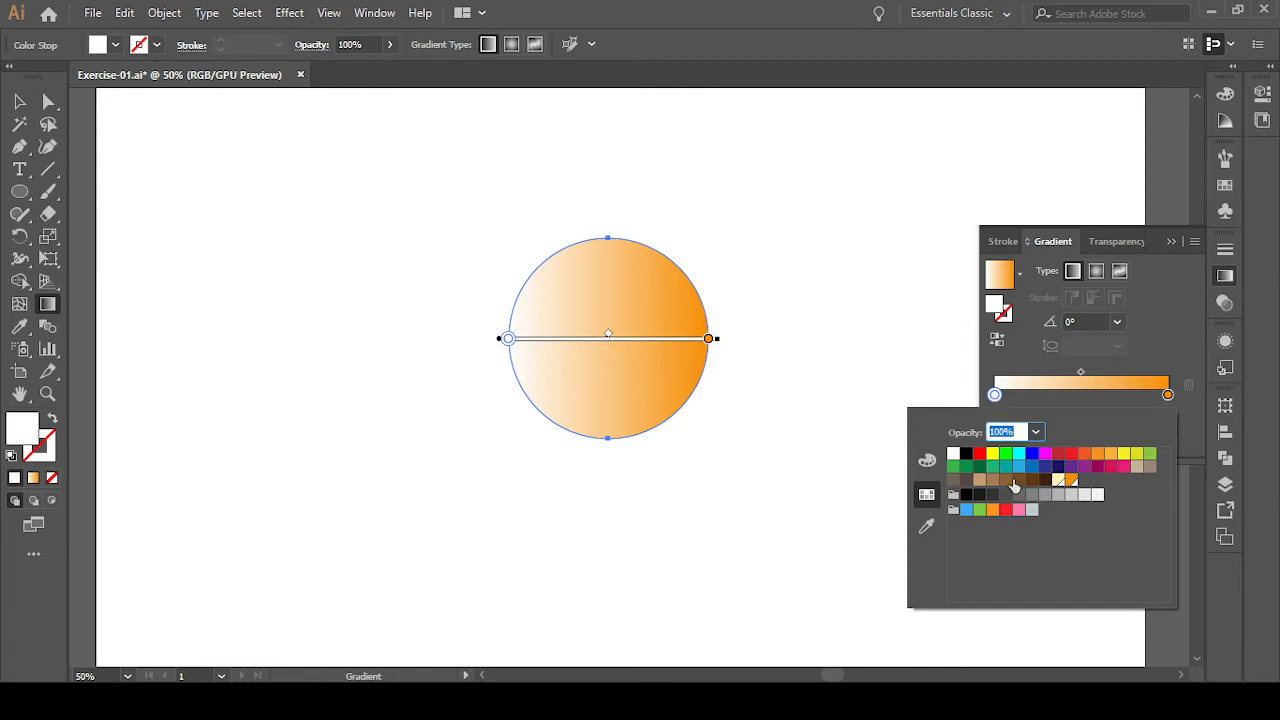
left_click(1059, 481)
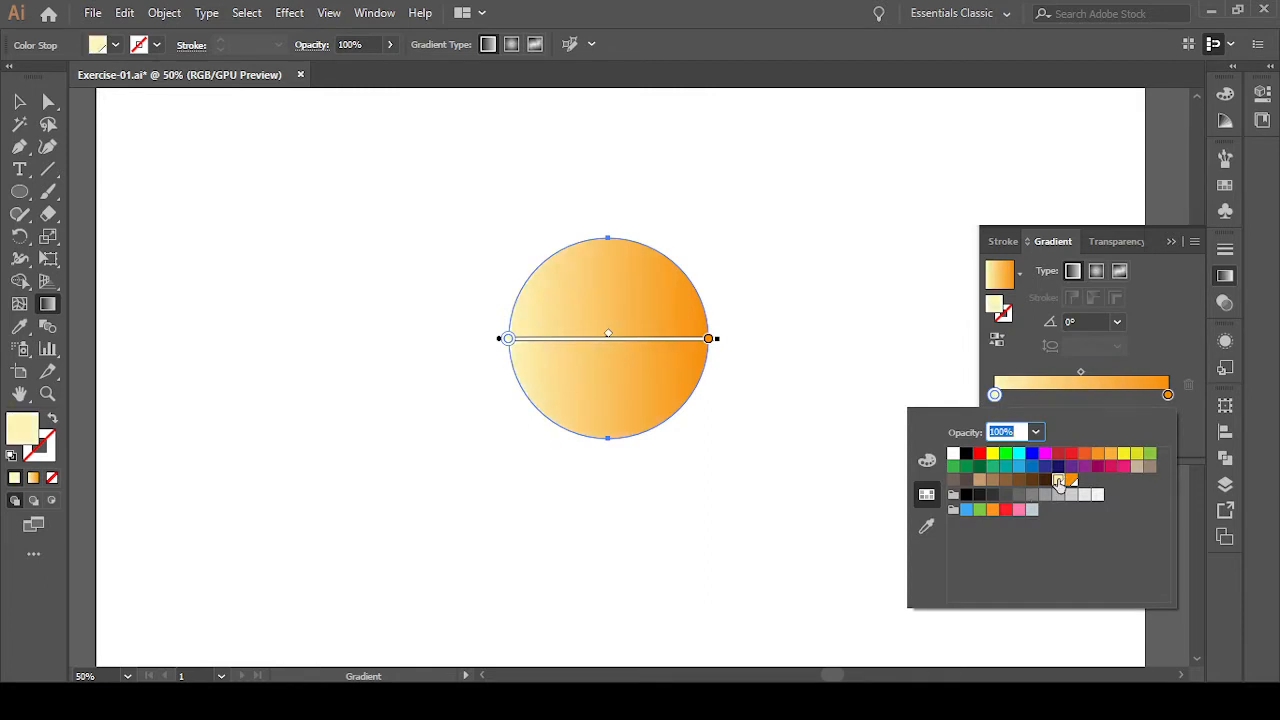
left_click(1171, 241)
left_click(1171, 241)
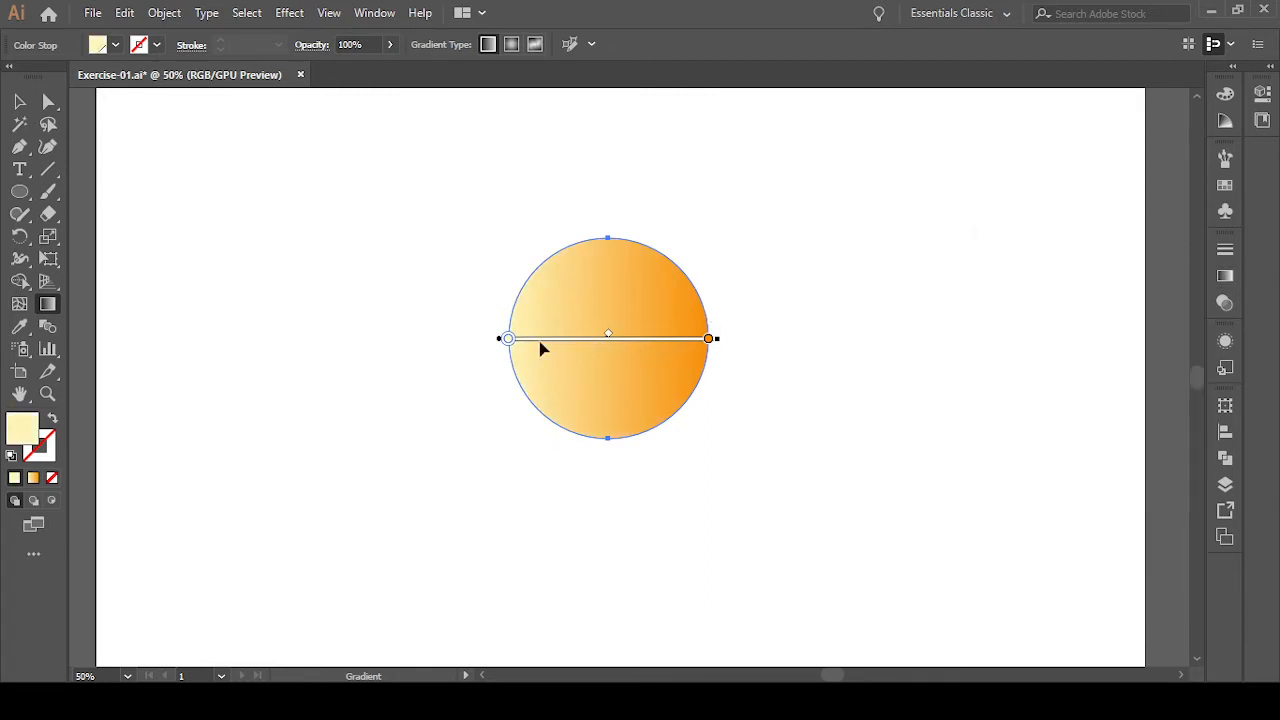
- Turn the gradient vertical through the circle's centre, pale yellow at the top edge, with the orange stop somewhat below the middle
mouse_move(723, 339)
left_mouse_down()
mouse_move(677, 449)
mouse_move(594, 523)
mouse_move(512, 546)
left_mouse_up()
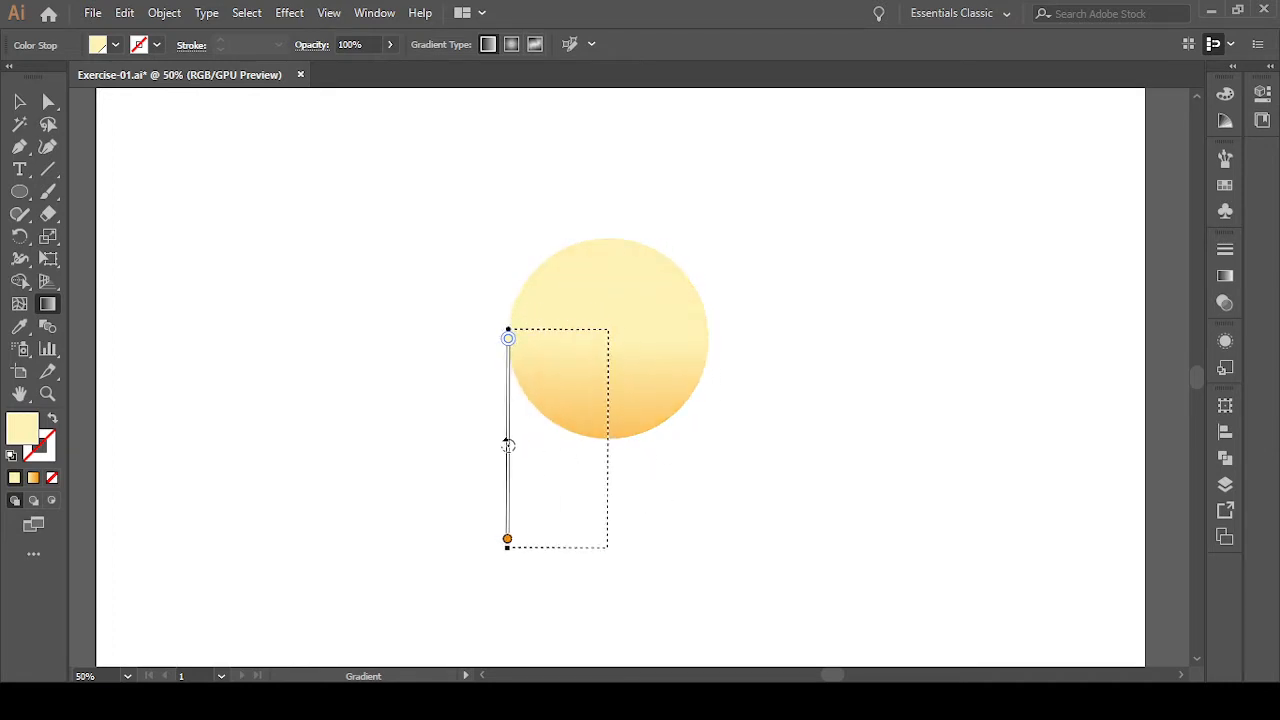
left_click_drag(511, 446, 511, 447)
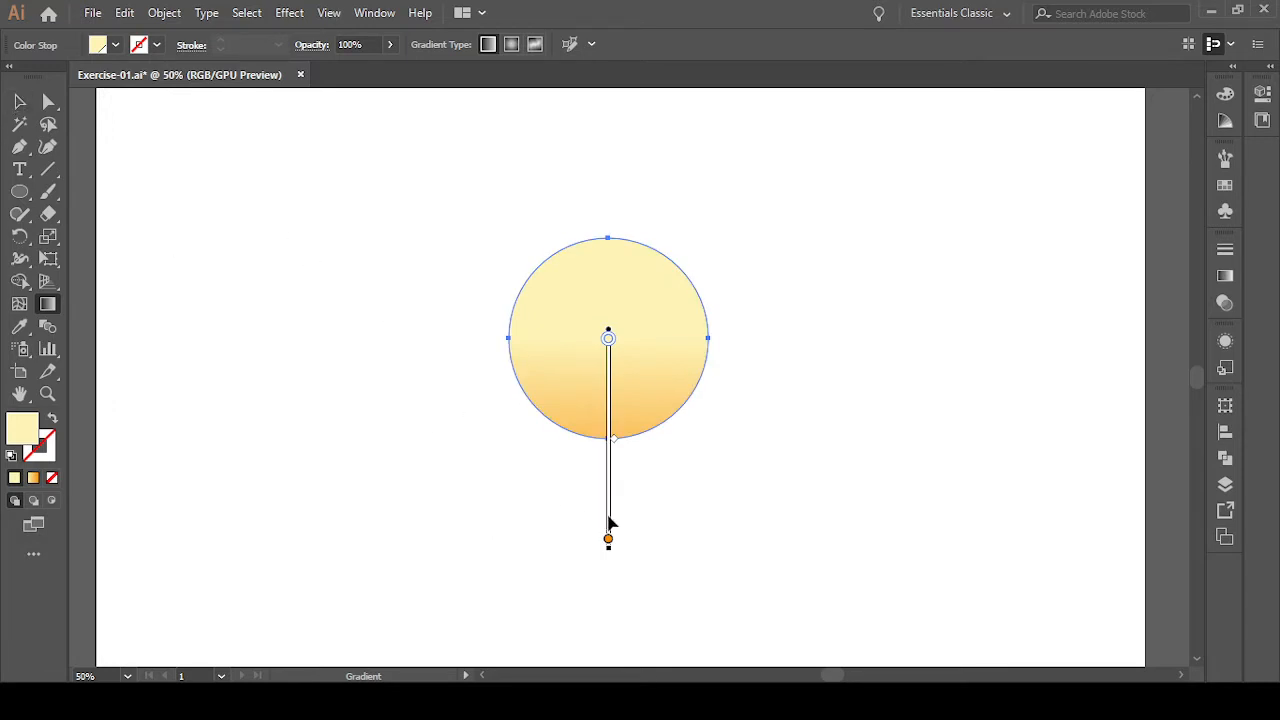
left_click_drag(612, 522, 608, 383)
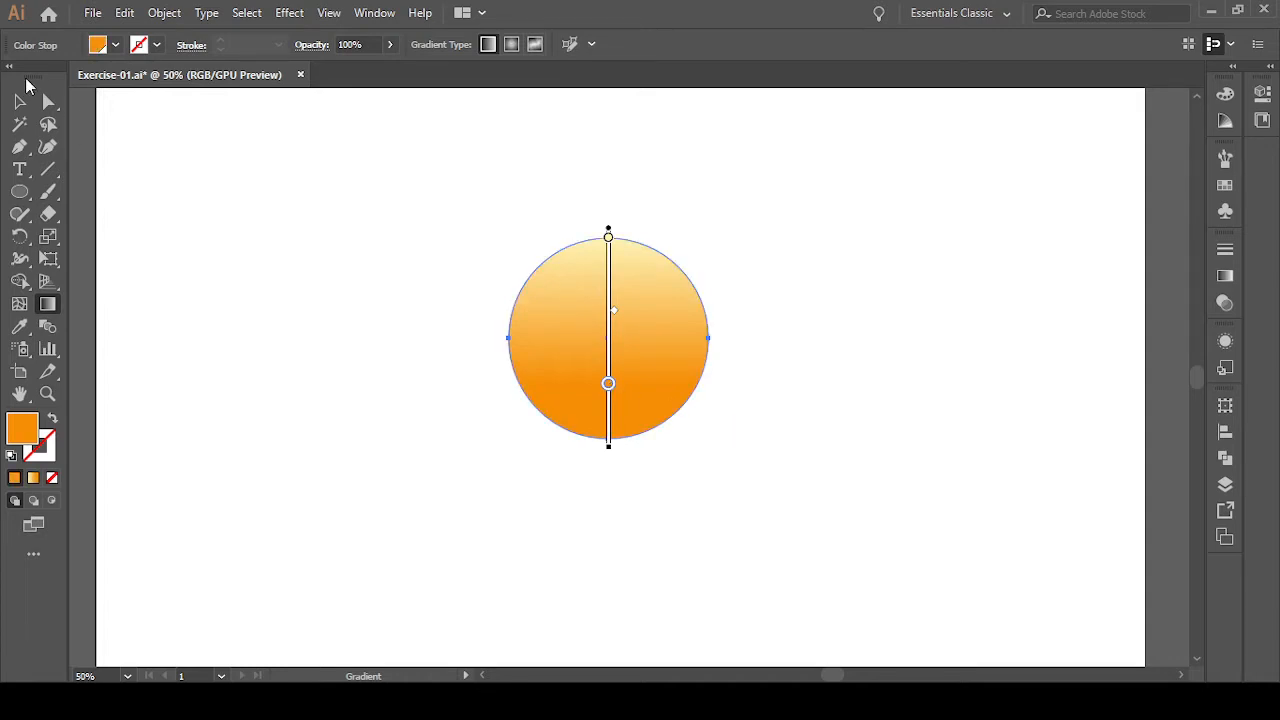
left_click(17, 102)
left_click(340, 314)
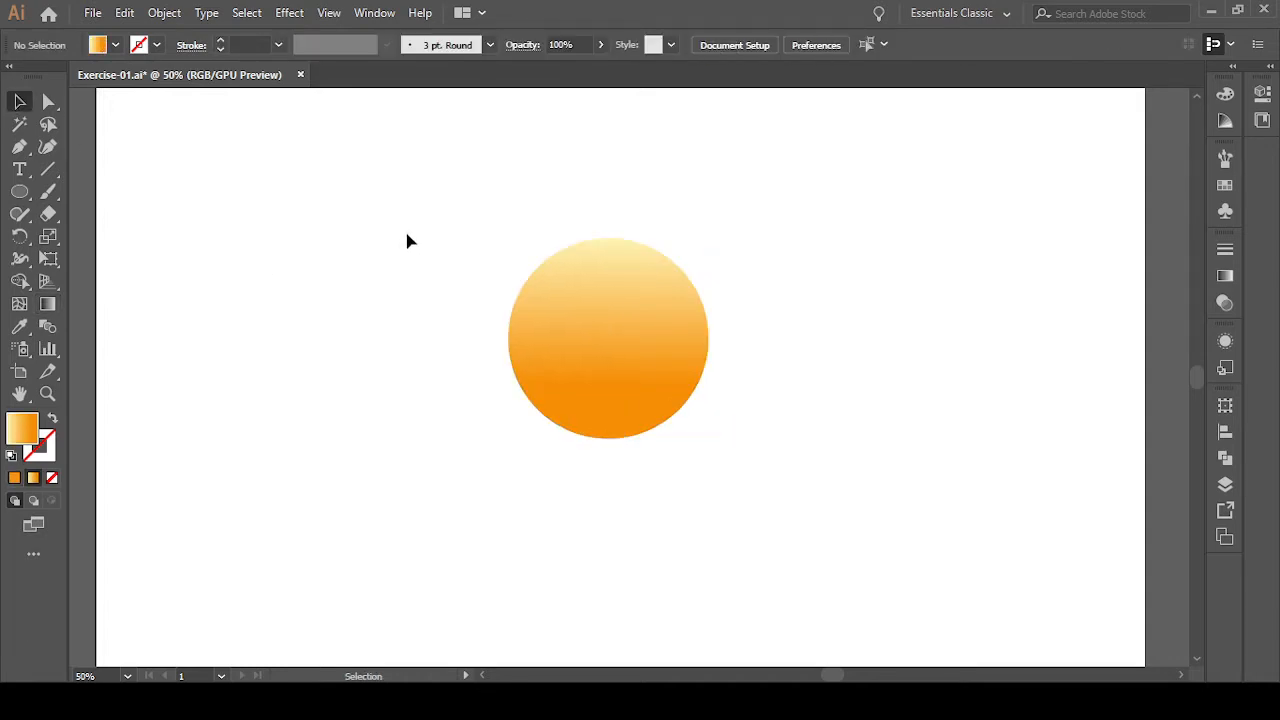
- Duplicate the gradient circle in front of itself and scale the copy proportionally about its centre to about 280 px
left_click_drag(408, 236, 836, 524)
key("a")
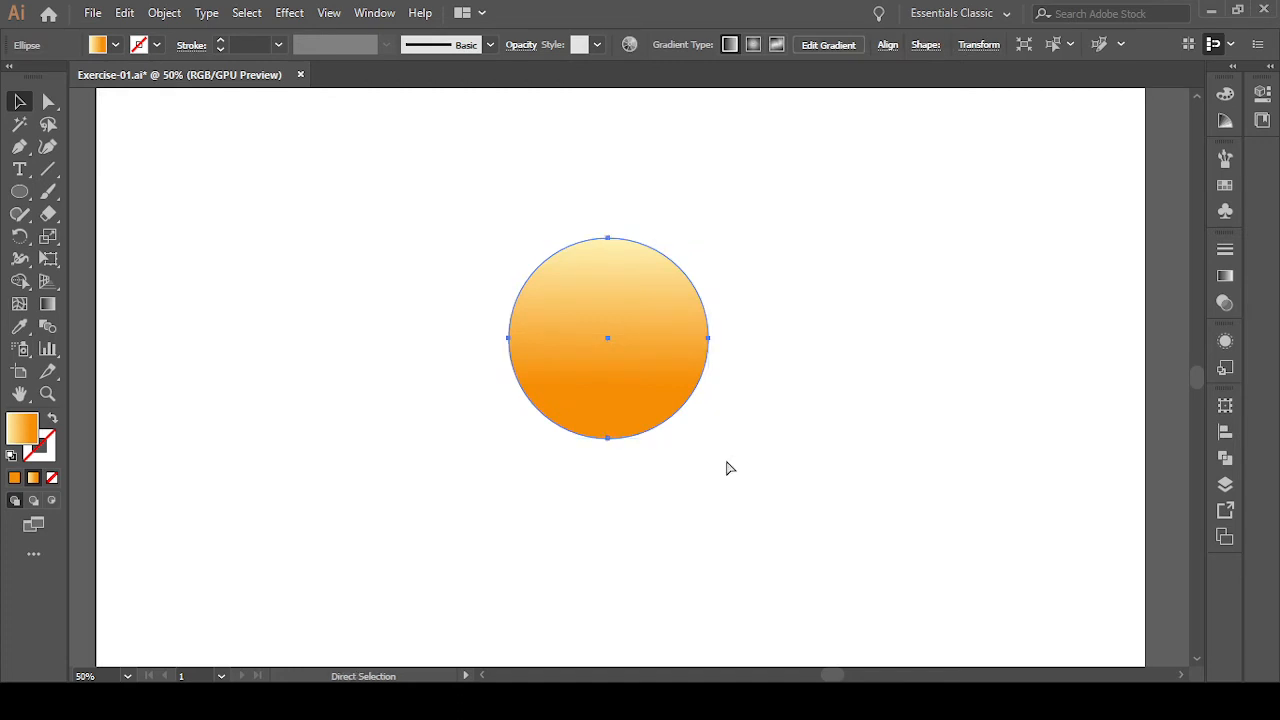
key("v")
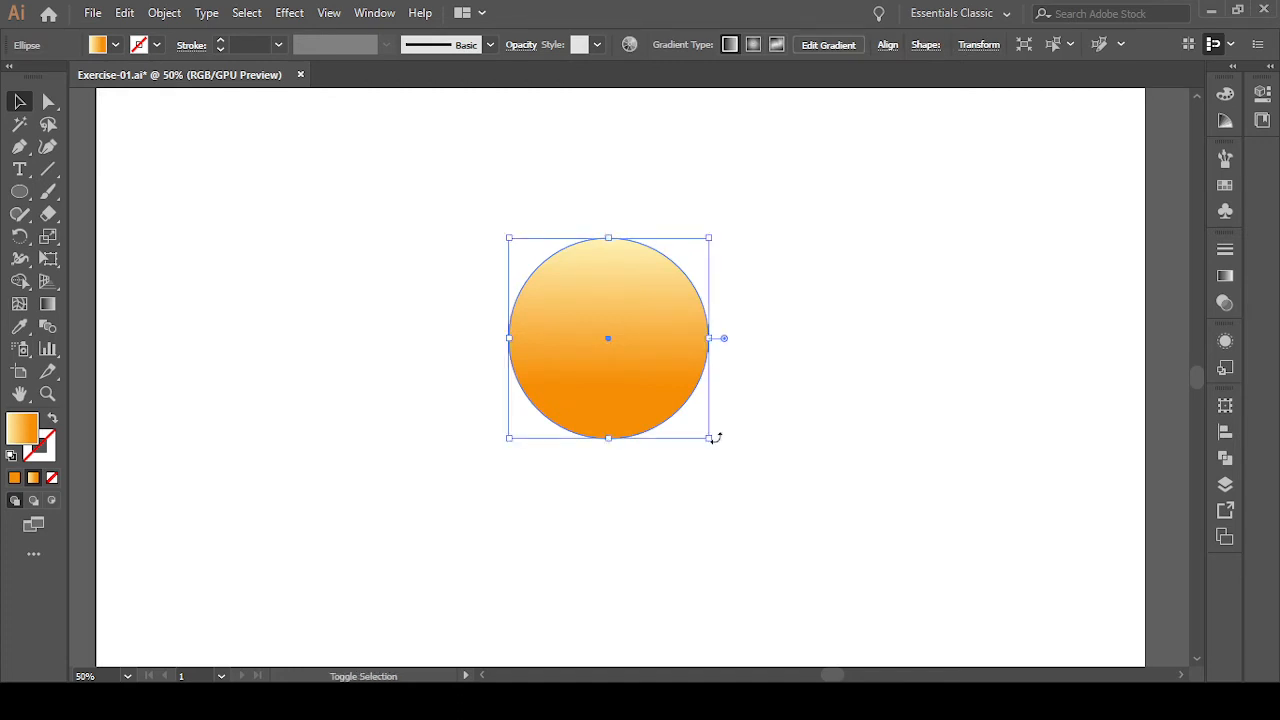
left_click_drag(710, 441, 686, 426)
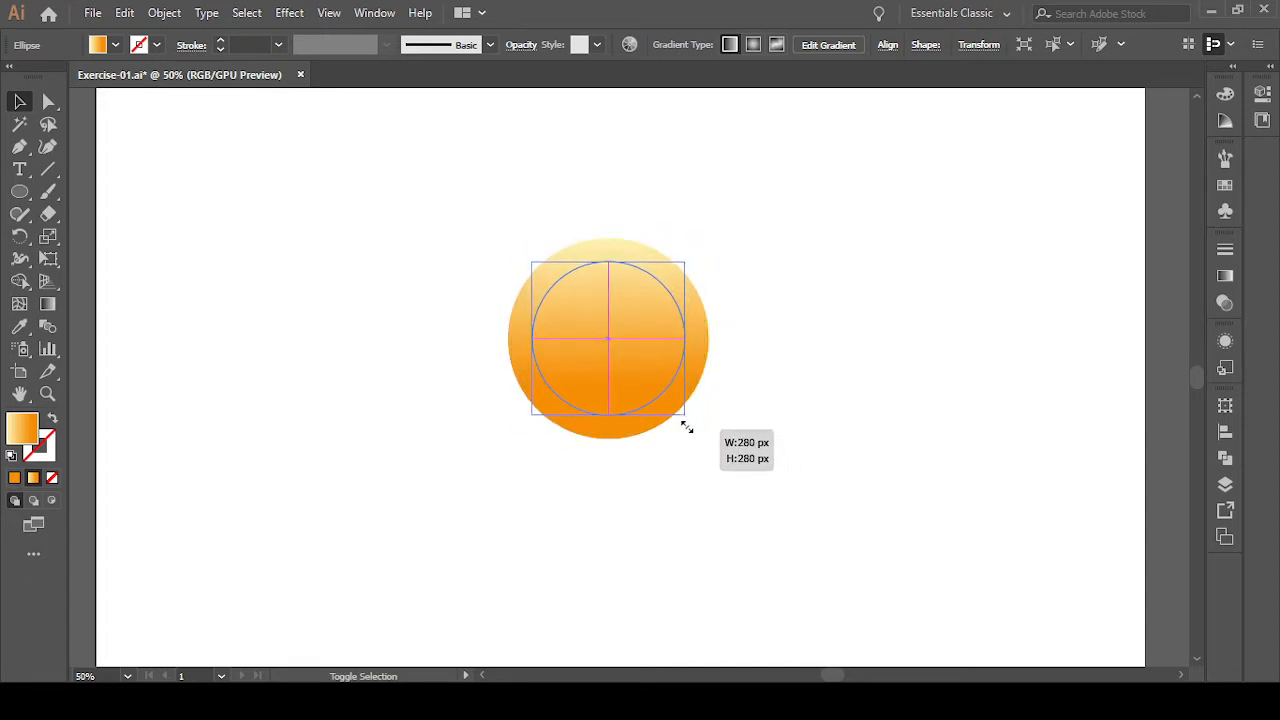
left_click_drag(686, 427, 687, 427)
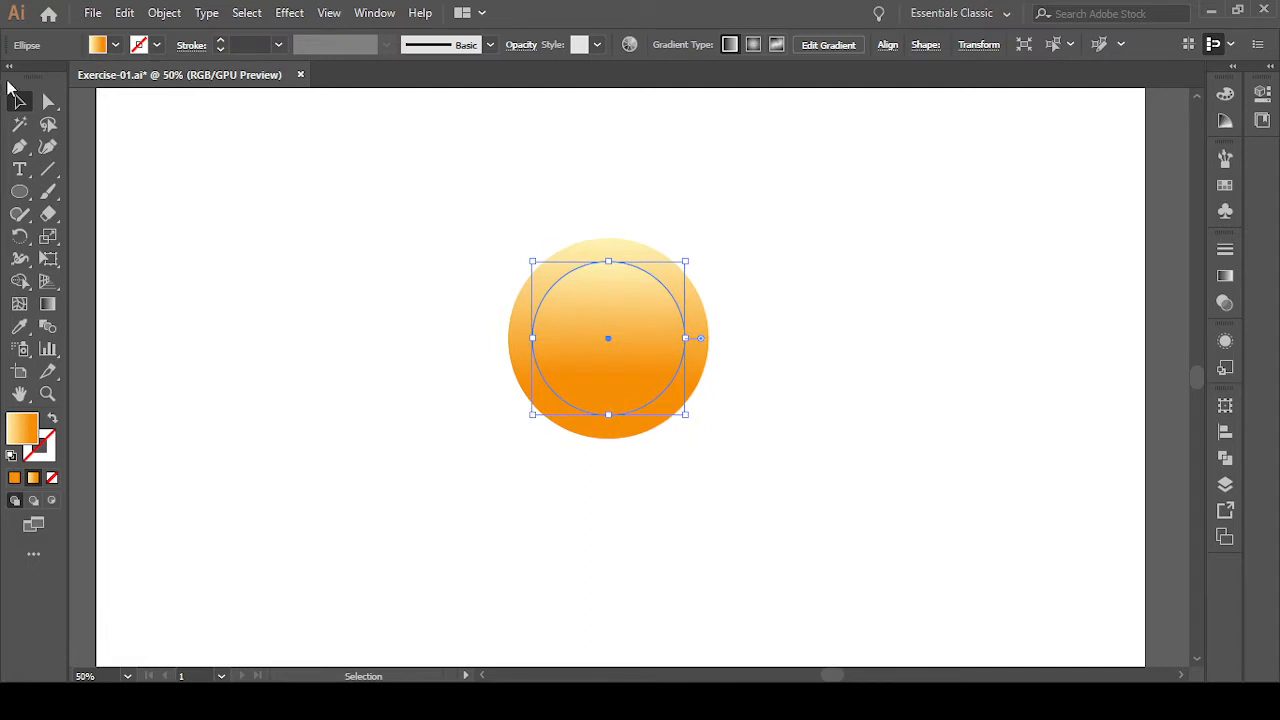
- Fill the smaller inner circle with black
left_click(117, 46)
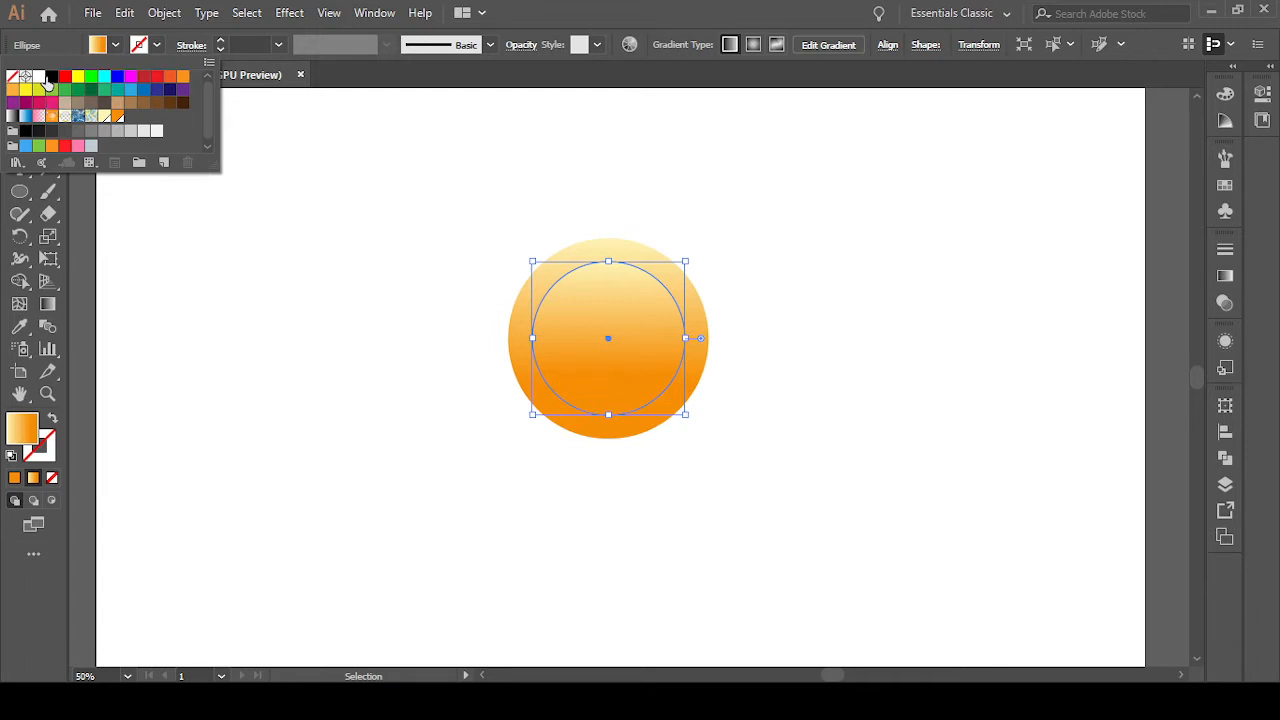
left_click(50, 78)
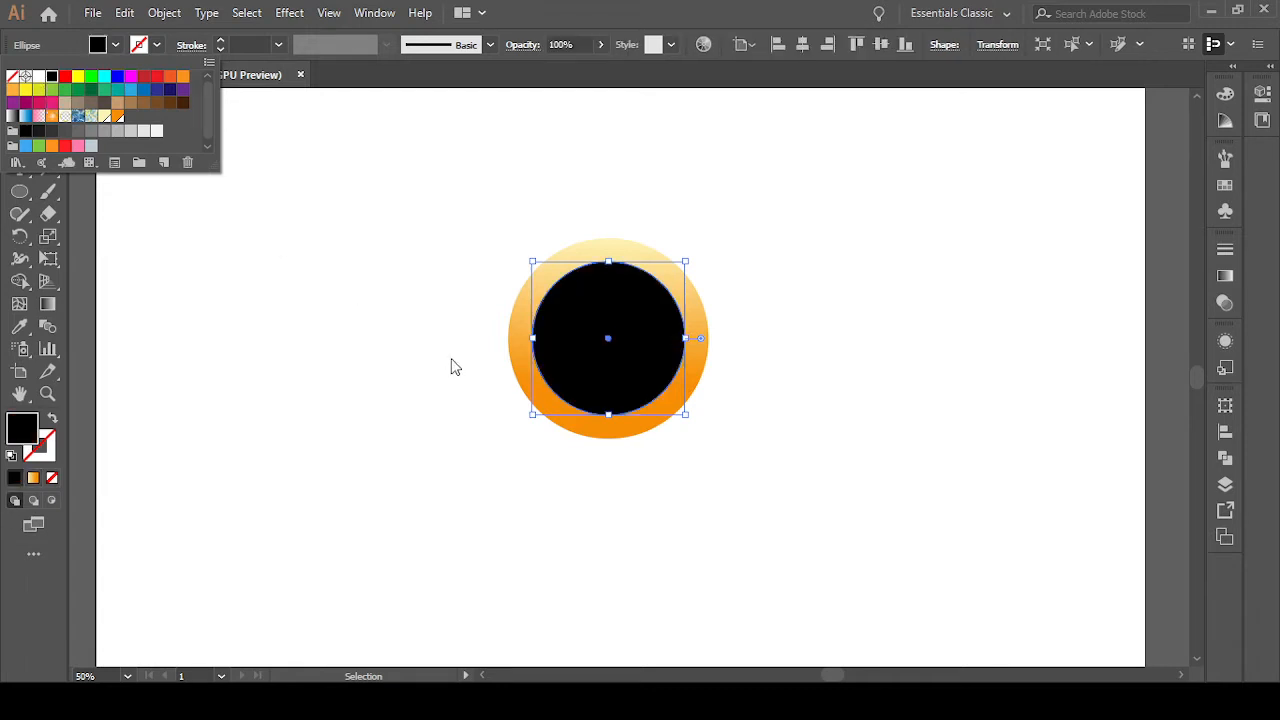
left_click(266, 303)
left_click(455, 250)
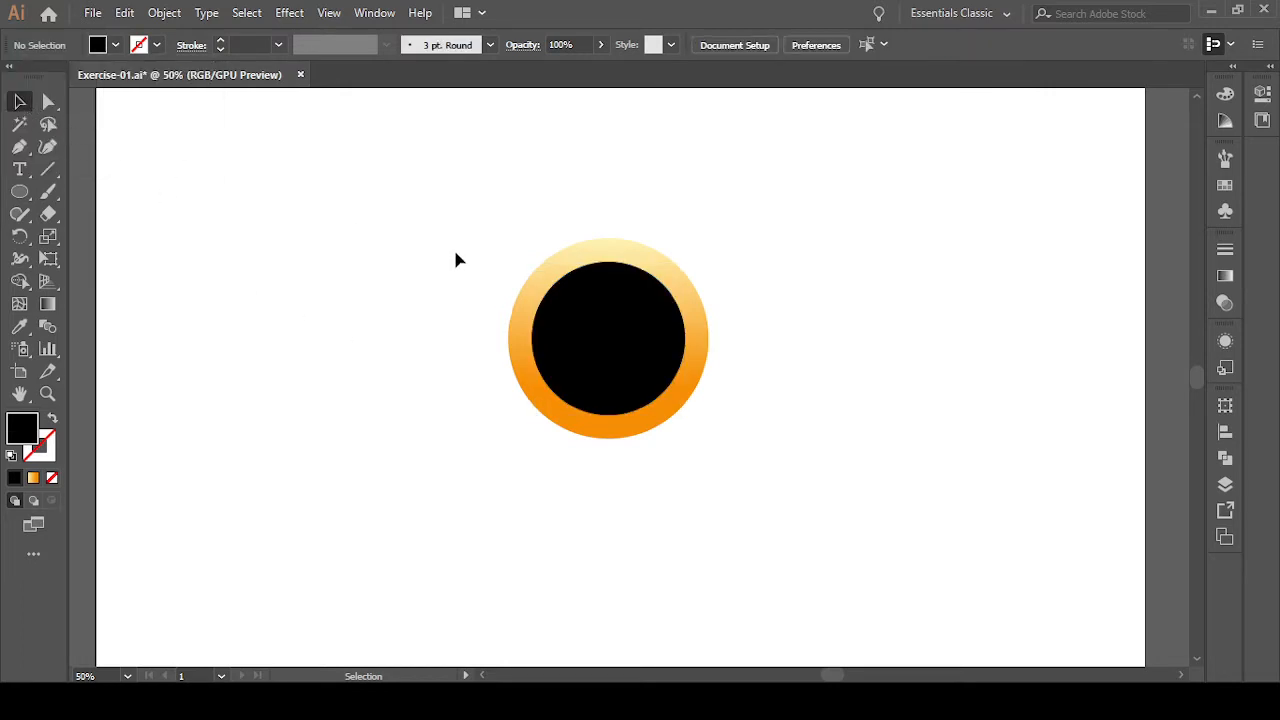
- Delete the top anchor point of the black inner circle to leave only its lower half
left_click(638, 348)
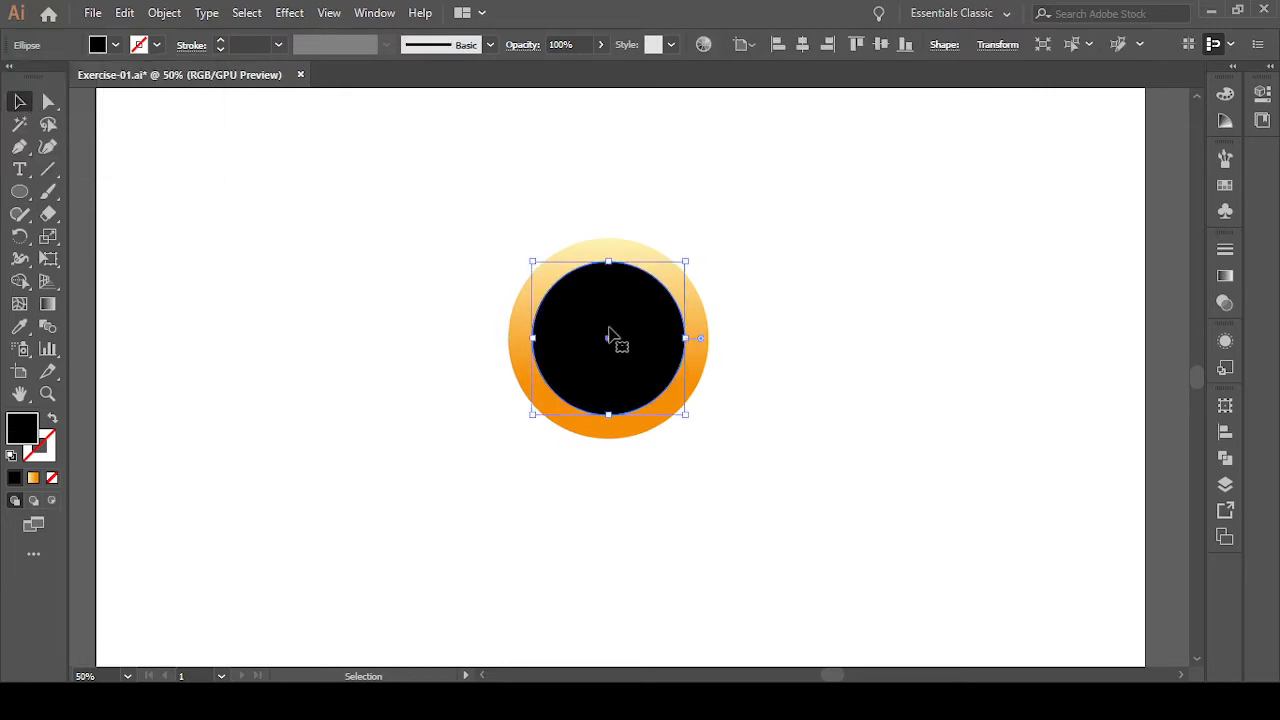
left_click(49, 102)
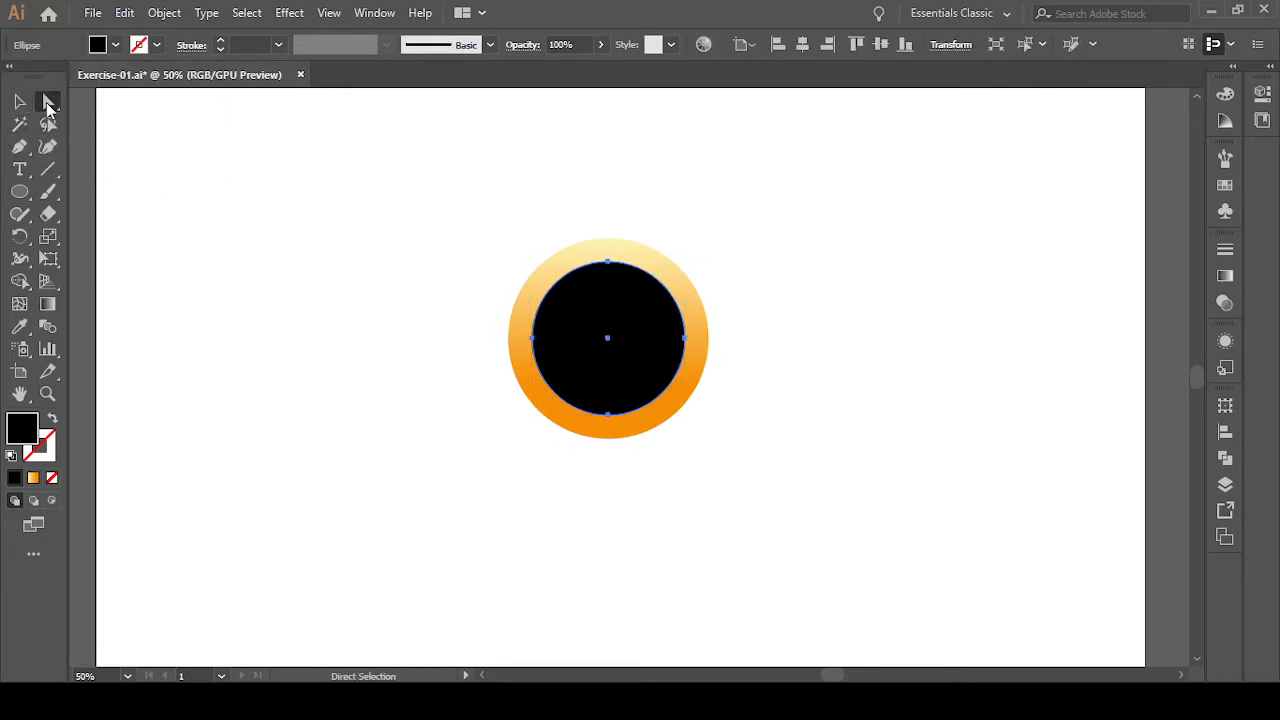
left_click(608, 264)
left_click(608, 264)
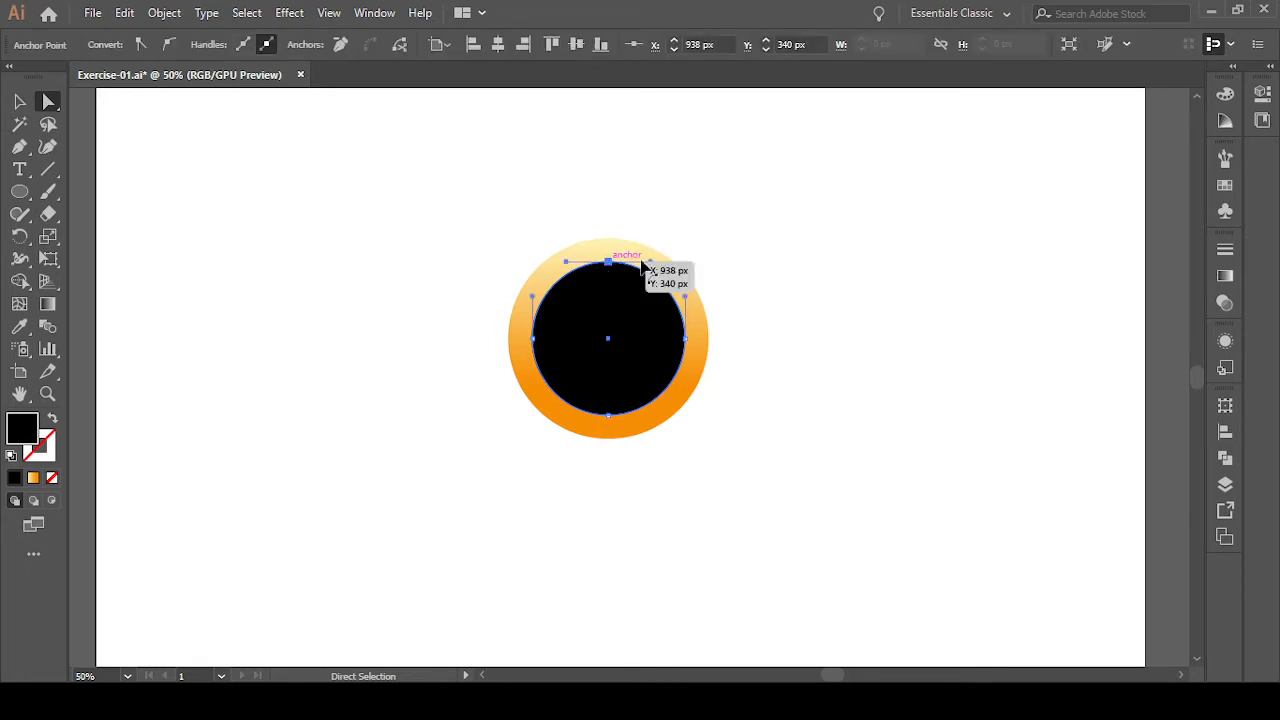
key("Delete")
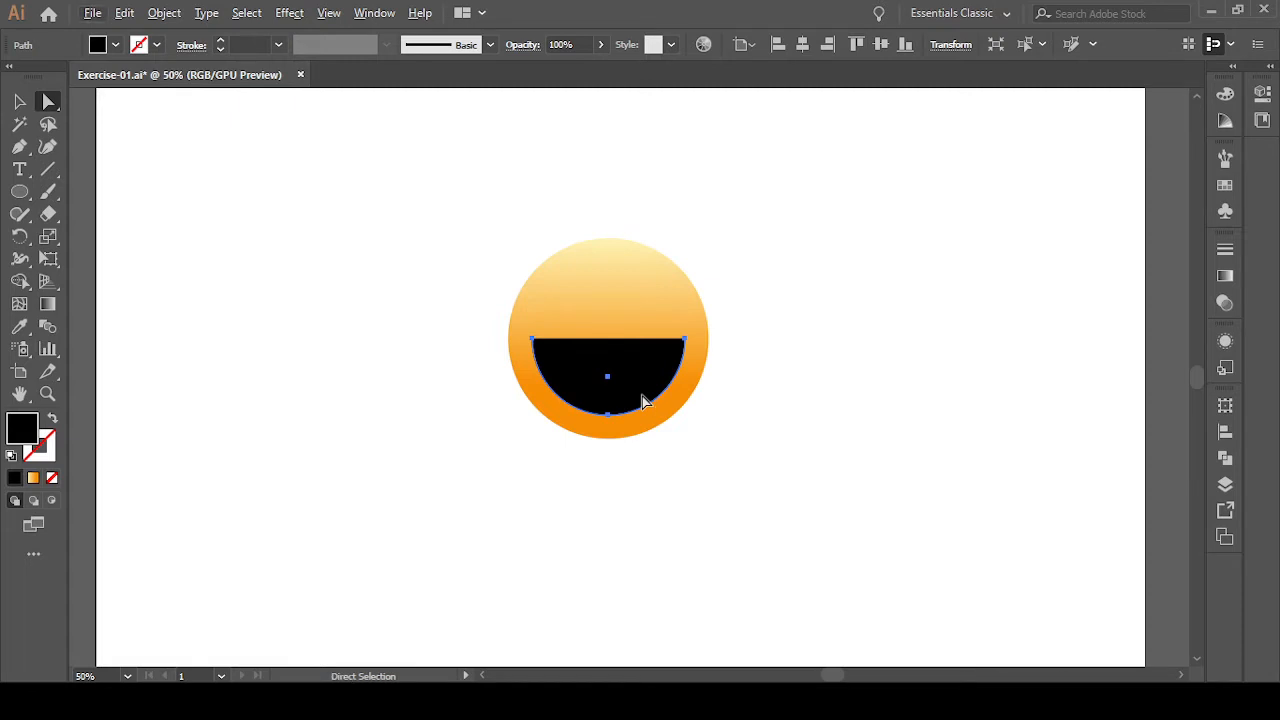
- Duplicate the black half-circle in place and move the copy straight down so it partly overlaps the original
left_click(128, 14)
left_click(158, 105)
left_click(125, 13)
left_click(172, 186)
left_click_drag(628, 378, 633, 442)
- Reflect the lower half-circle copy across the horizontal axis
right_click(640, 442)
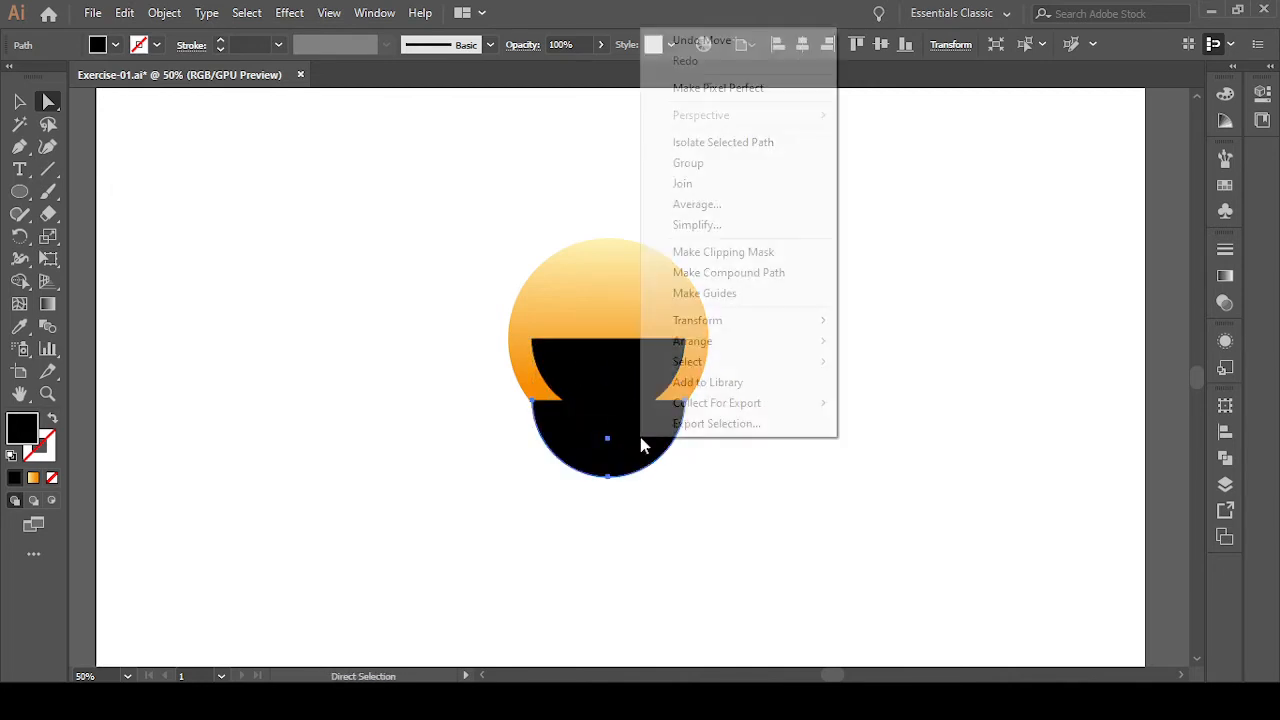
mouse_move(818, 345)
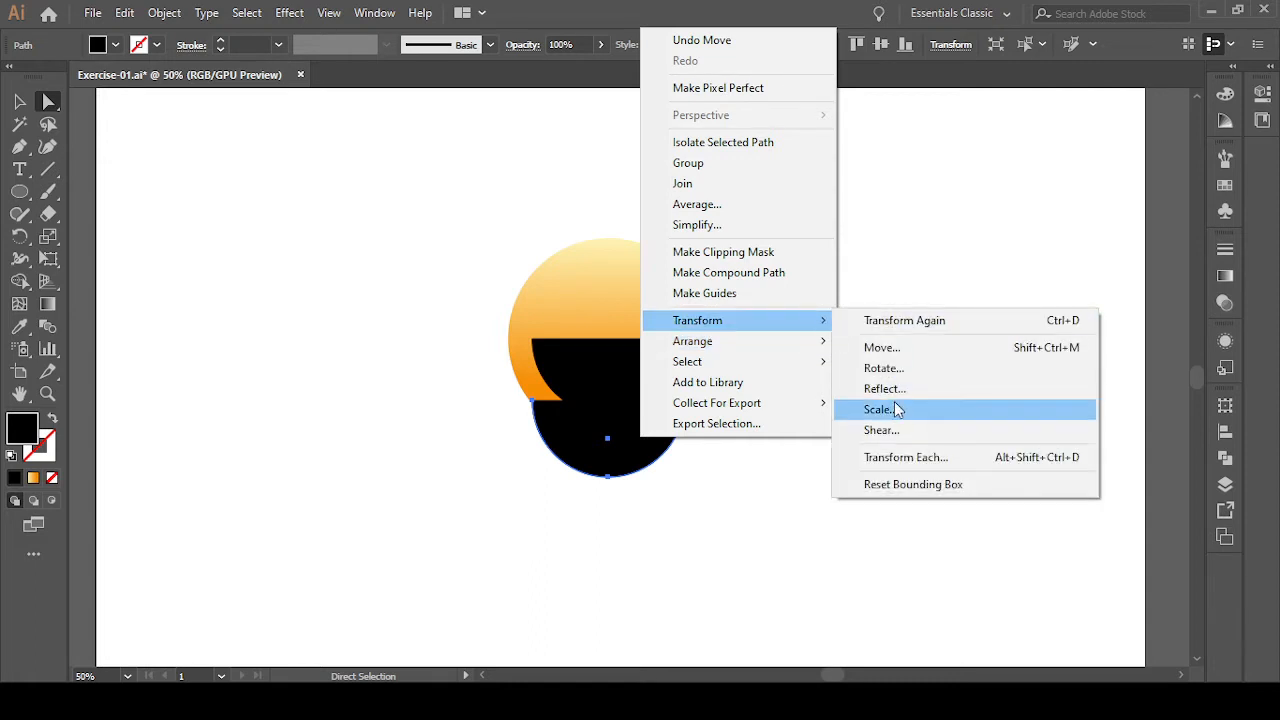
left_click(898, 390)
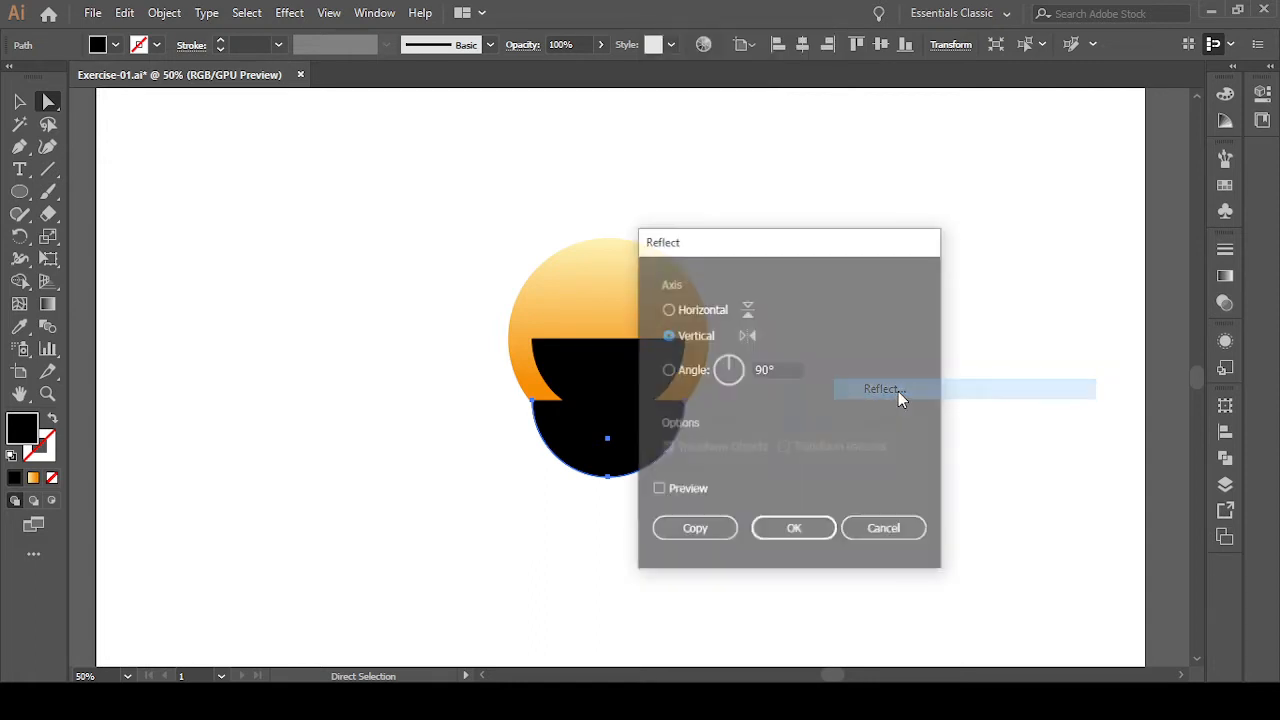
left_click(668, 309)
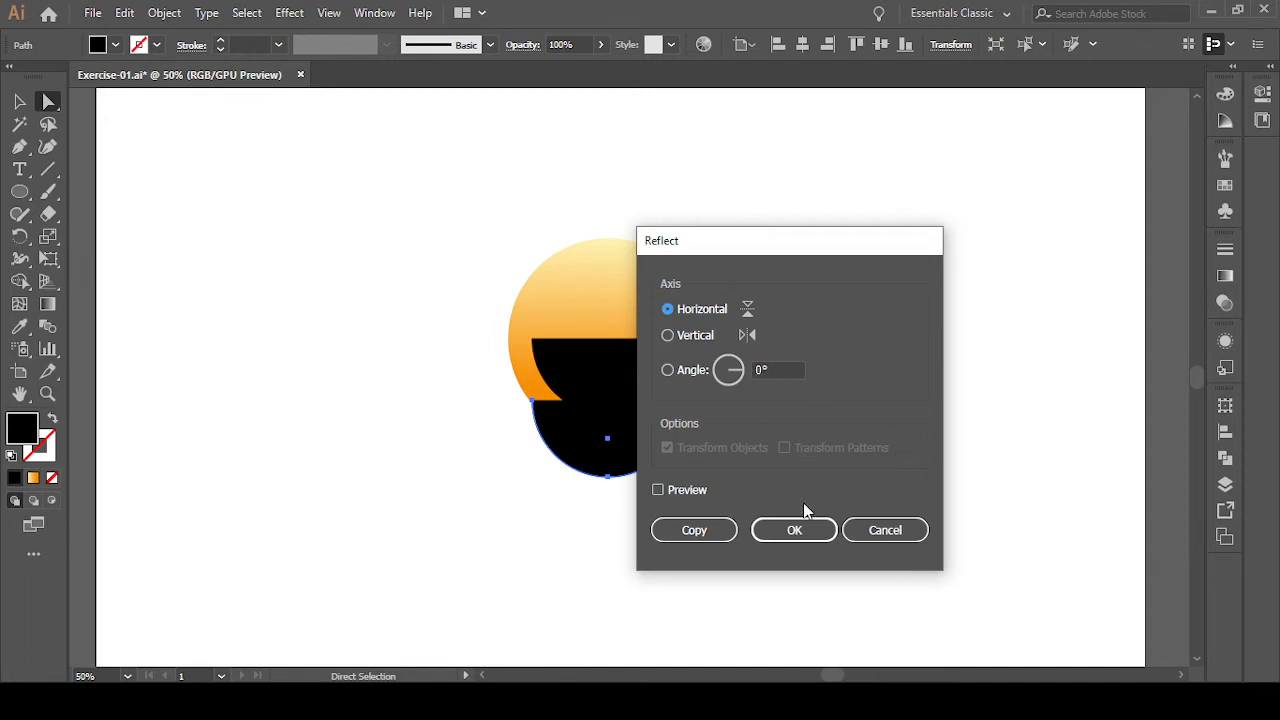
left_click(808, 530)
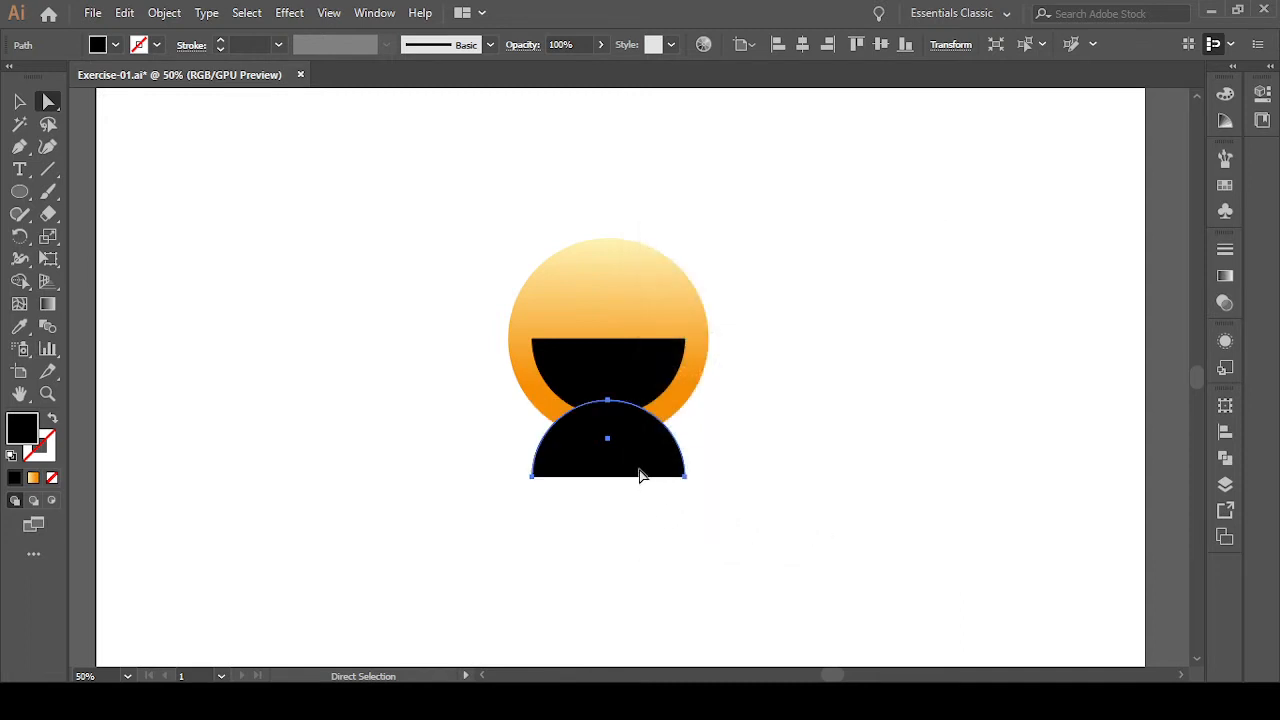
- Move the reflected half-circle up until its flat edge meets the bottom of the orange circle, overlapping the other half-circle
left_click_drag(640, 475, 643, 430)
left_click(929, 465)
left_click(866, 506)
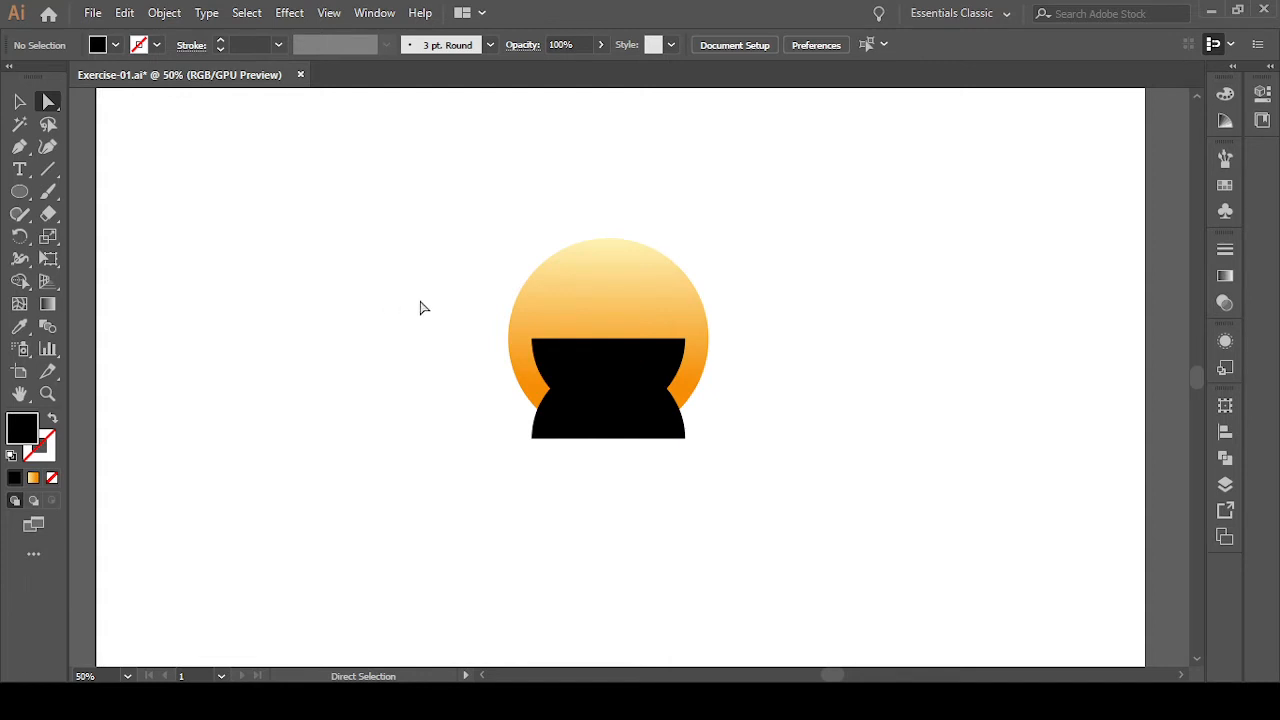
- Select both black half-circles and use Shape Builder to remove the part of the lower one outside the upper half-circle
left_click(586, 271)
key("ctrl+shift+a")
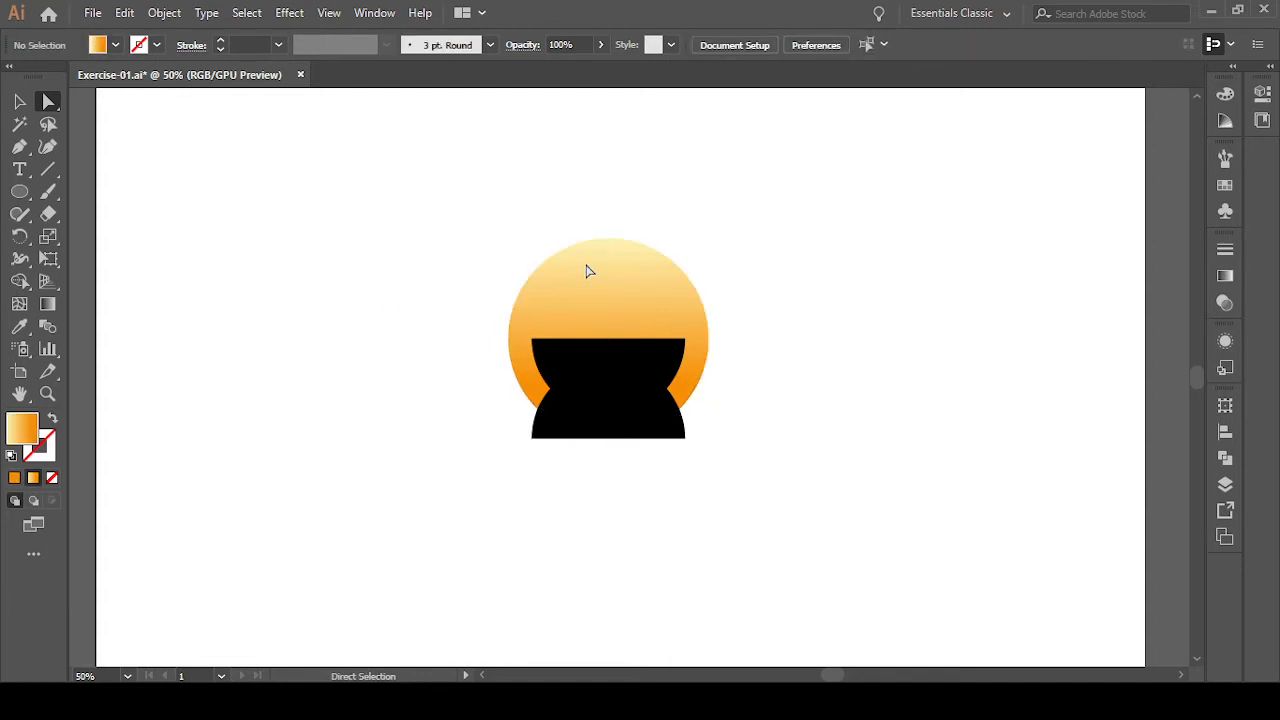
left_click(606, 440)
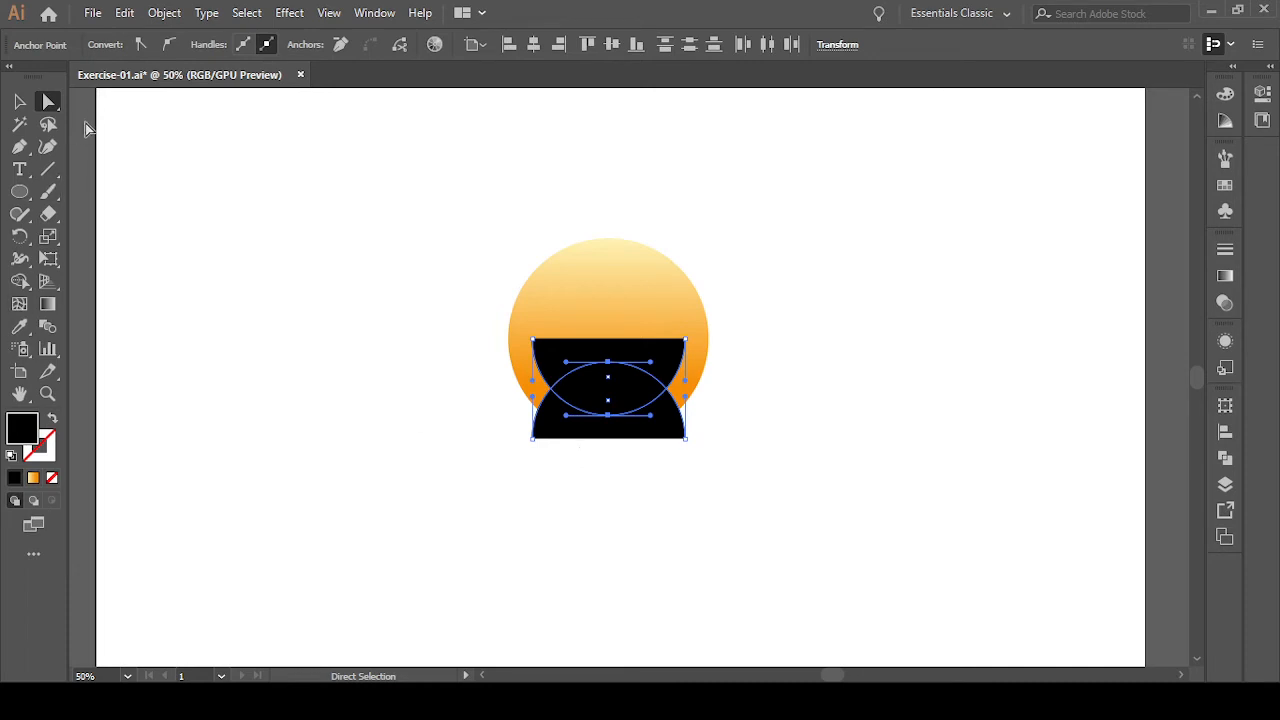
left_click(20, 282)
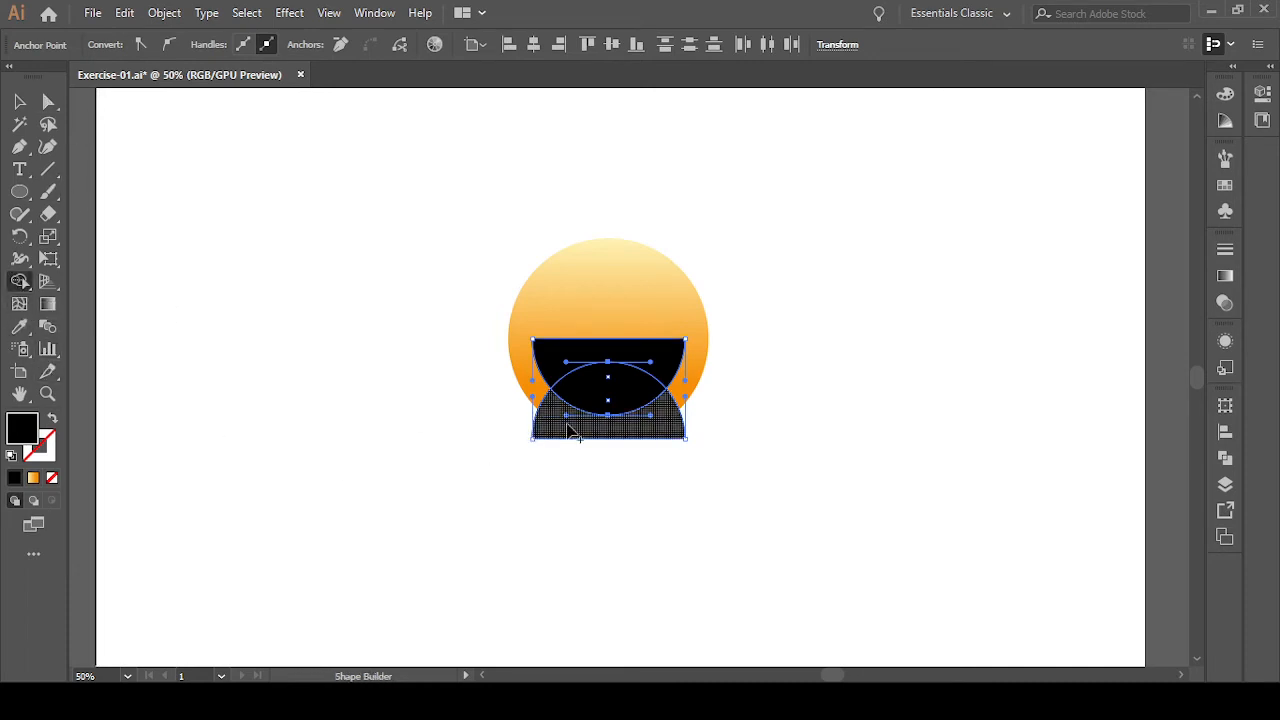
left_click(571, 438, "alt")
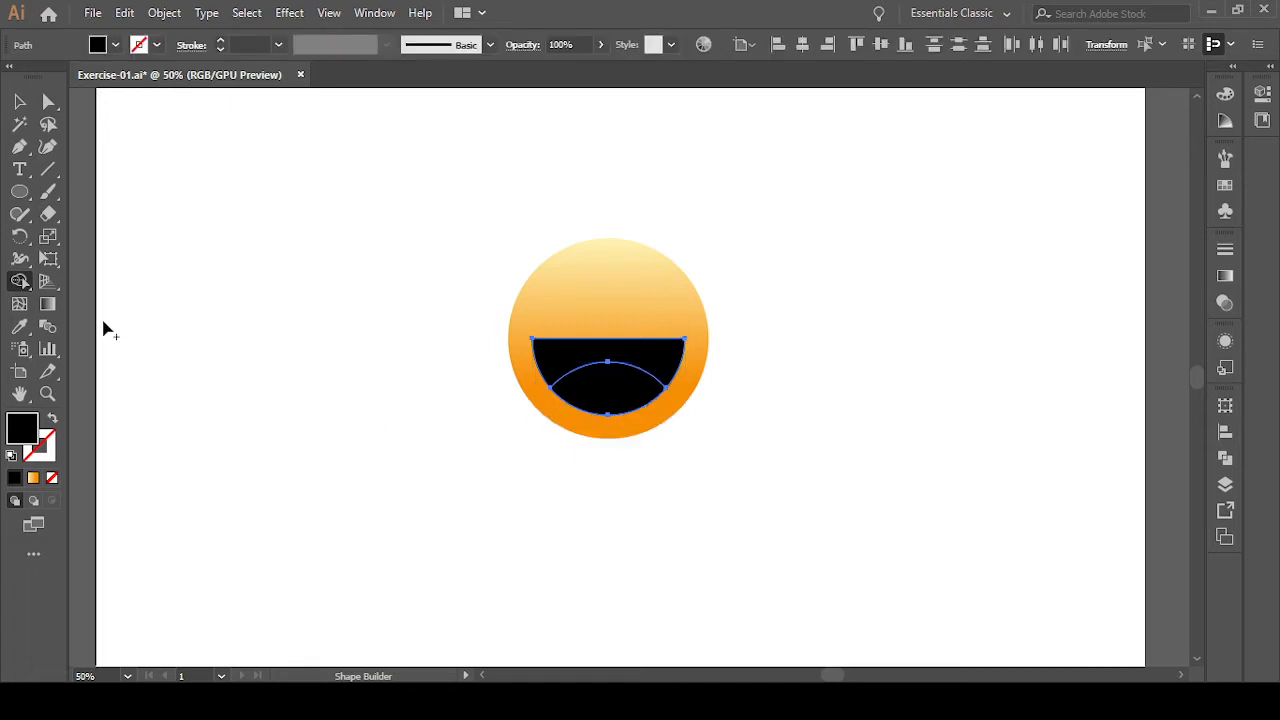
- Fill the lens-shaped overlap of the two half-circles with the bright red swatch using Shape Builder to form the tongue
left_click(115, 45)
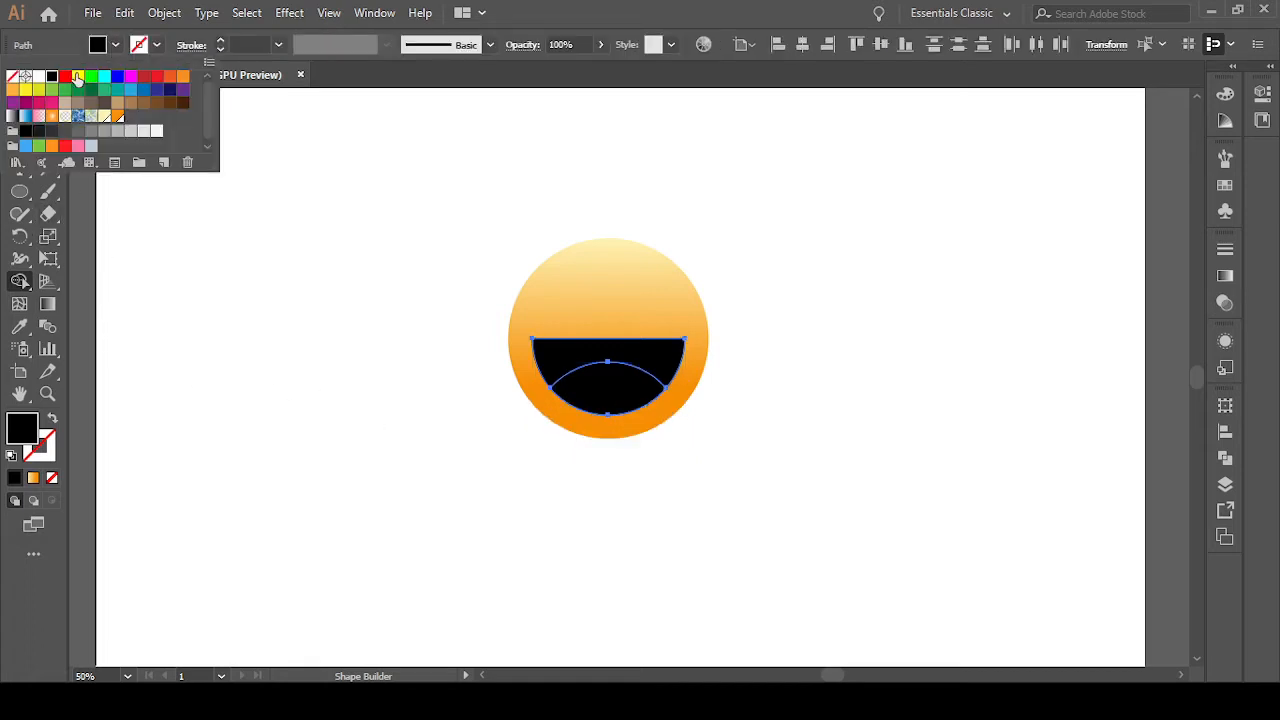
left_click(64, 76)
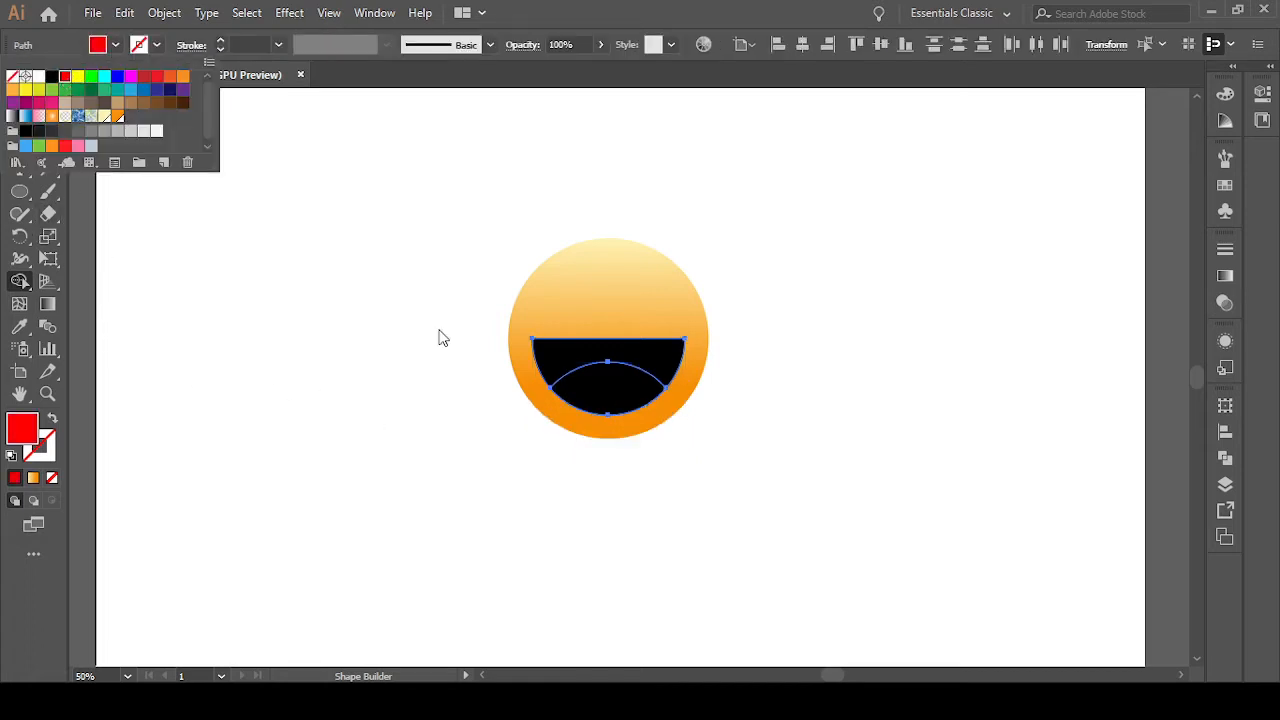
left_click(599, 390)
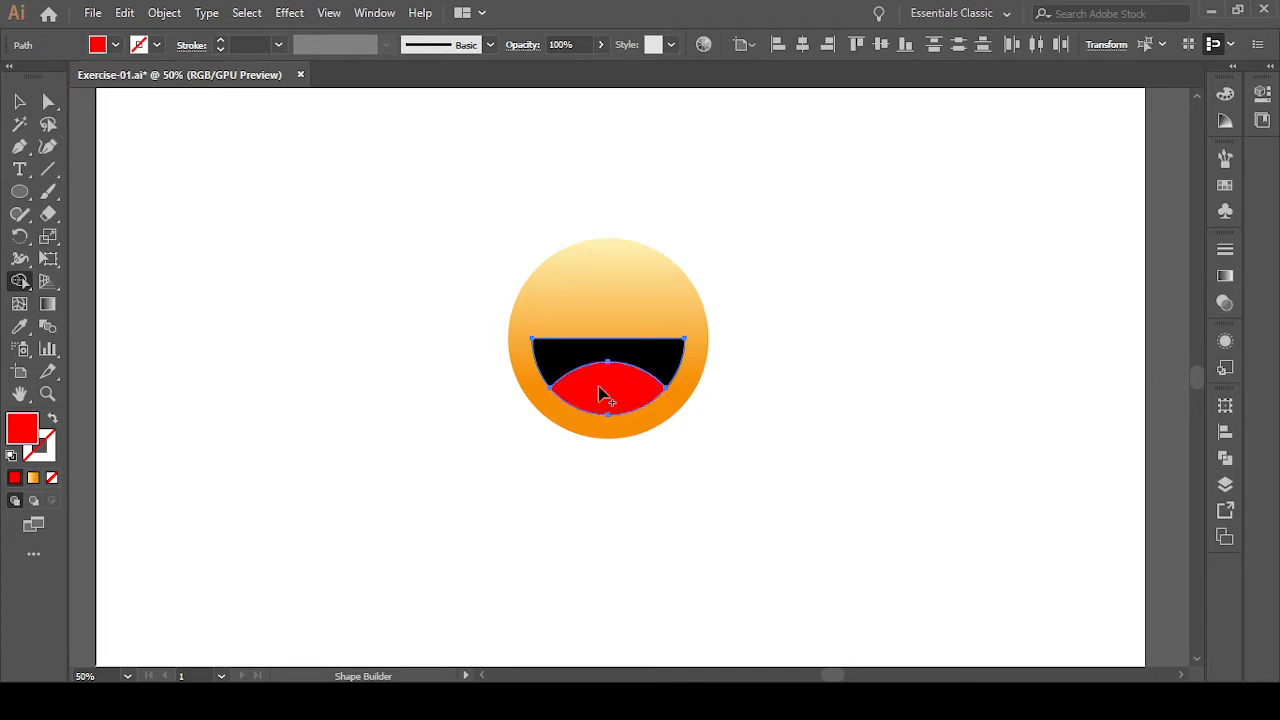
- Fill the remaining black mouth region above the tongue with the dark navy blue swatch using Shape Builder
left_click(115, 46)
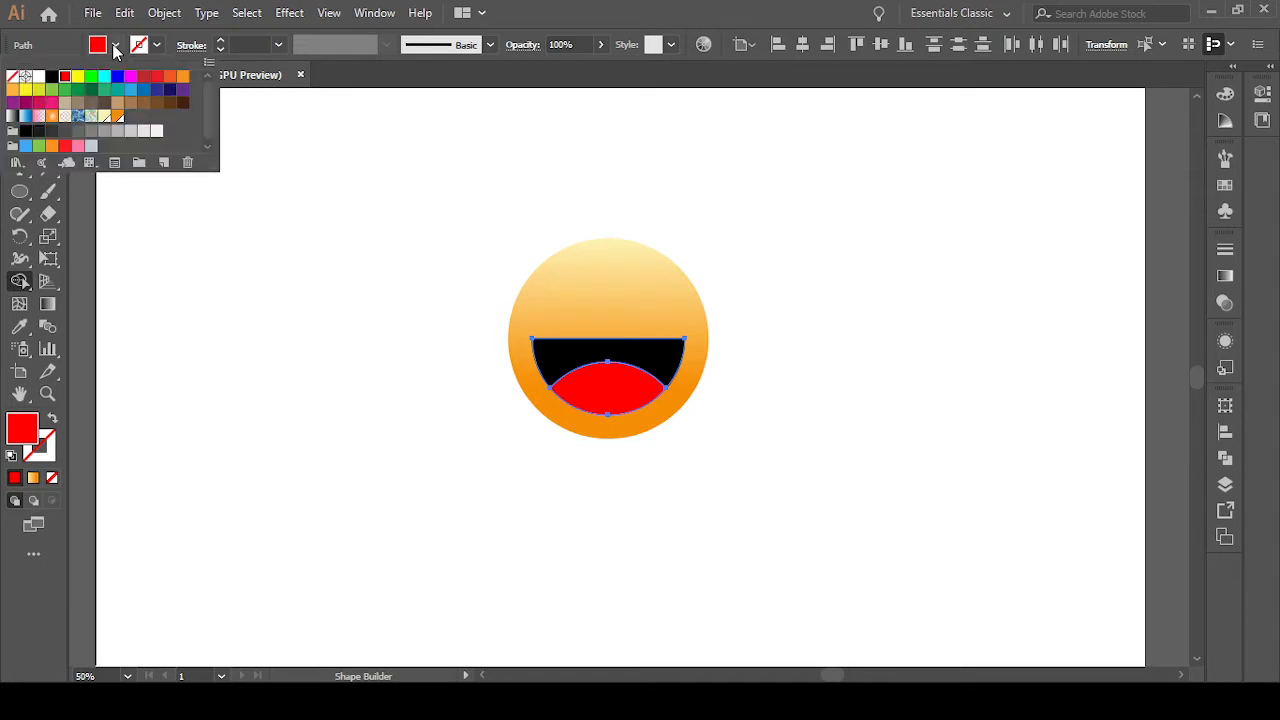
left_click(169, 90)
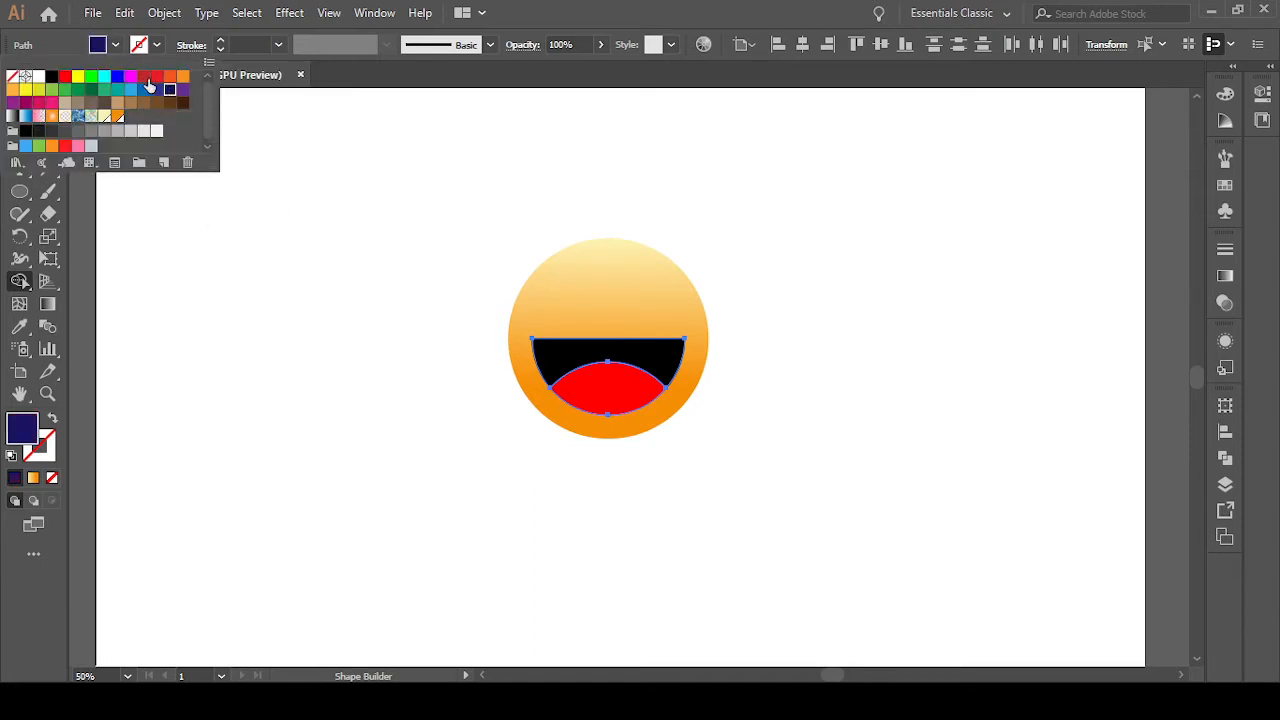
left_click(573, 354)
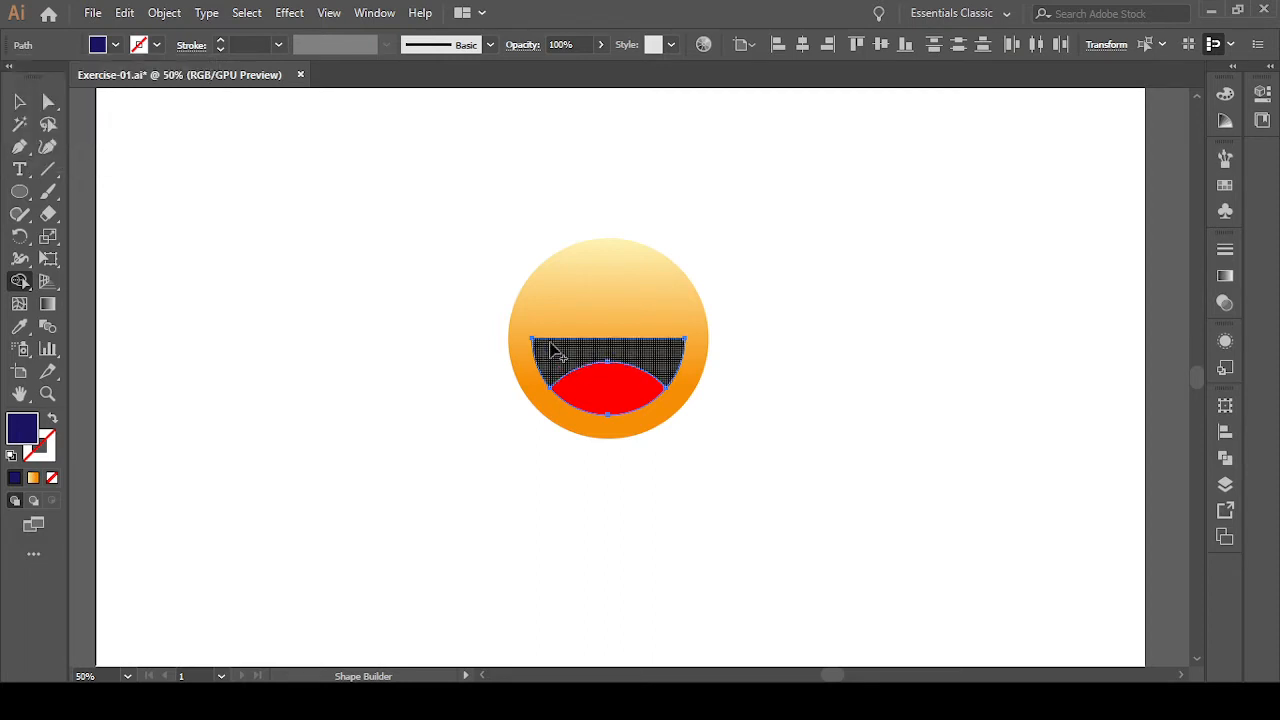
left_click(553, 352)
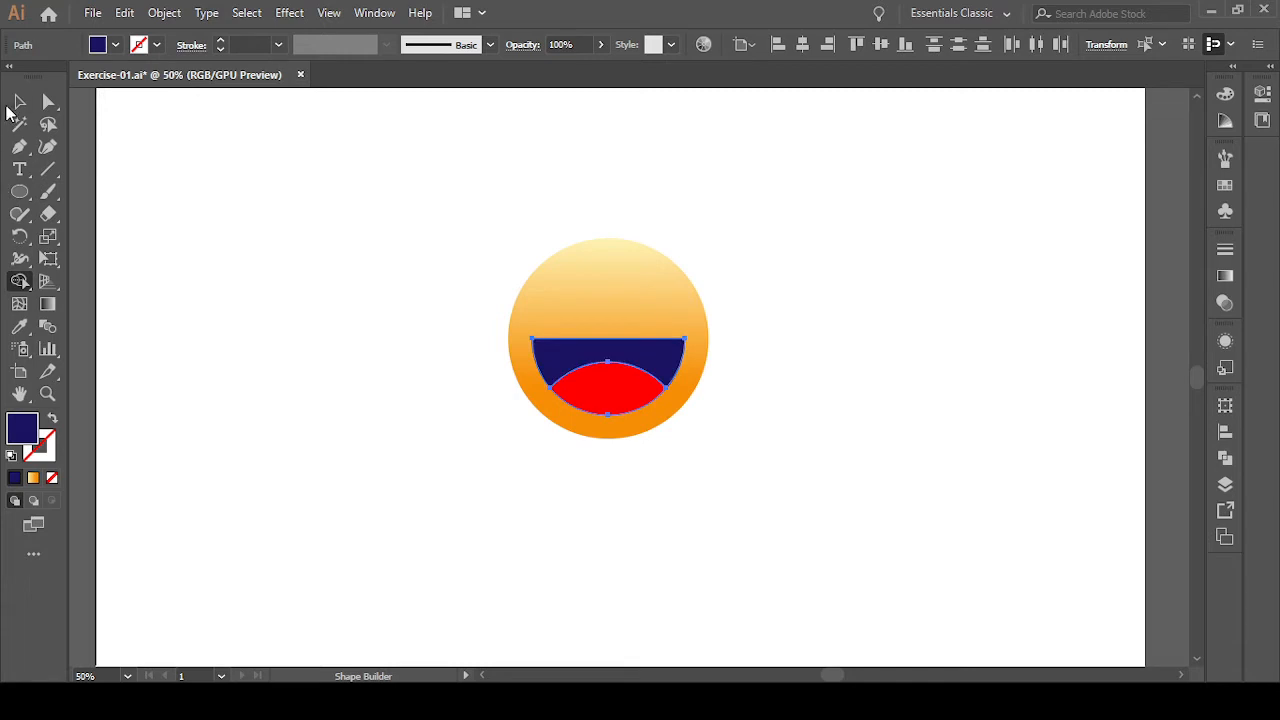
left_click(19, 101)
left_click(388, 272)
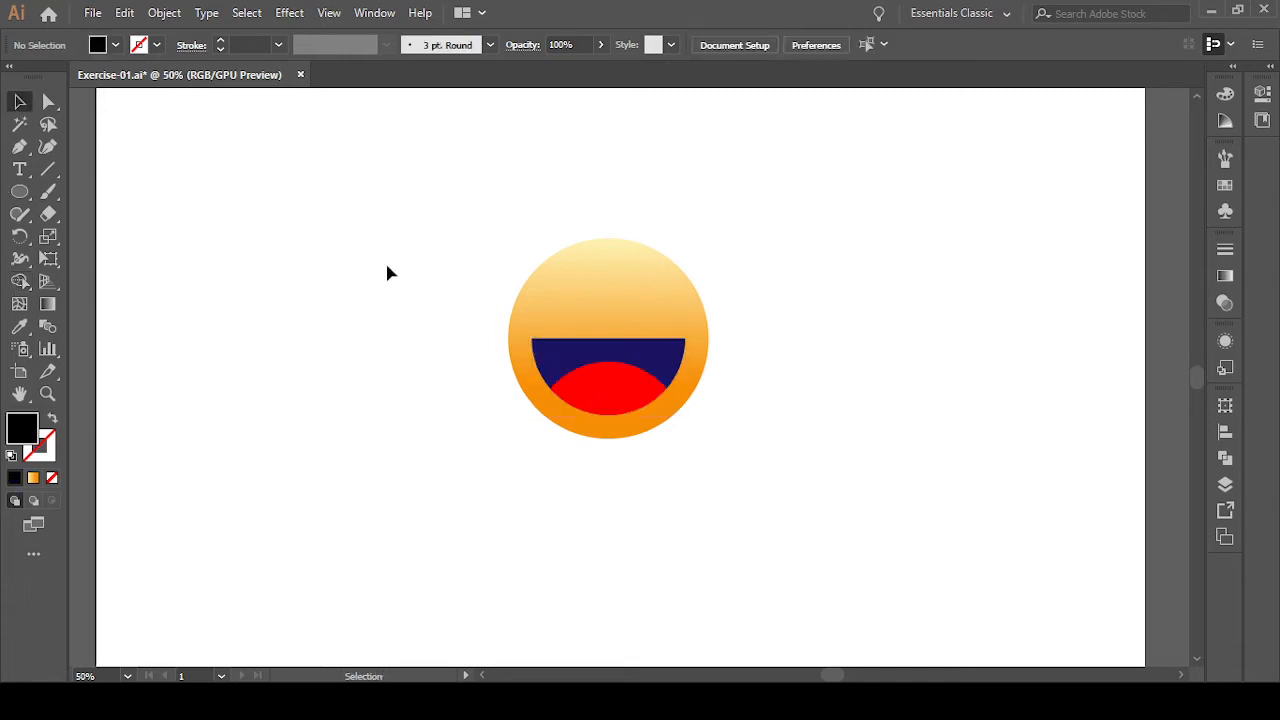
- Isolate the navy mouth shape, darken its fill to 0A0928, and leave isolation mode
double_click(580, 360)
double_click(12, 438)
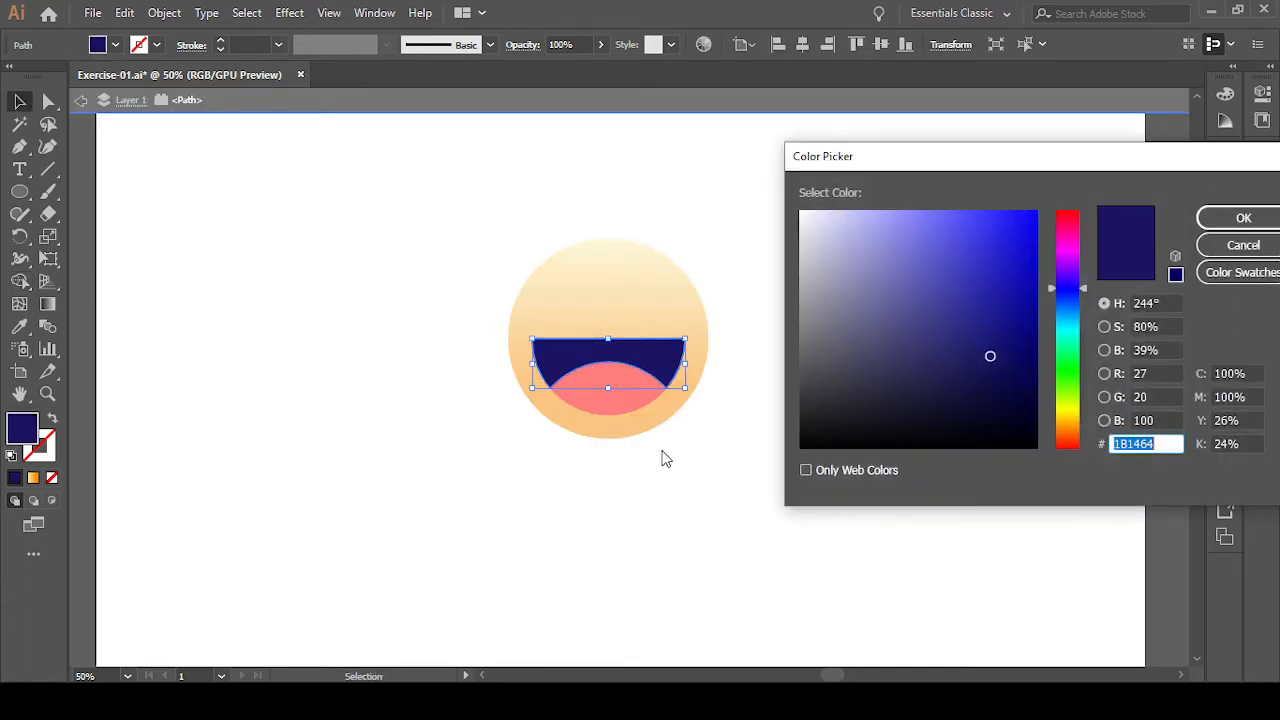
left_click_drag(988, 357, 984, 411)
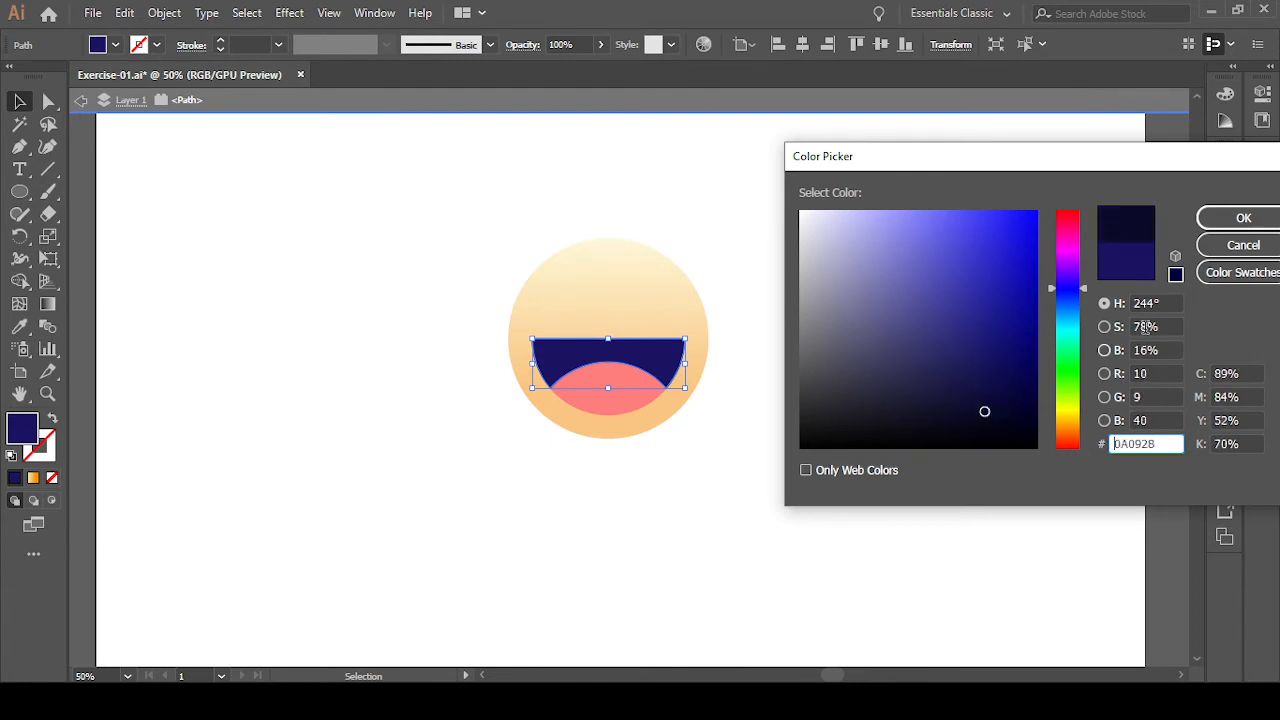
left_click(1238, 228)
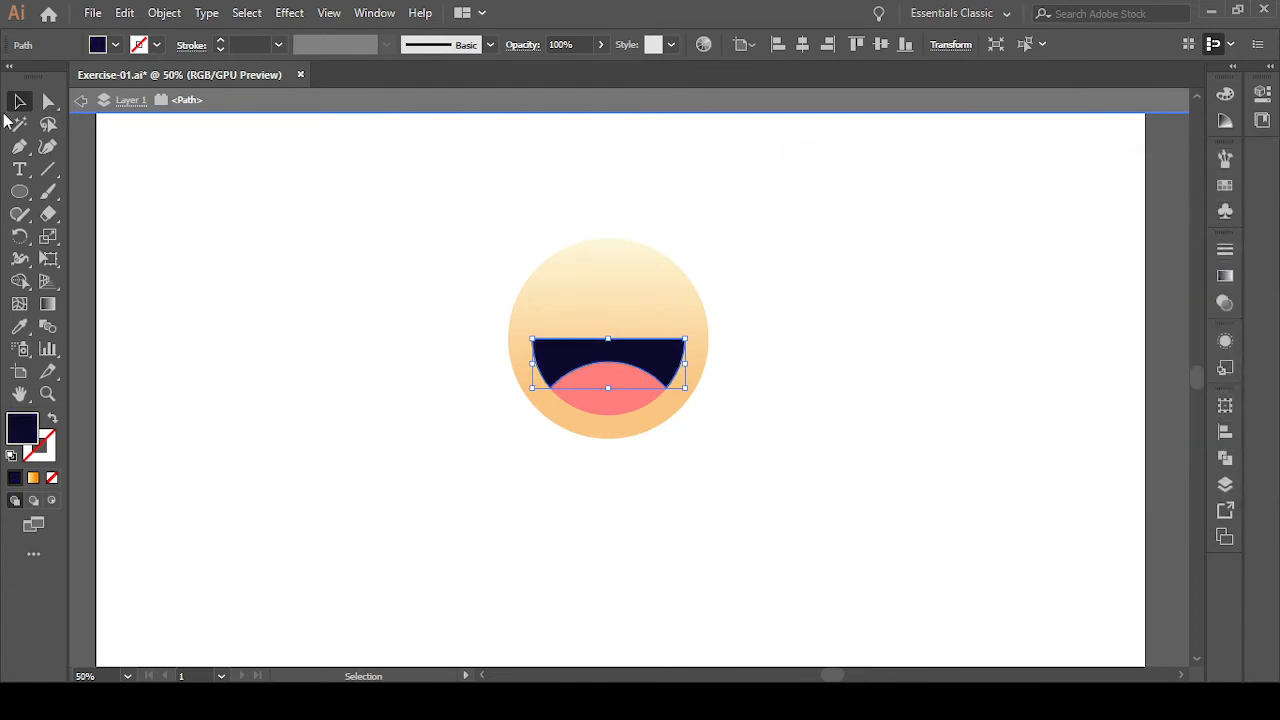
key("Escape")
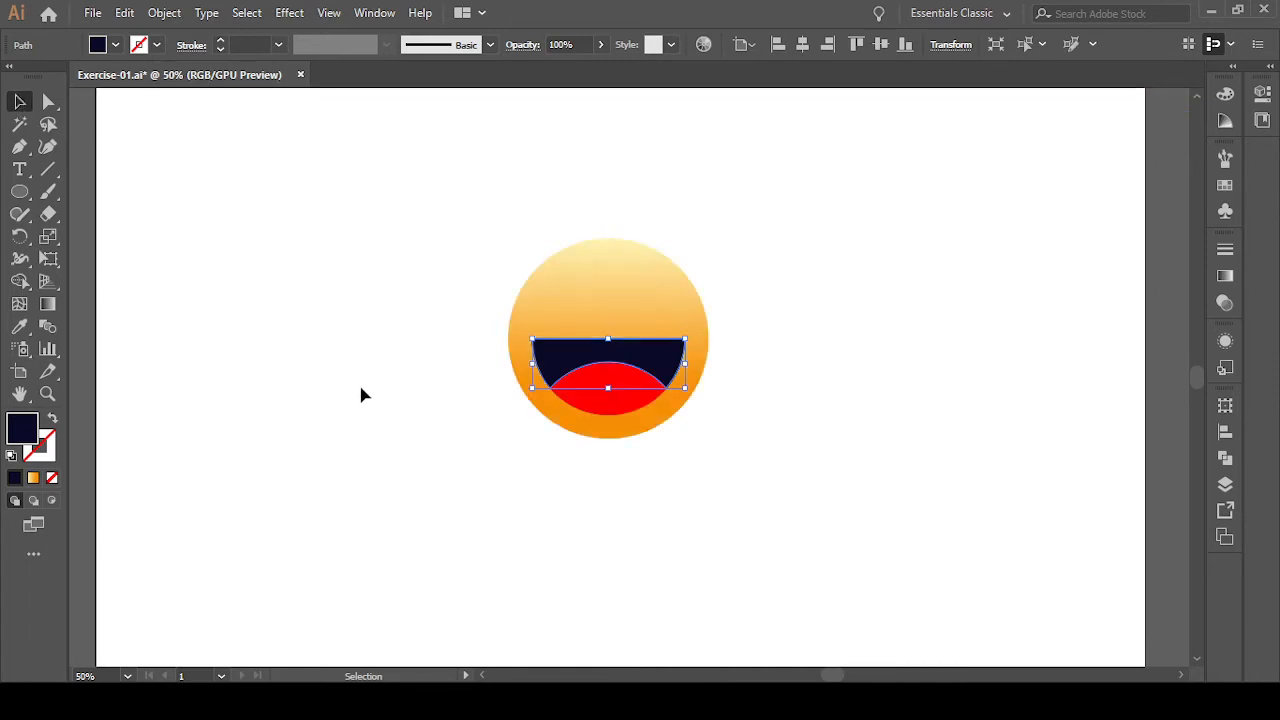
- Set the tongue's fill to the dark red B71C1C
left_click(363, 395)
left_click(565, 407)
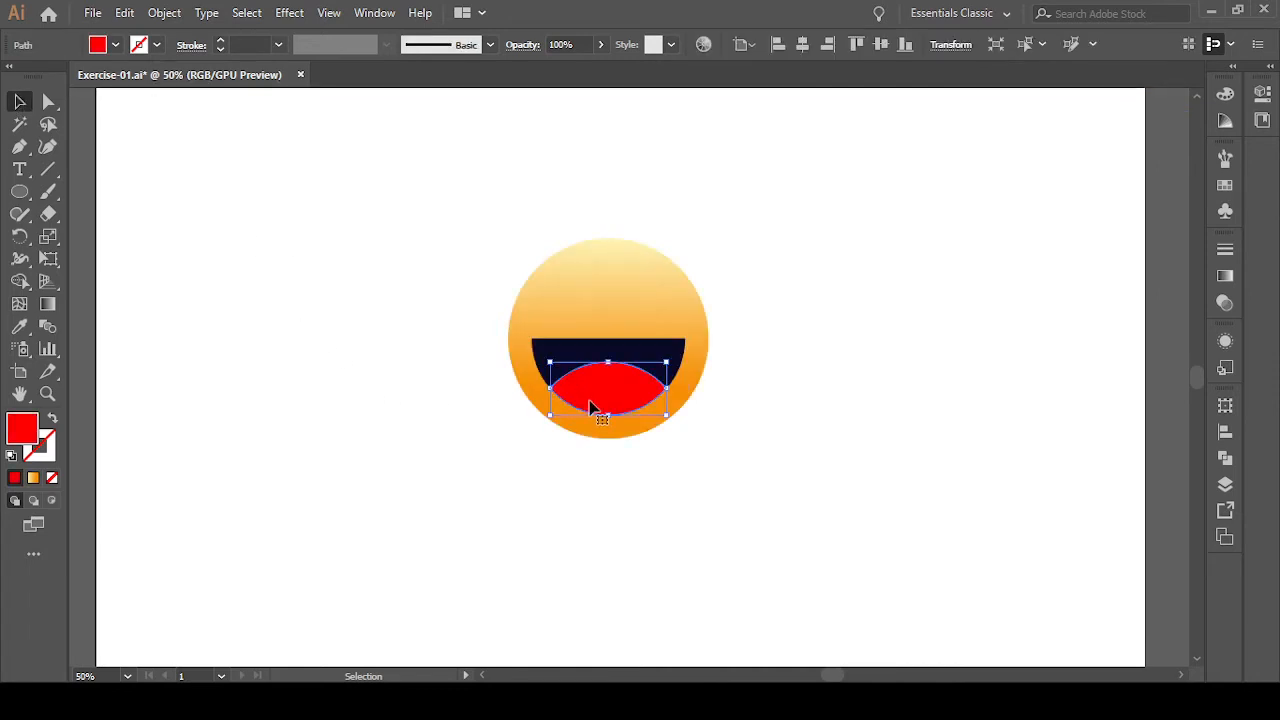
double_click(18, 437)
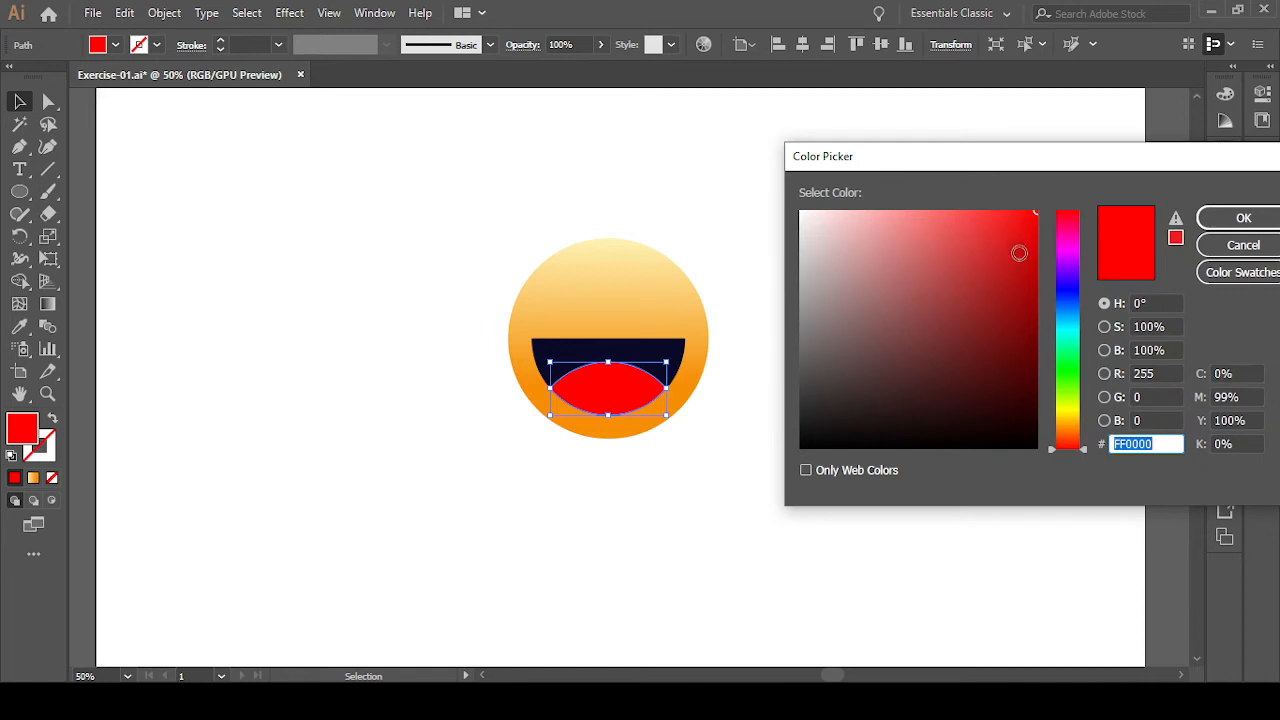
mouse_move(1004, 256)
left_mouse_down()
mouse_move(992, 298)
mouse_move(1002, 277)
left_mouse_up()
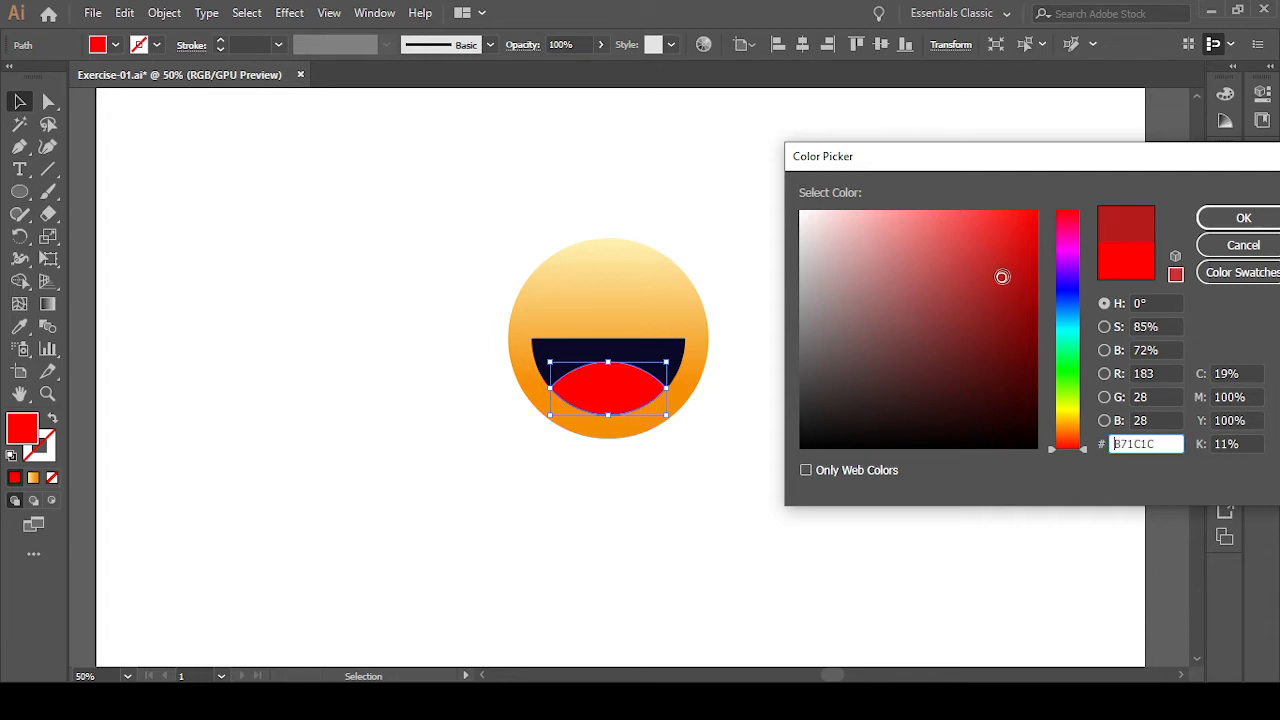
left_click(1245, 218)
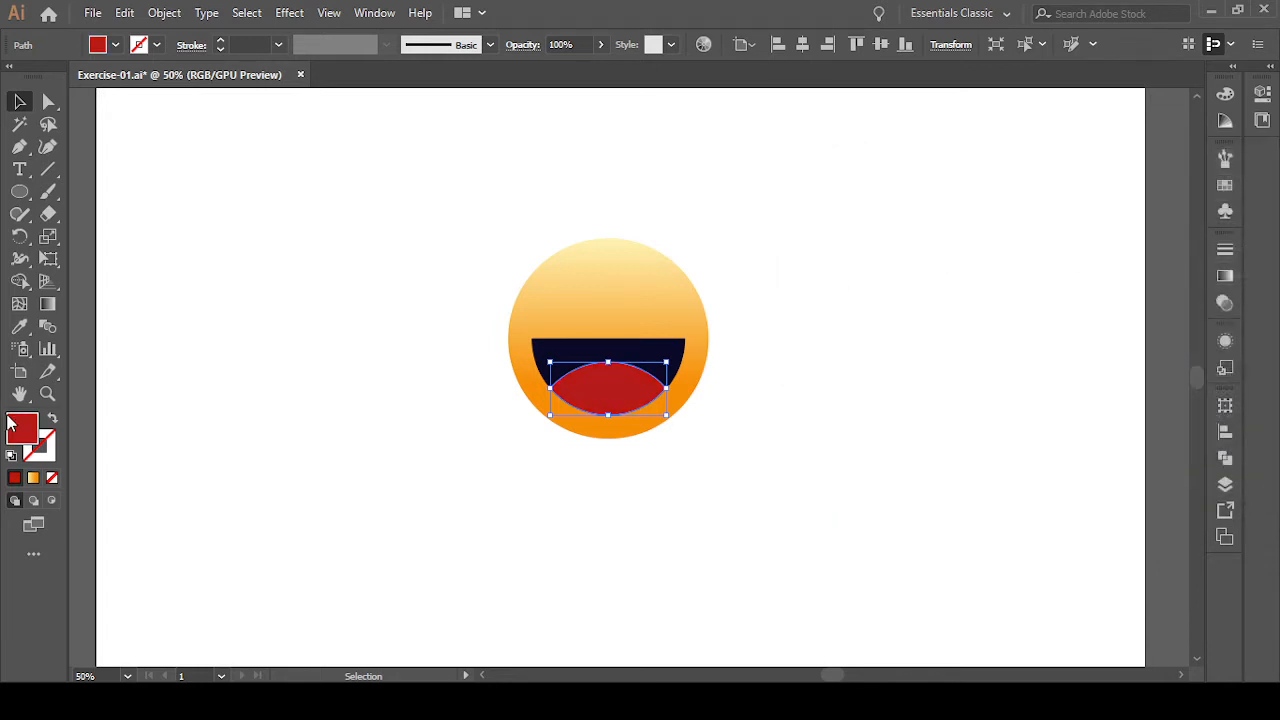
- Change the tongue's fill to the brighter red DB1616 and deselect it
double_click(22, 428)
left_click_drag(990, 282, 1015, 243)
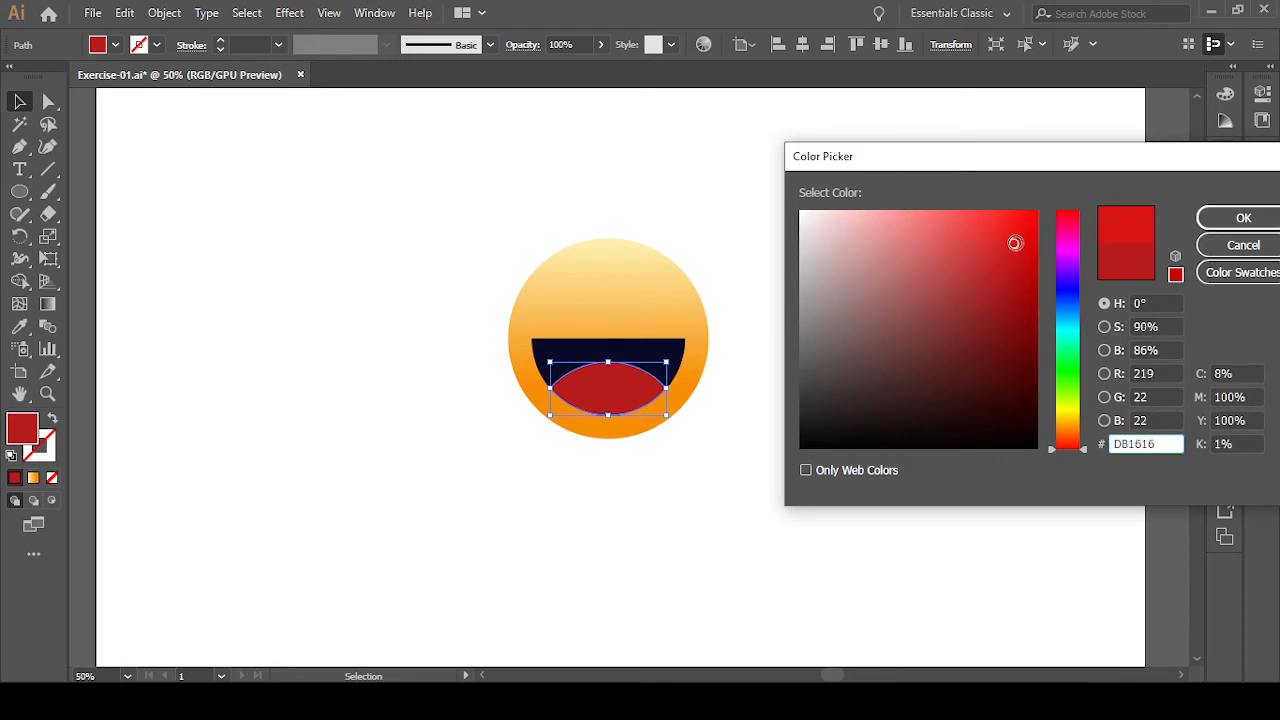
left_click(1243, 220)
left_click(222, 204)
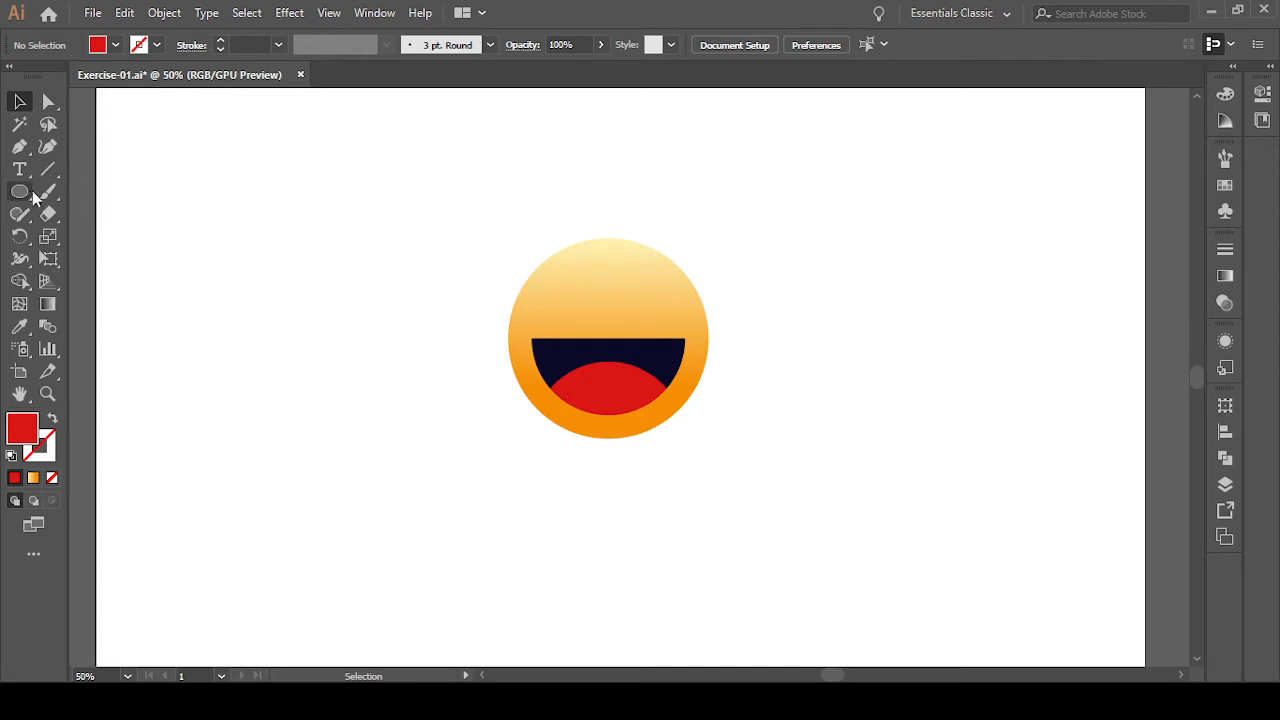
- Draw an upright triangle with the Polygon tool in the empty upper-left area of the artboard, reducing the sides to three
left_click_drag(19, 191, 84, 259)
left_click_drag(186, 218, 248, 258)
key("Down")
key("Down")
key("Down")
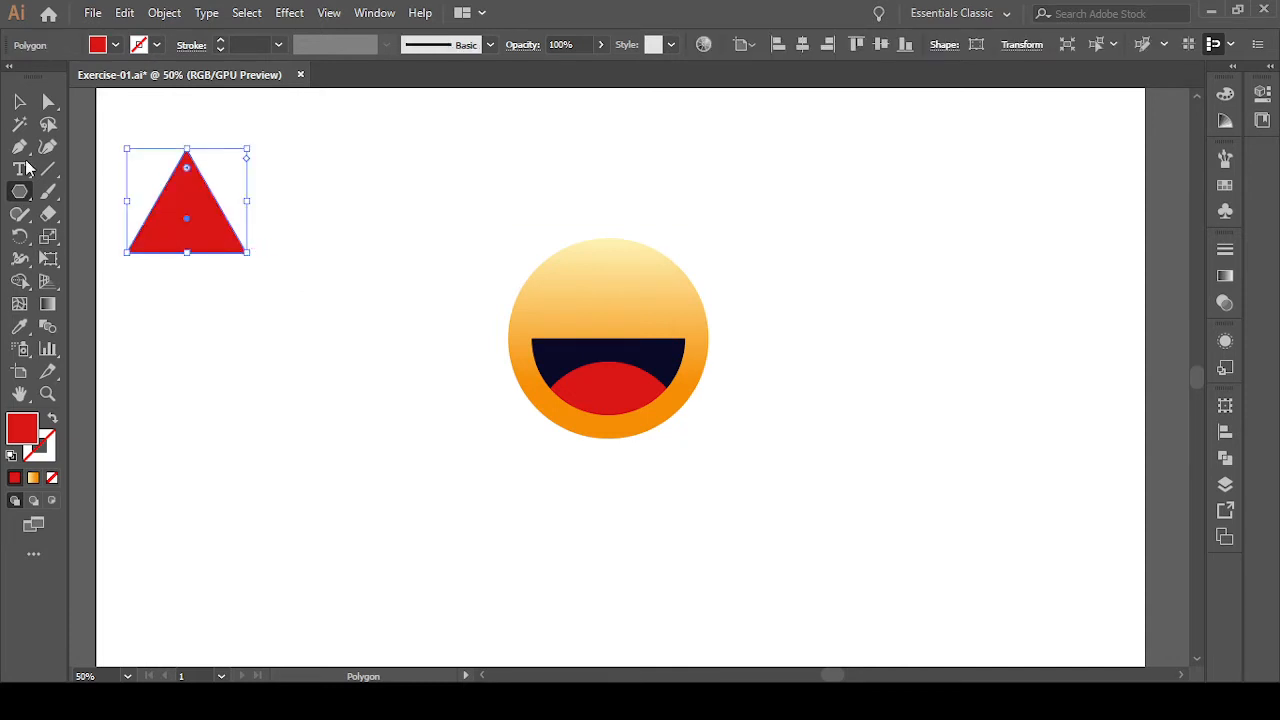
- Swap the triangle's fill and stroke so only a red outline remains, and raise its stroke weight to 17 pt
left_click(53, 420)
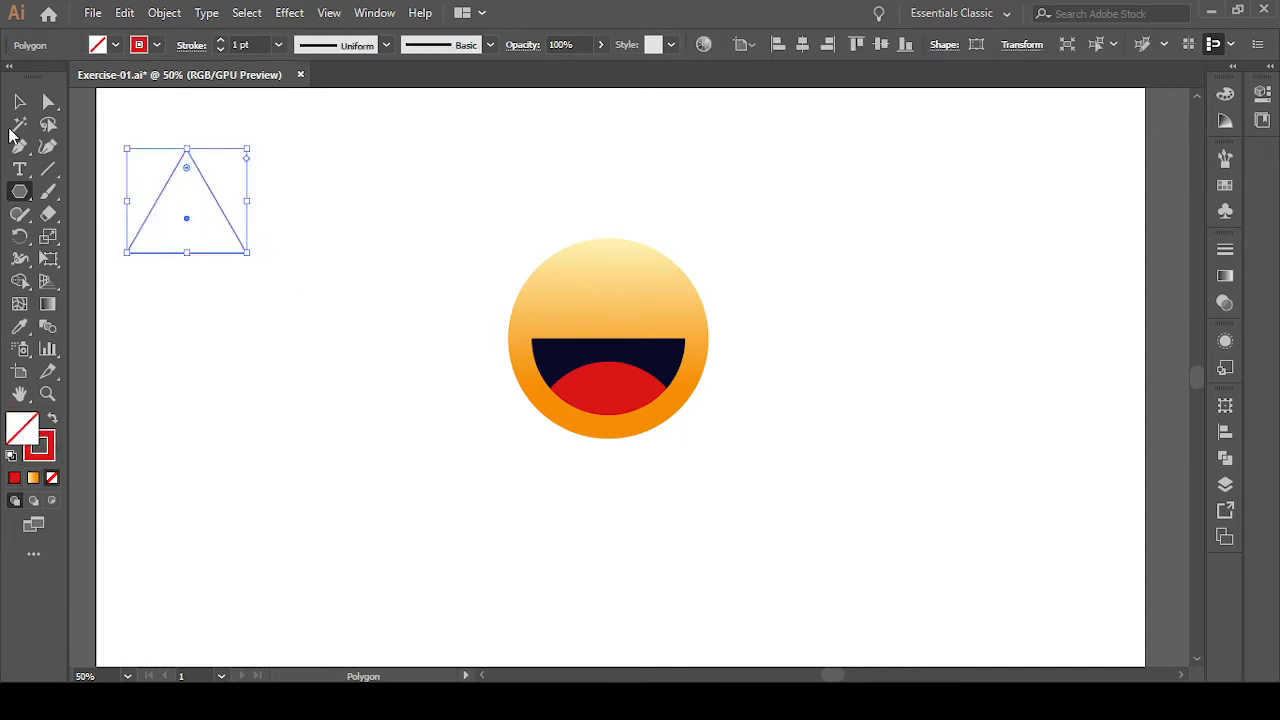
left_click(220, 42)
left_click(220, 42)
left_click(220, 42)
left_click(220, 42)
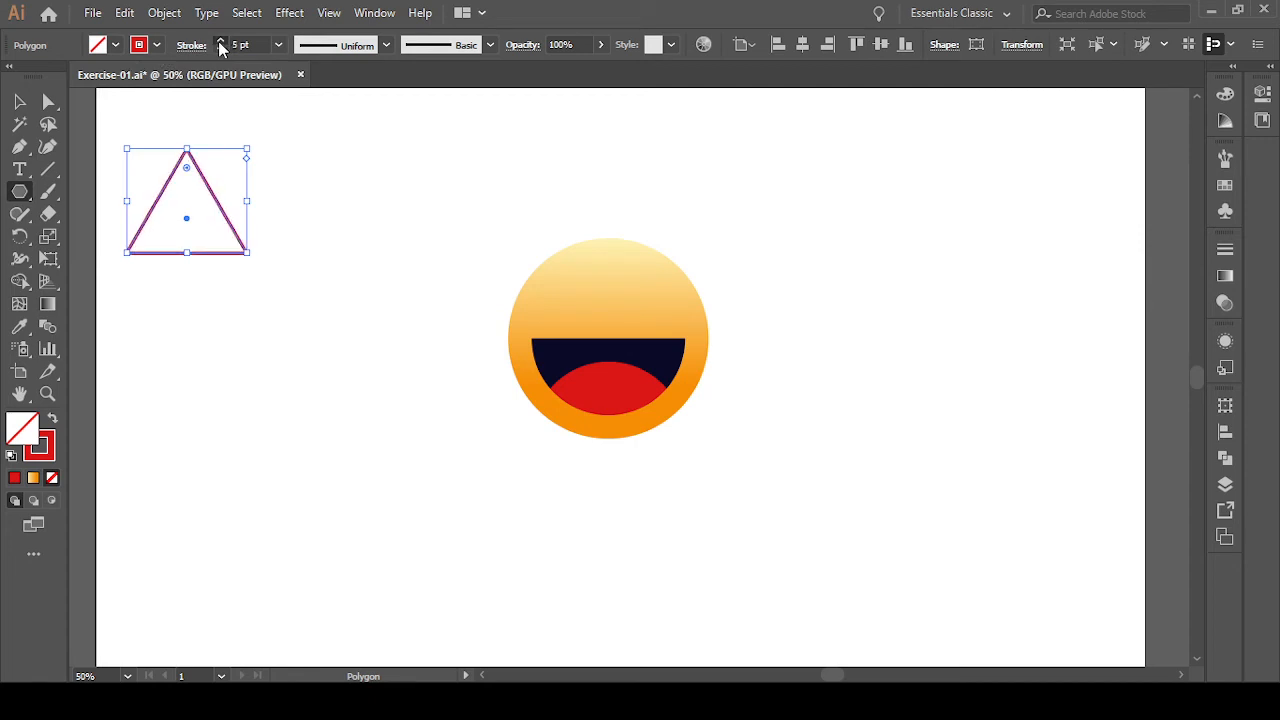
left_click(220, 42)
left_click(220, 42)
left_click(220, 42)
left_click(220, 42)
left_click(220, 42)
left_click(220, 42)
left_click(220, 42)
left_click(220, 42)
left_click(220, 42)
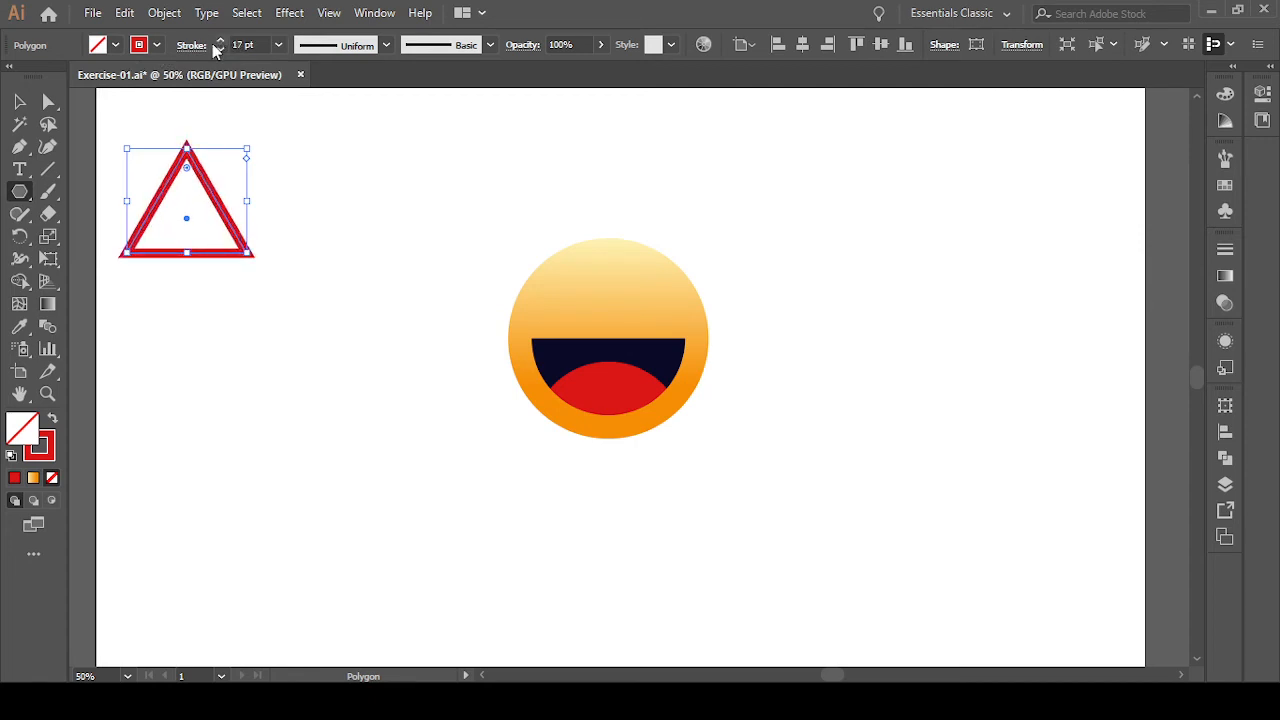
- Rotate the triangle 90° clockwise so it points right, and move it closer to the face on its left side
left_click(19, 101)
left_click(342, 240)
left_click(188, 150)
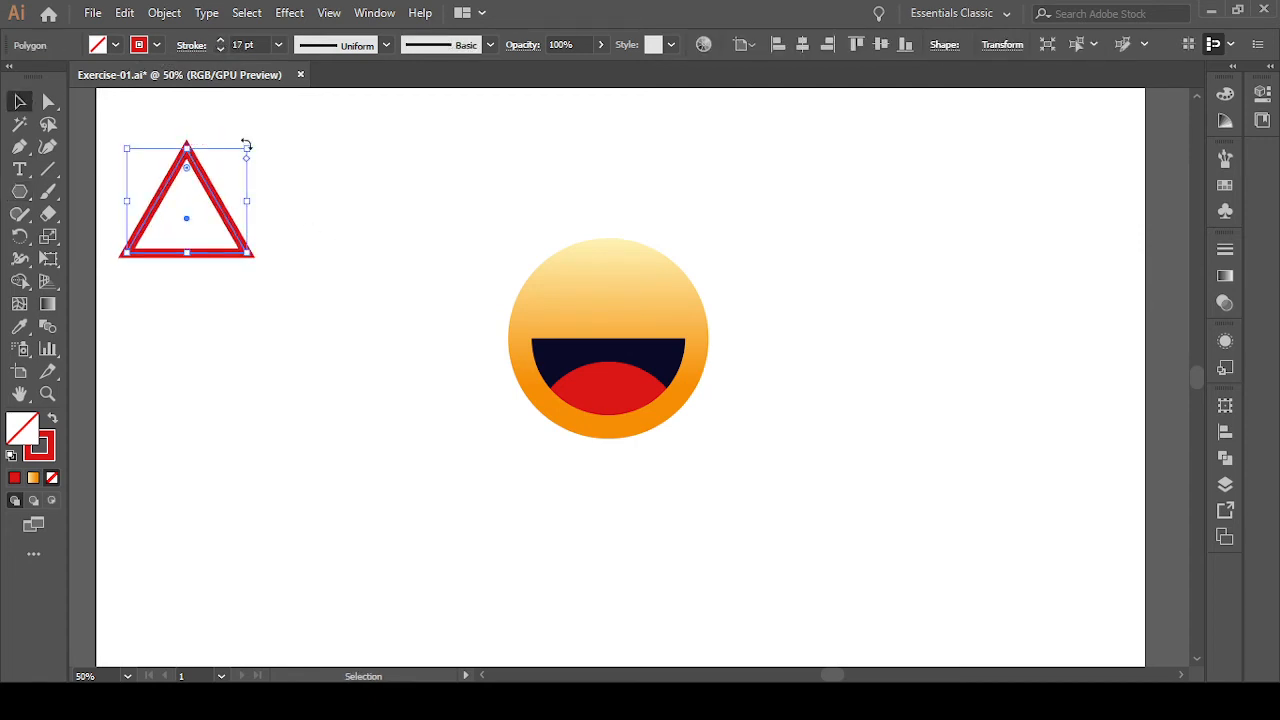
left_click_drag(252, 142, 253, 268)
left_click(318, 259)
left_click_drag(131, 137, 297, 289)
left_click_drag(235, 240, 393, 317)
left_click(452, 438)
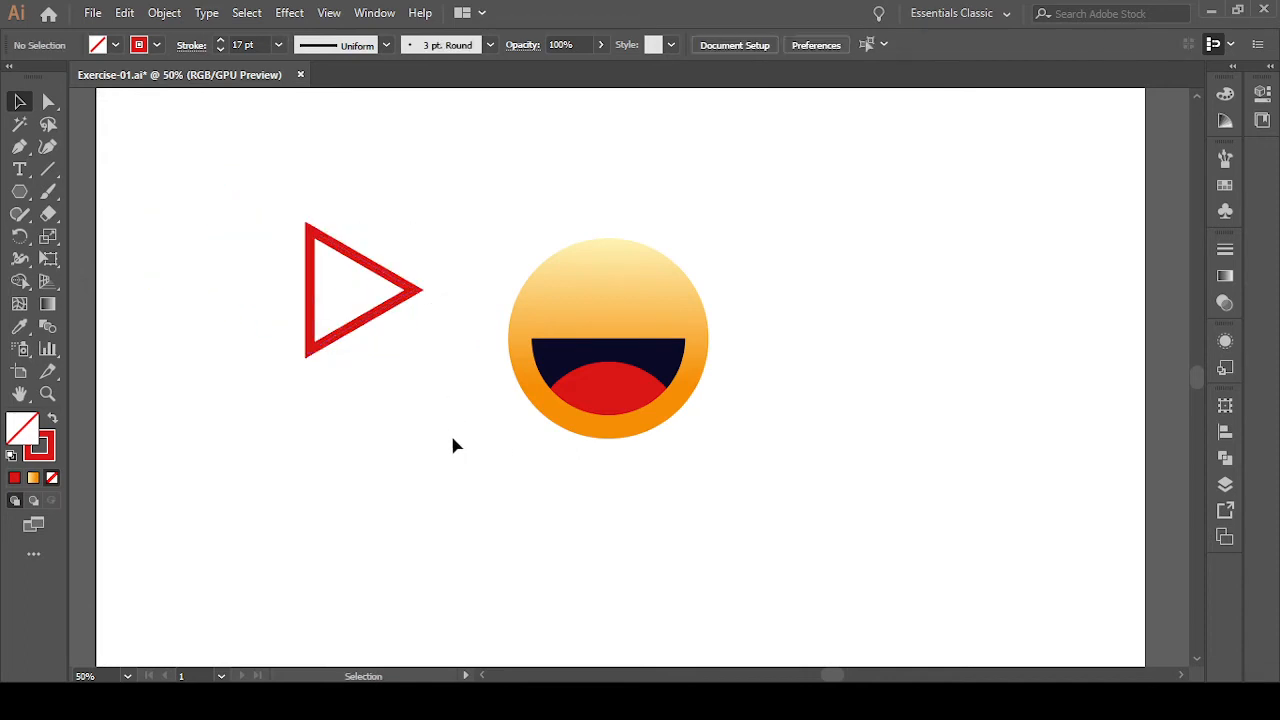
- Set the triangle's stroke weight to 16 pt and scale the triangle down proportionally about its center to roughly two-thirds size
left_click(391, 318)
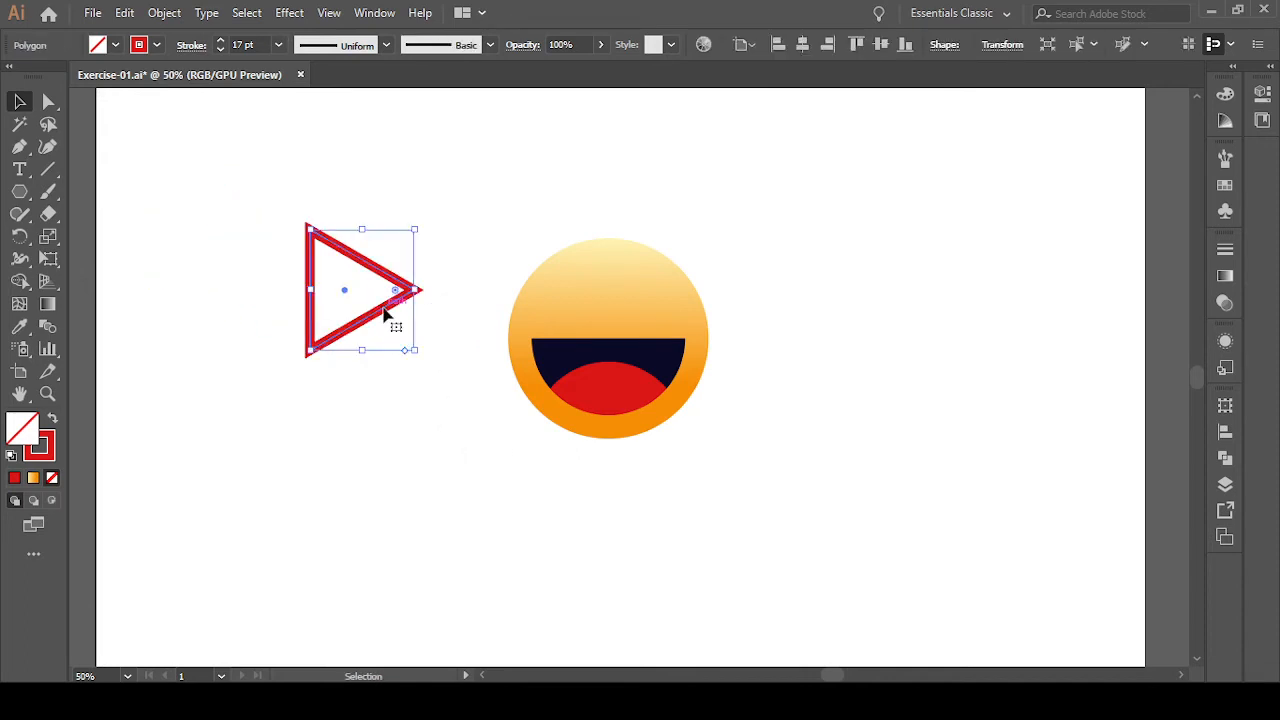
left_click(221, 49)
left_click(270, 222)
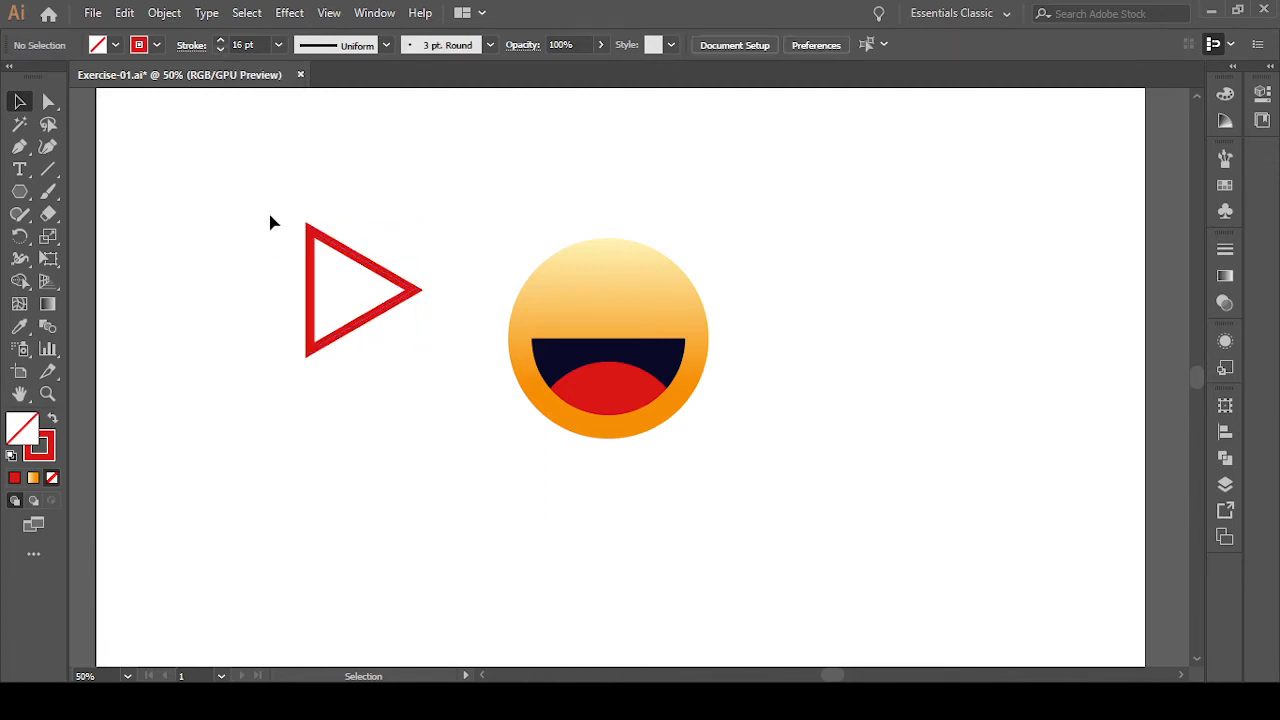
mouse_move(270, 222)
left_mouse_down()
mouse_move(456, 378)
mouse_move(401, 332)
left_mouse_up()
left_click(415, 342)
left_click_drag(272, 216, 440, 356)
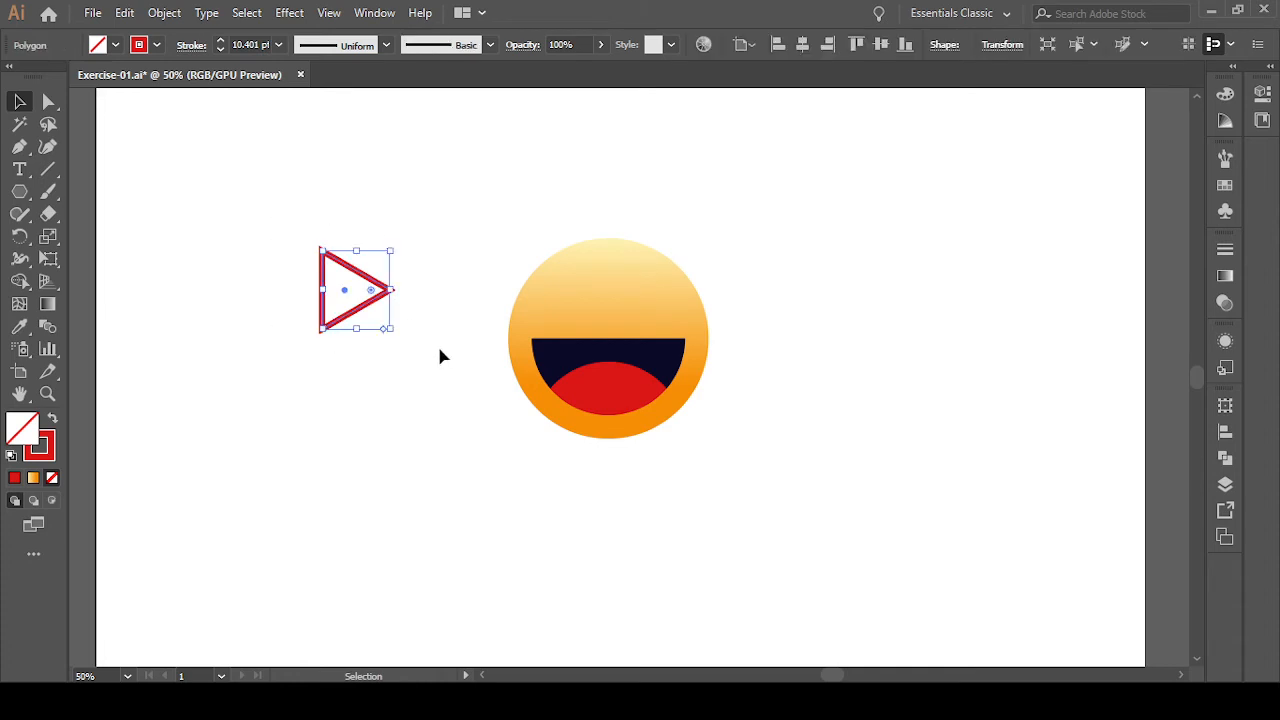
- Raise the scaled-down triangle's stroke weight to 16 pt and deselect it
left_click(222, 40)
left_click(222, 40)
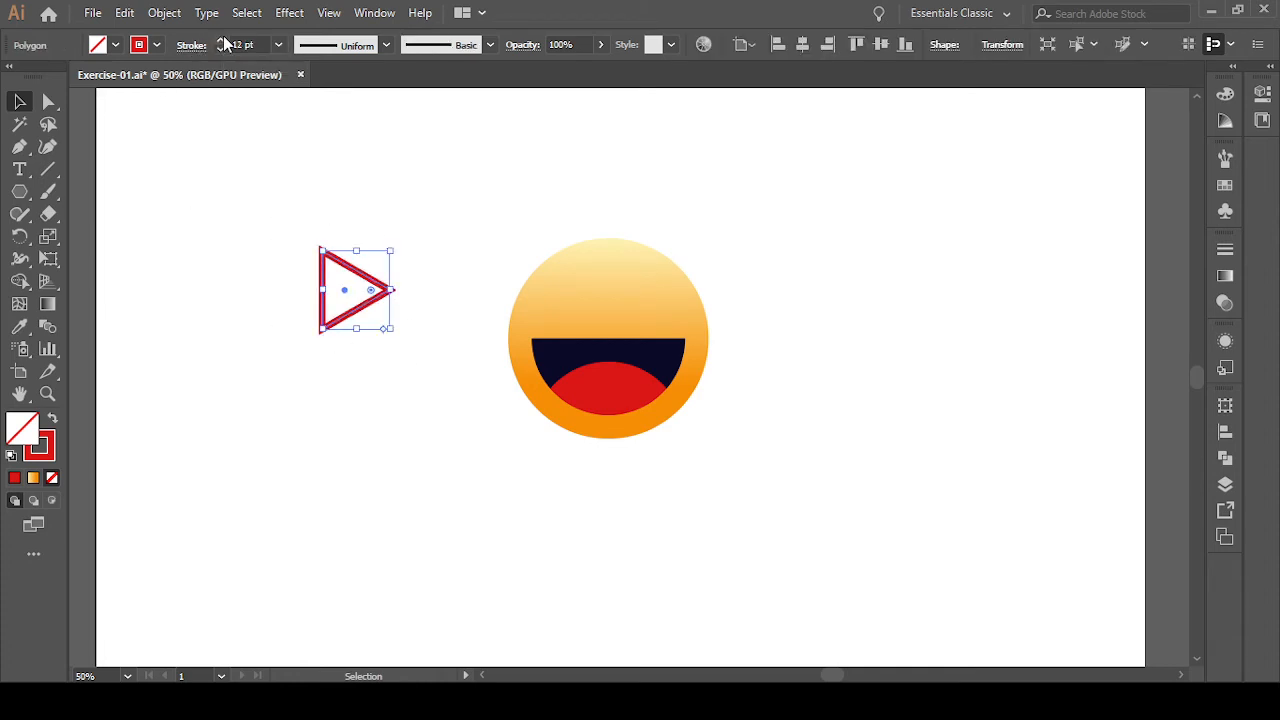
left_click(223, 40)
left_click(223, 40)
left_click(223, 40)
left_click(223, 40)
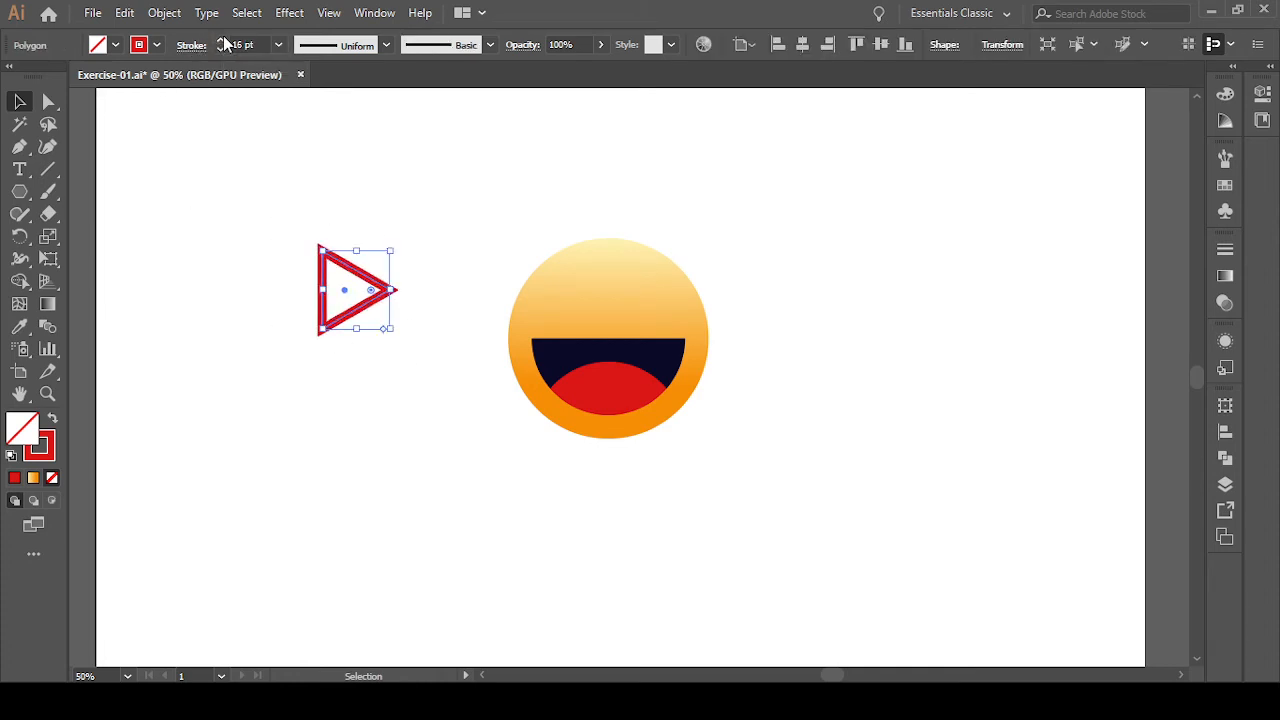
left_click(237, 224)
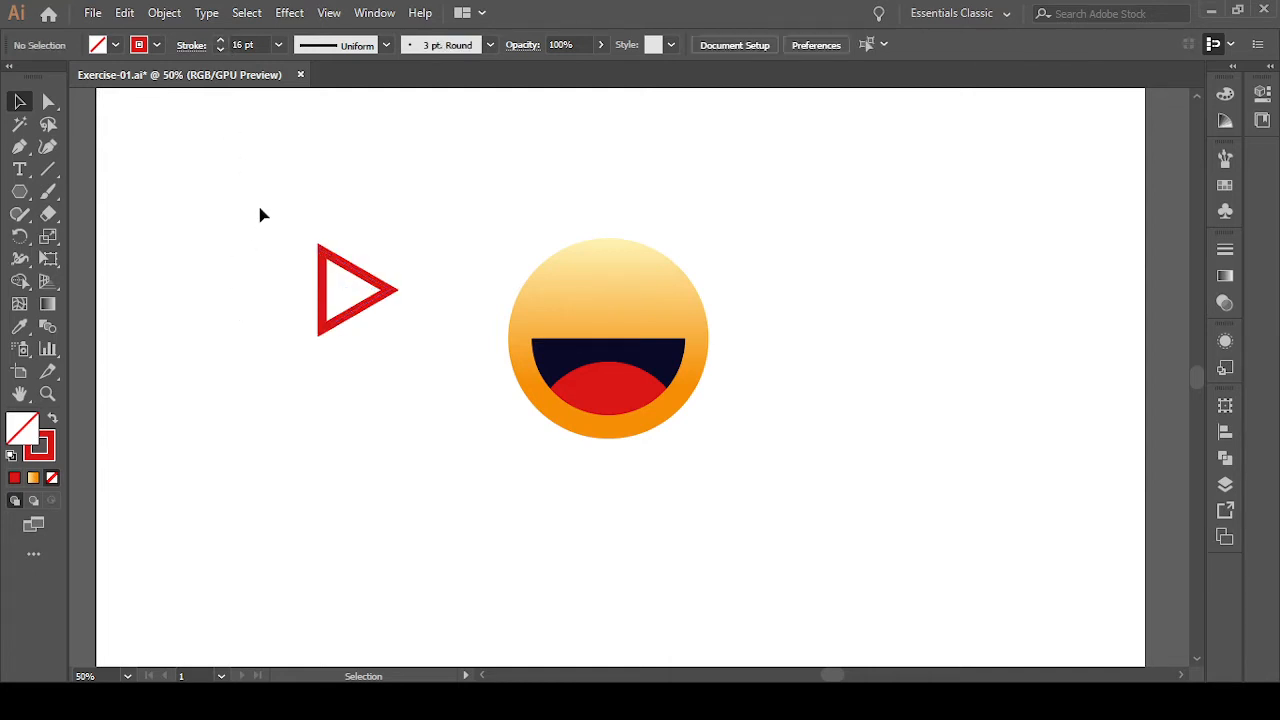
- Try to remove the triangle's left side with the Direct Selection tool, and undo the deletions
left_click_drag(260, 215, 391, 354)
left_click(50, 101)
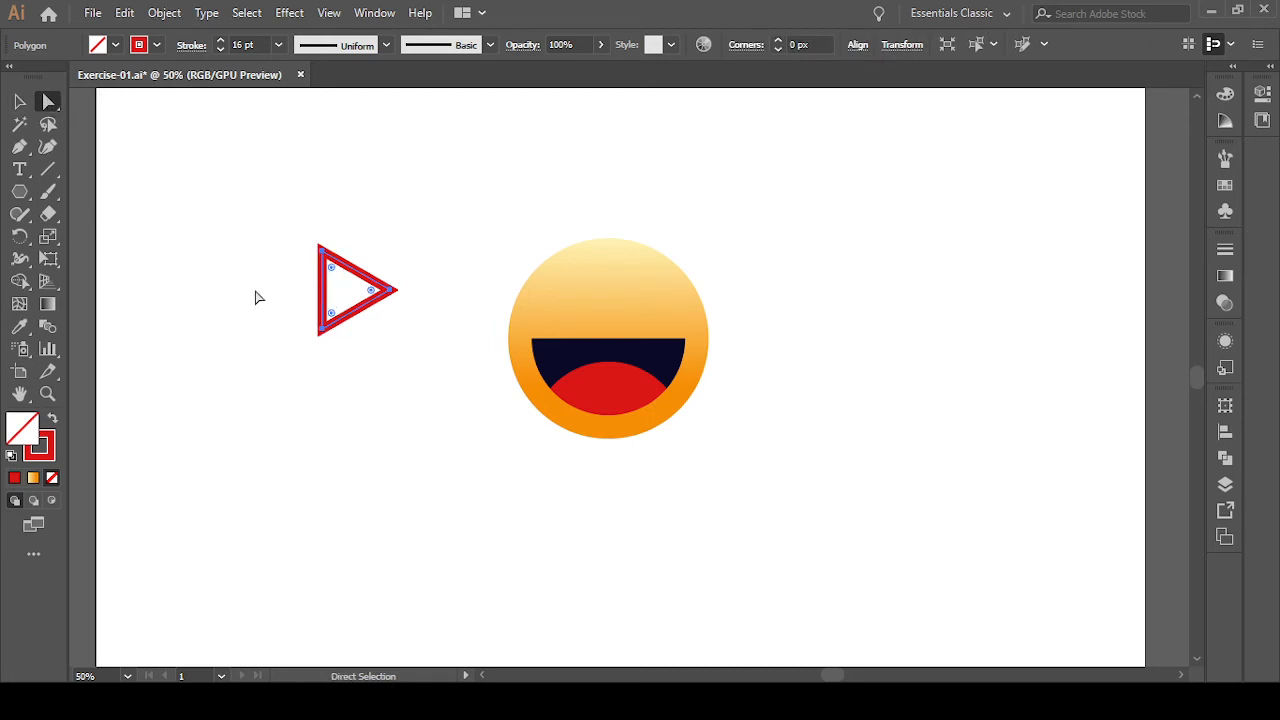
key("Delete")
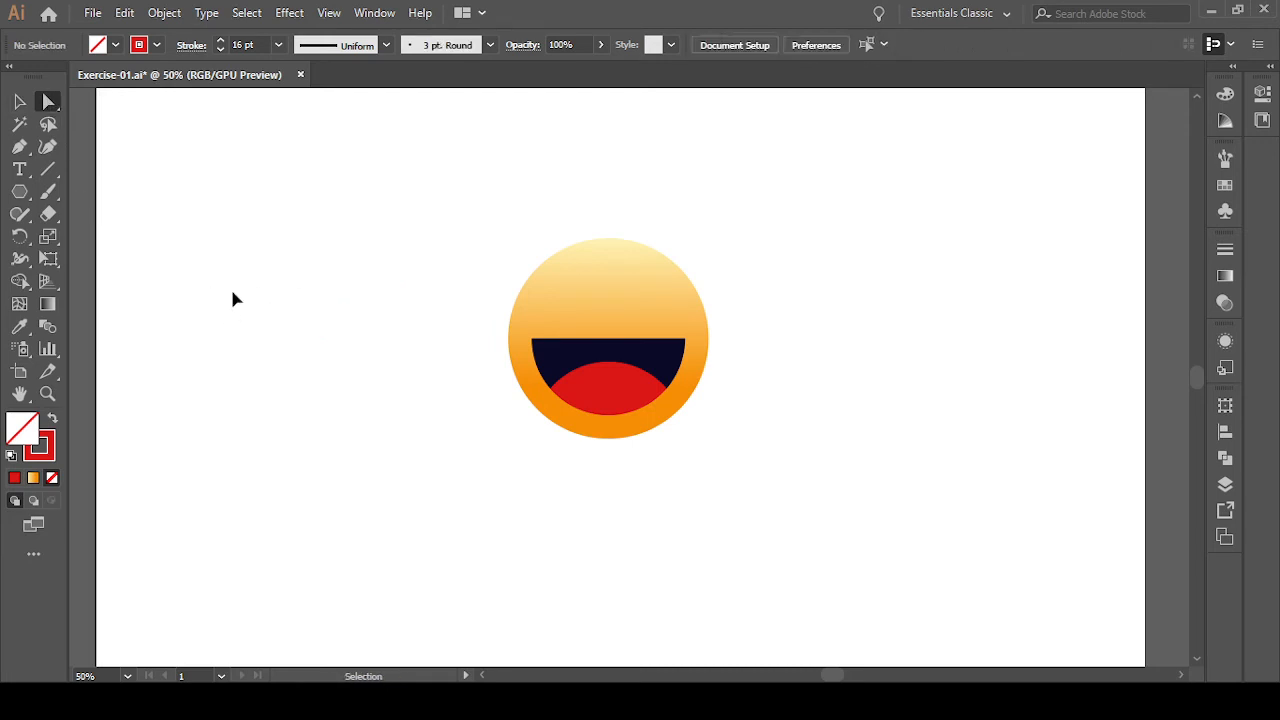
key("ctrl+z")
key("alt")
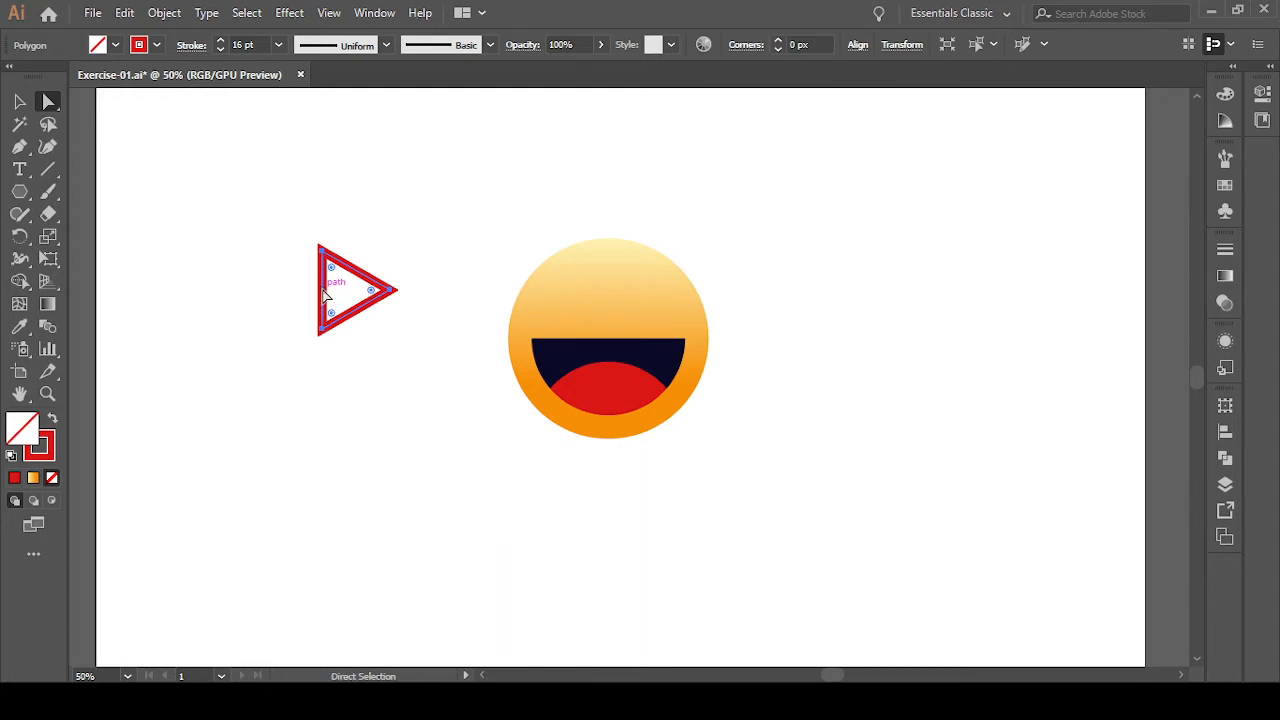
key("Delete")
key("ctrl+z")
- Try to open the triangle by deleting its two left corner anchor points, and undo the deletion
left_click_drag(278, 227, 424, 364)
scroll(298, 262, "up", 3)
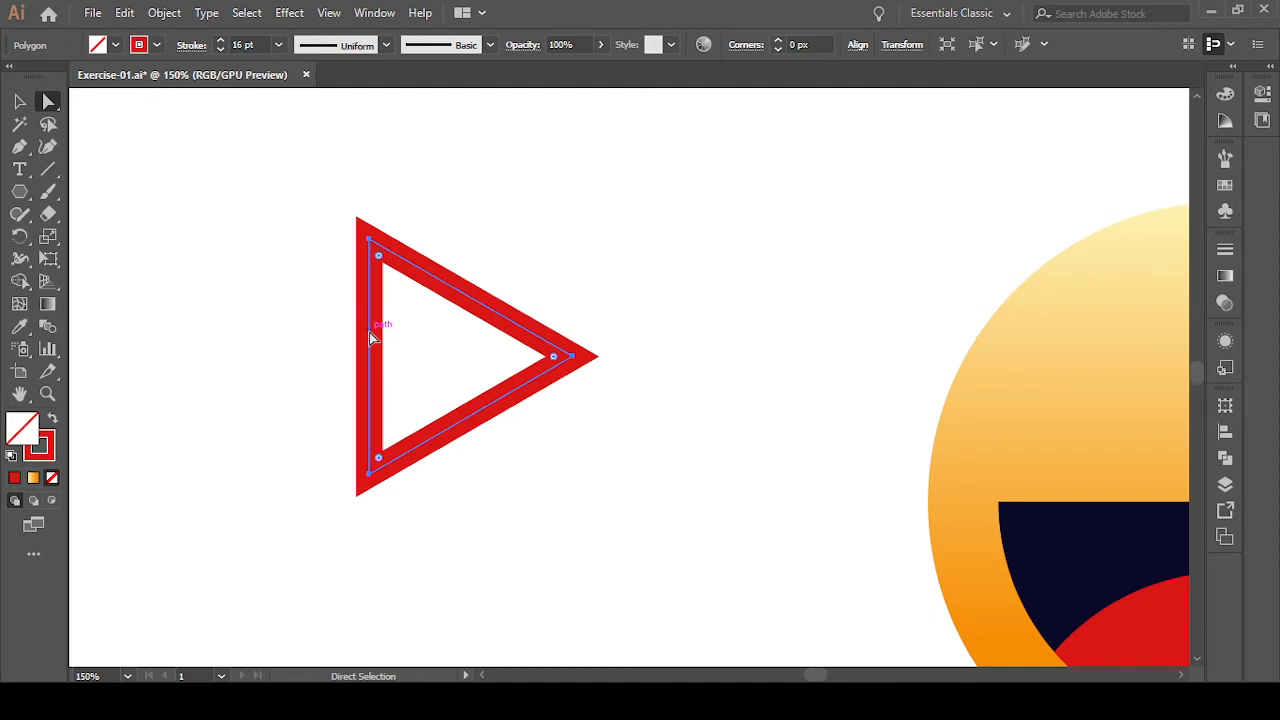
left_click(370, 241)
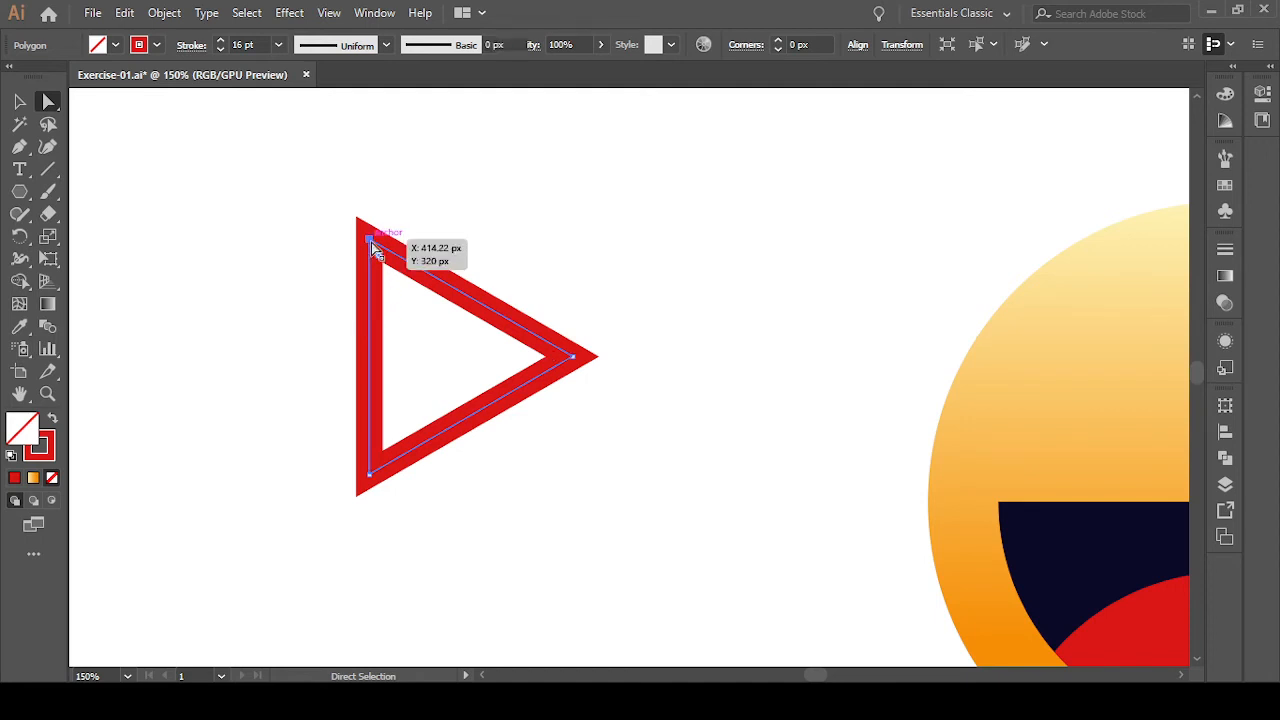
left_click(371, 476, "shift")
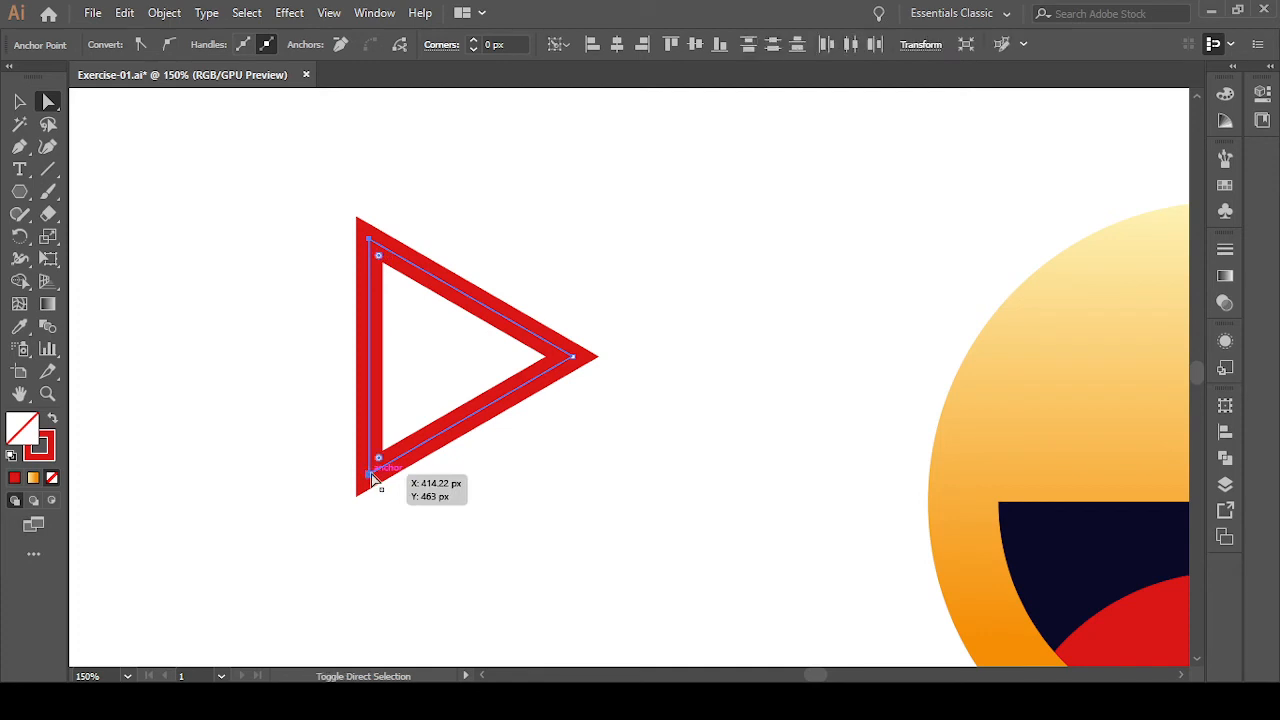
key("Delete")
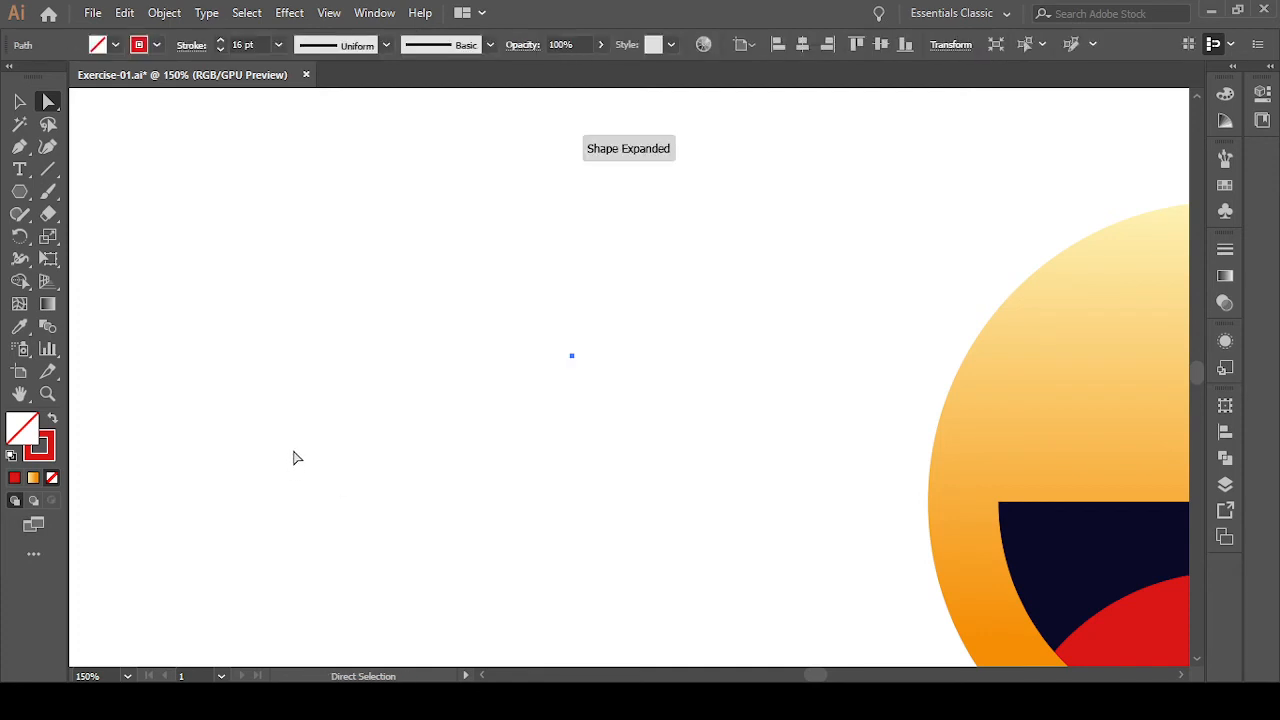
key("ctrl+z")
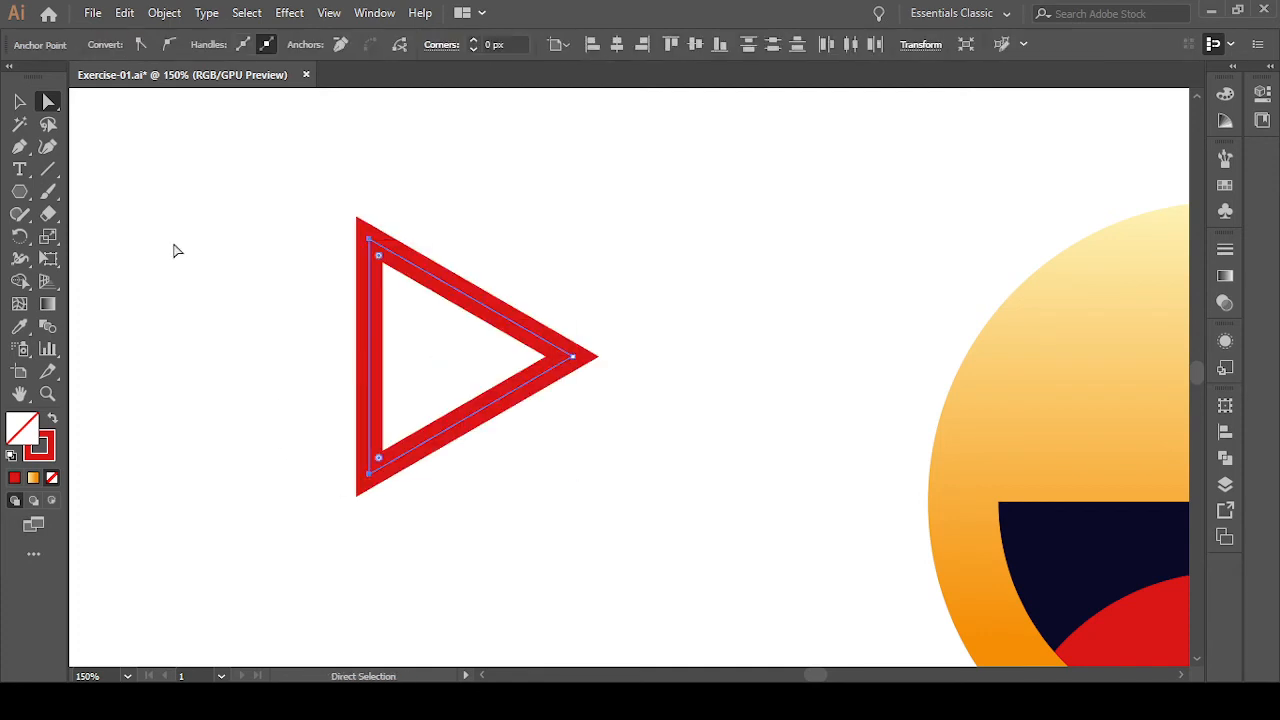
- Try to cut away the triangle's left side with the Shape Builder tool, and undo each attempt
left_click(236, 268)
left_click_drag(258, 182, 578, 510)
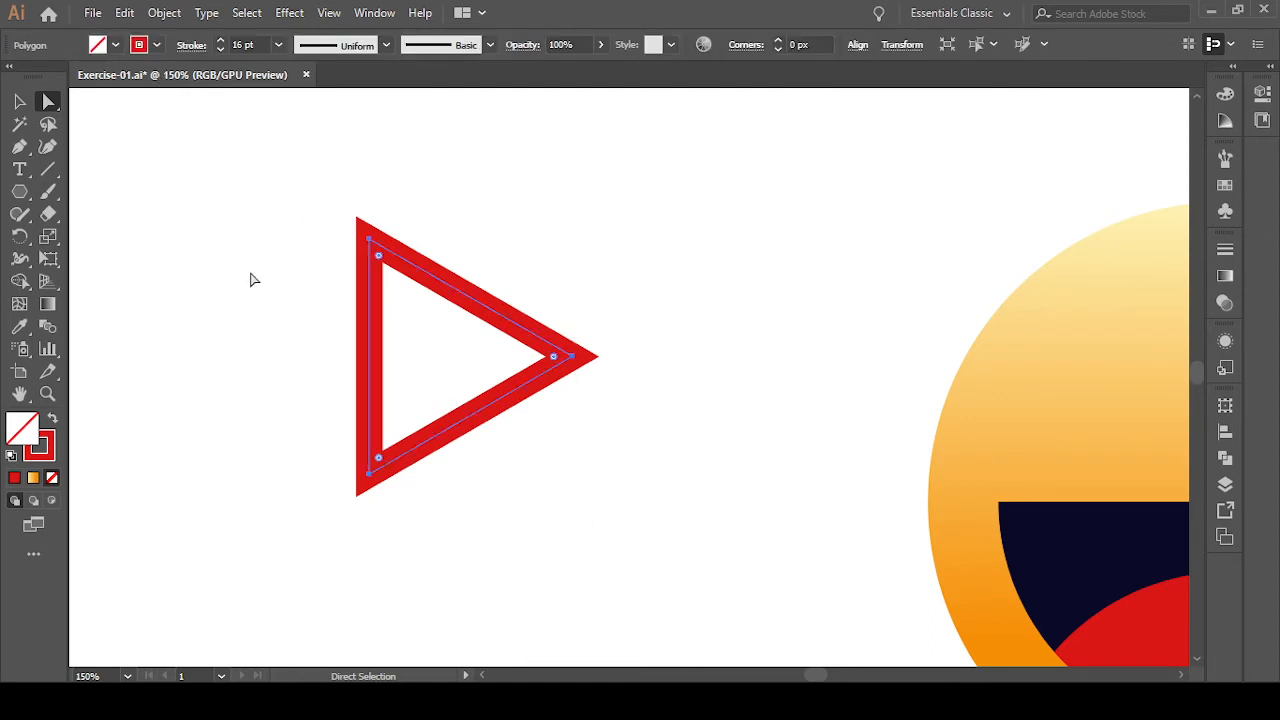
scroll(251, 280, "down", 1, "alt")
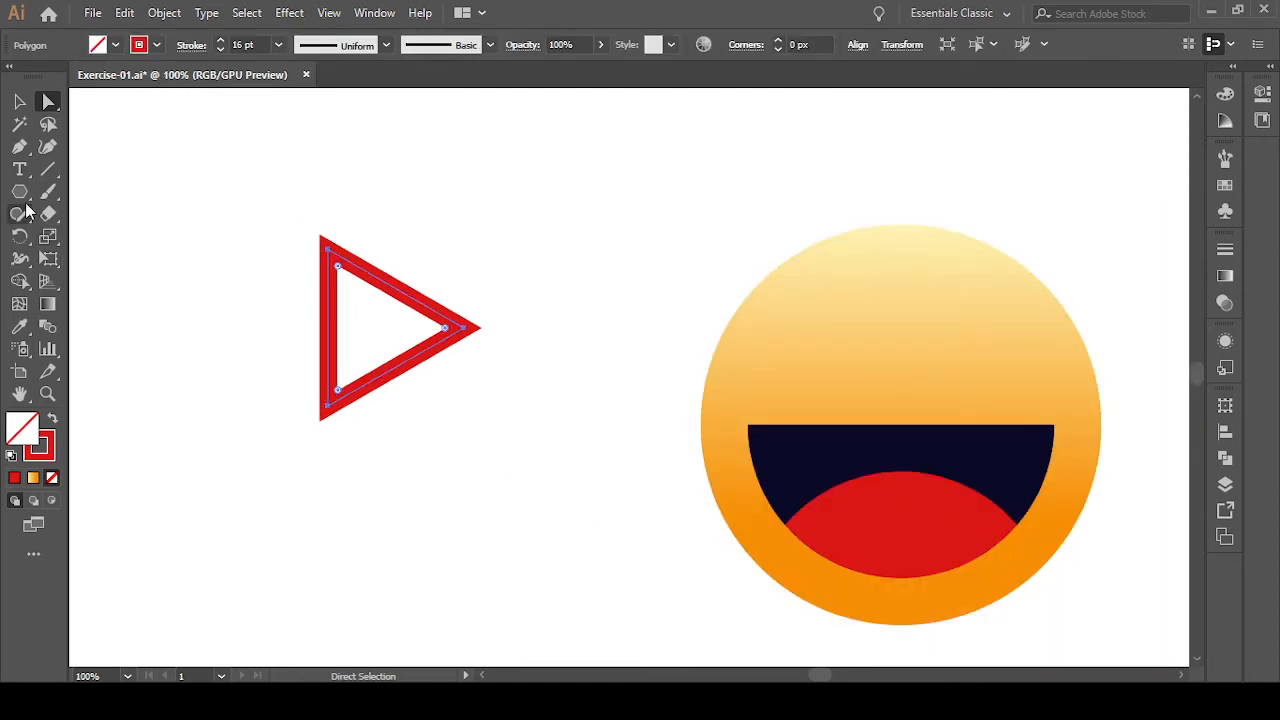
left_click(19, 281)
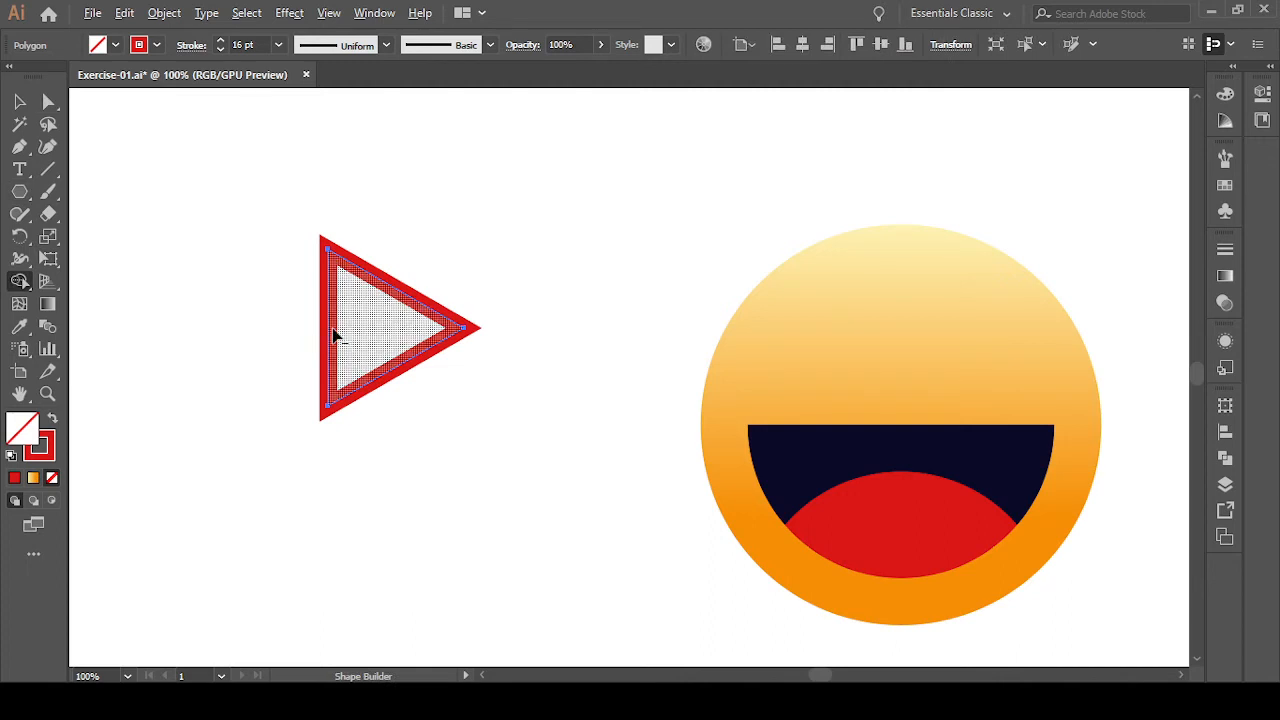
left_click(329, 336, "alt")
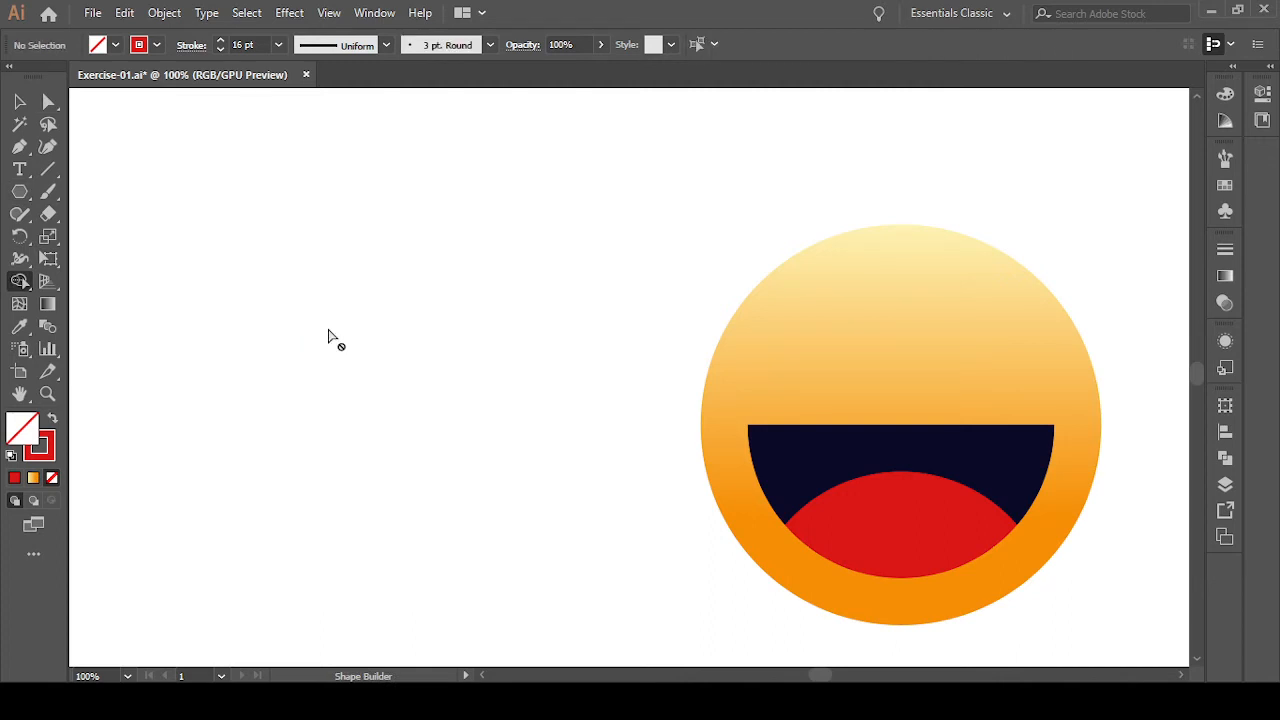
key("ctrl+z")
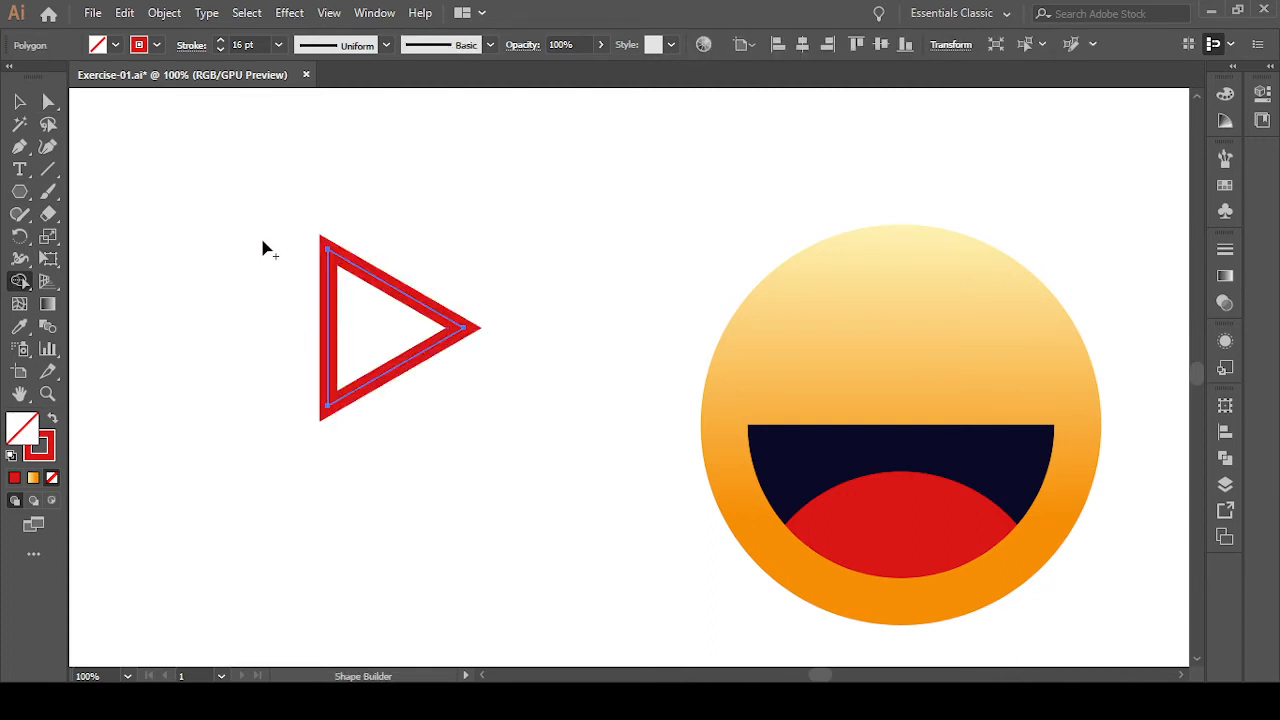
left_click(385, 330)
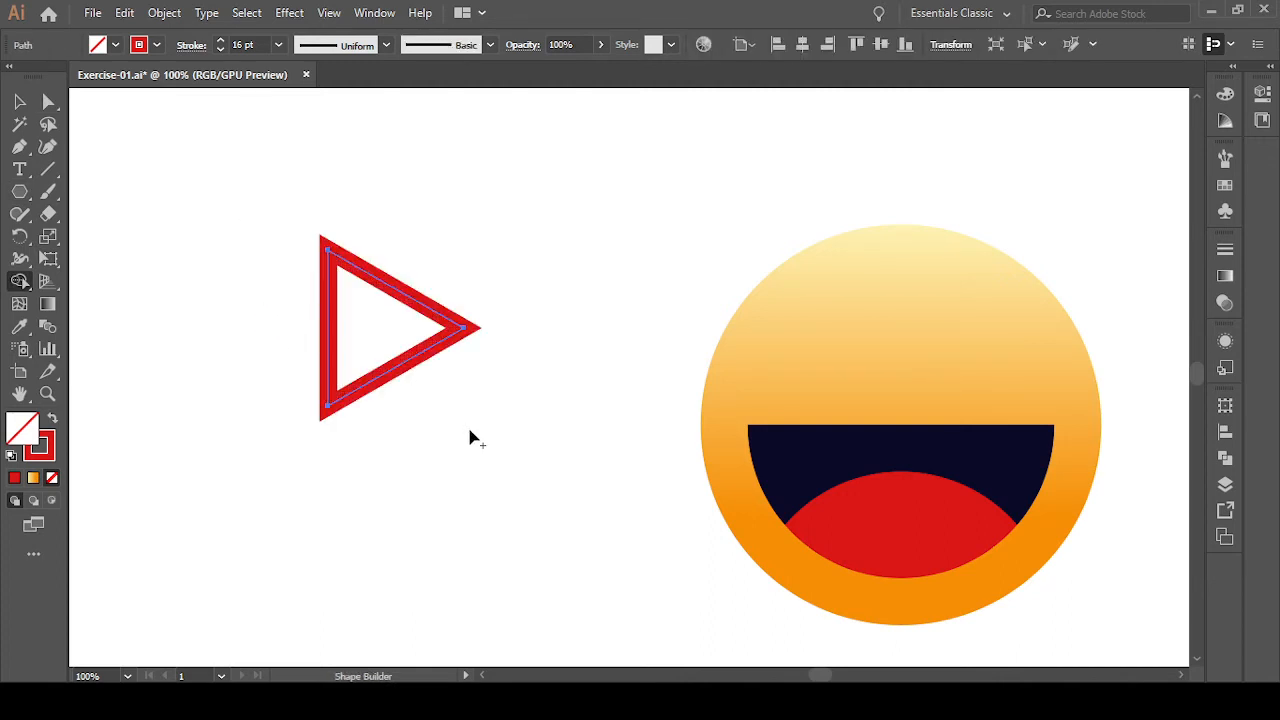
left_click(331, 330, "alt")
key("ctrl+z")
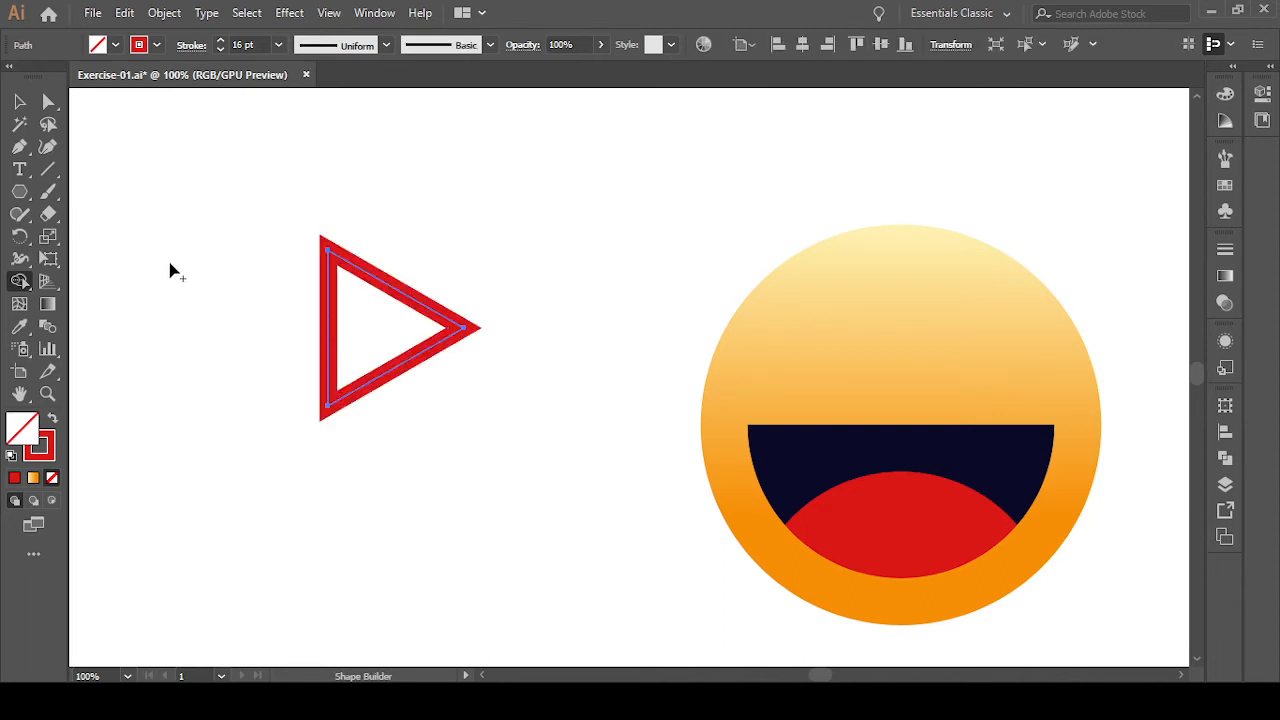
- Reselect the triangle, try again to delete its left edge with Direct Selection, and undo the deletion
scroll(172, 272, "down", 1)
left_click(19, 101)
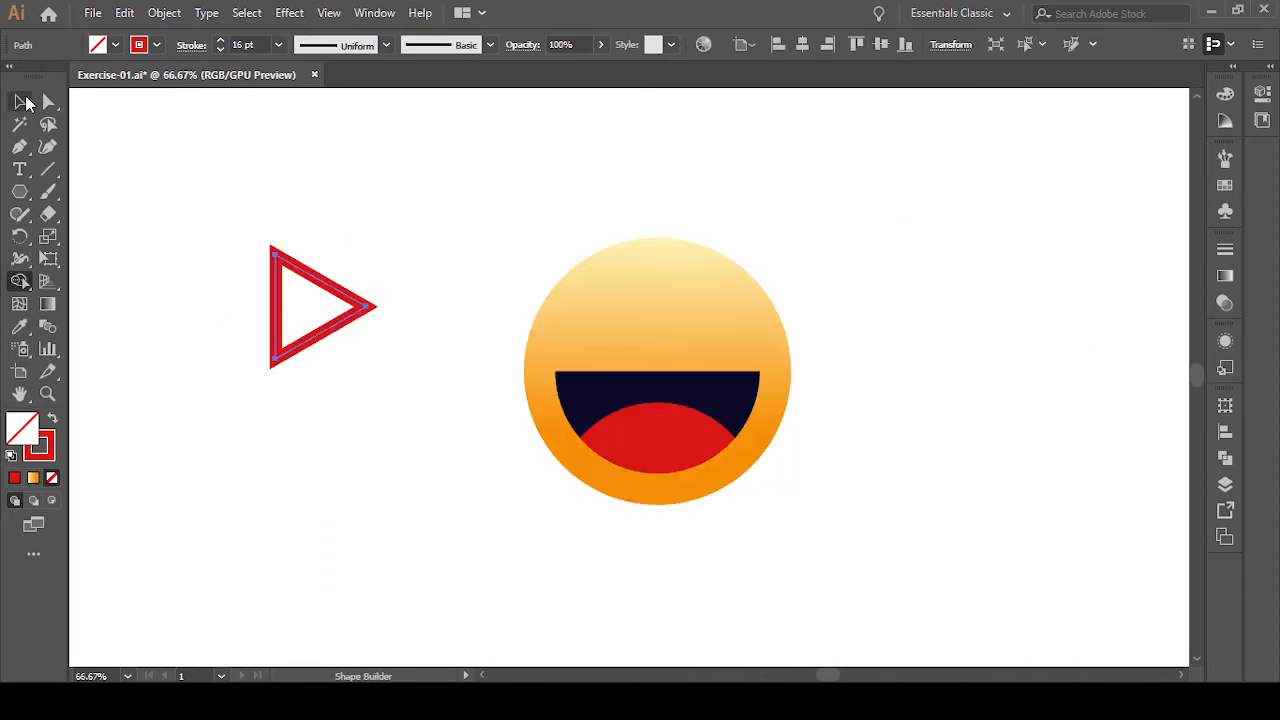
left_click(190, 216)
left_click(292, 348)
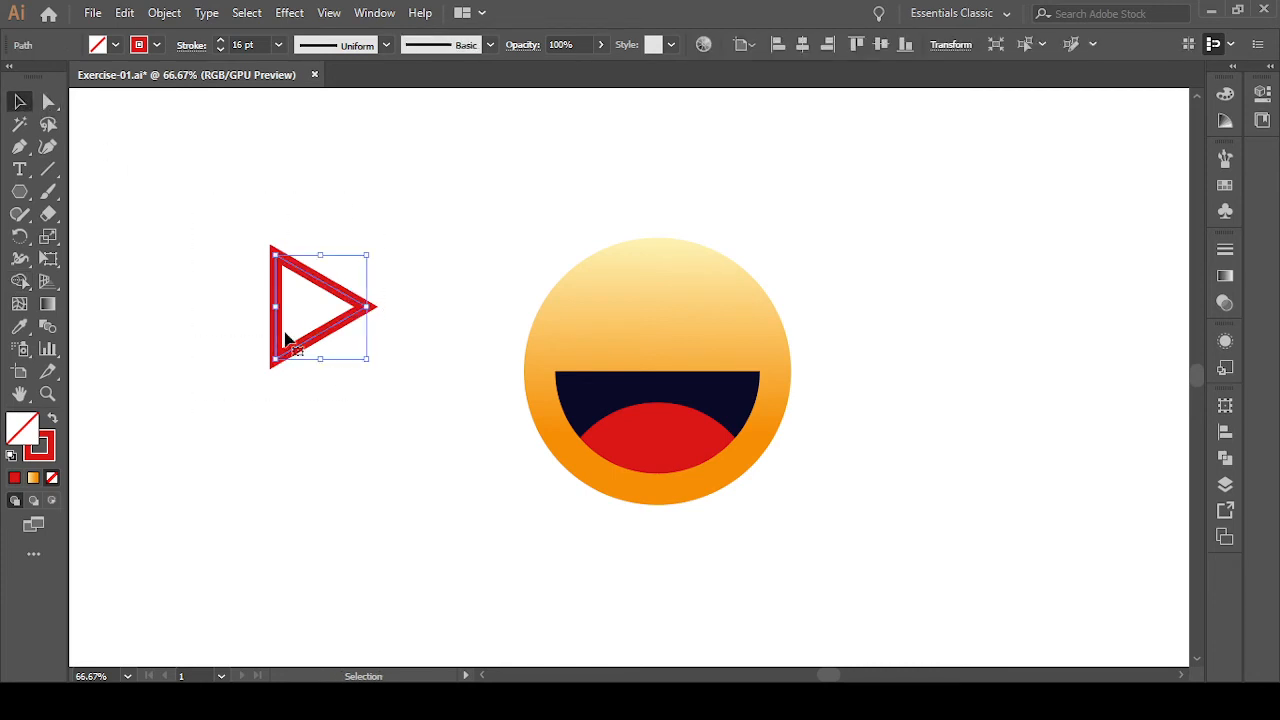
left_click(48, 101)
left_click(126, 160)
left_click(280, 308)
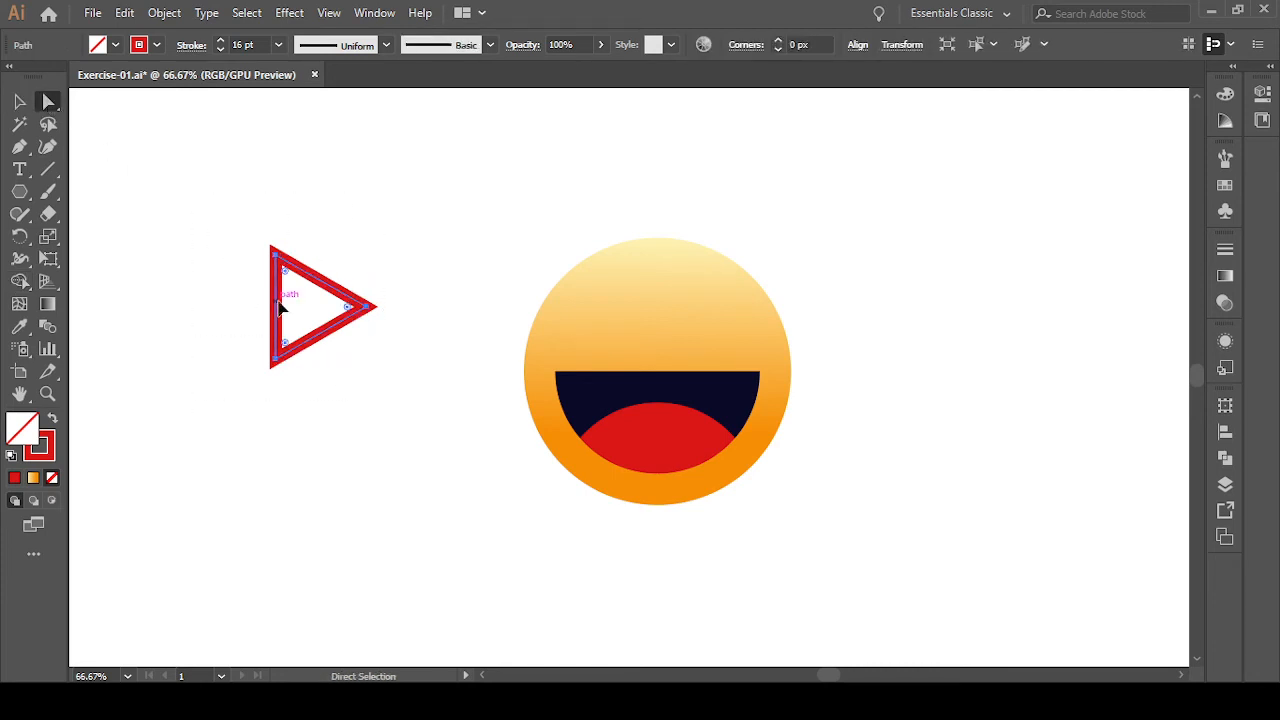
key("Delete")
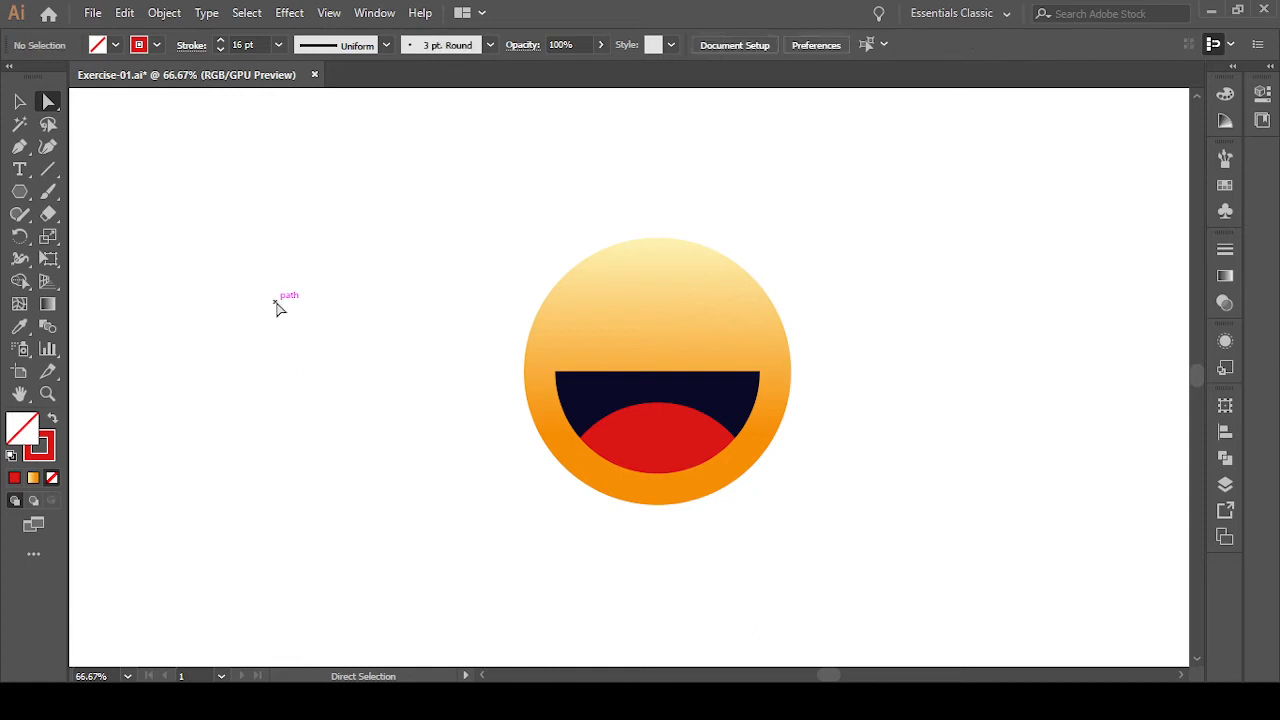
key("ctrl+z")
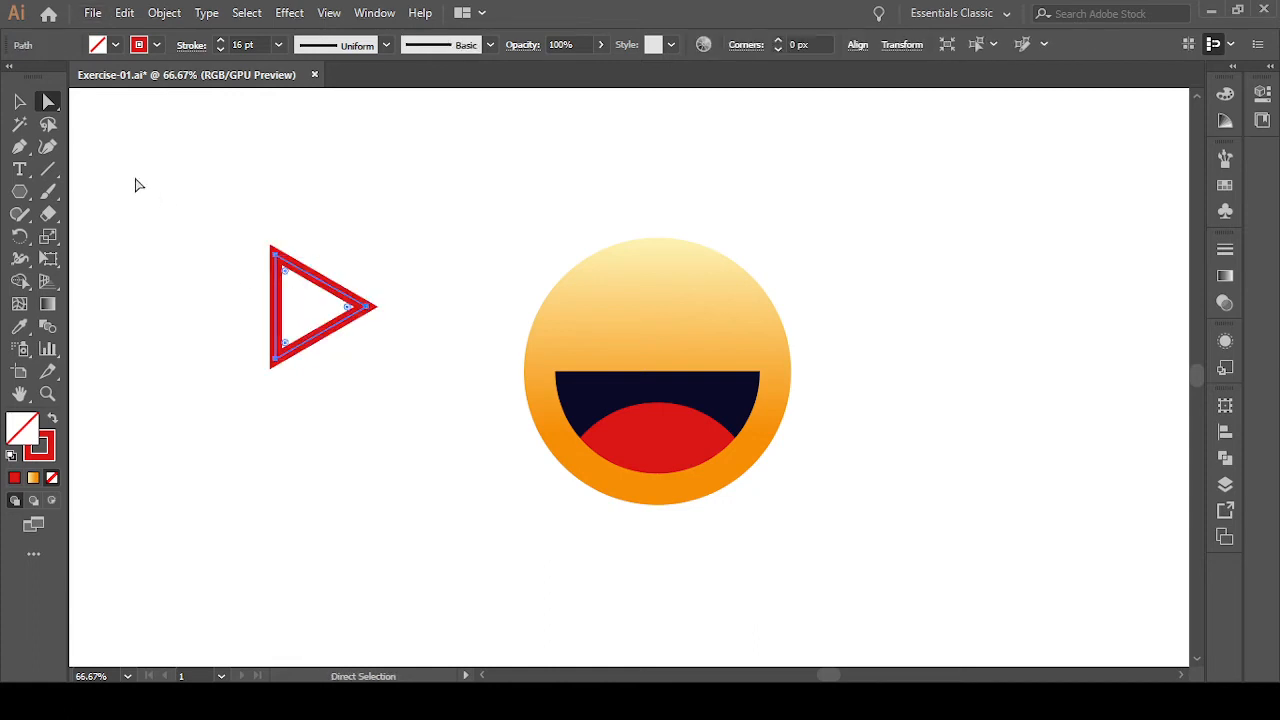
- At 100% view, select the triangle's left edge by marquee, try once more to delete that side, and undo the deletion
key("ctrl+1")
left_click_drag(254, 280, 314, 321)
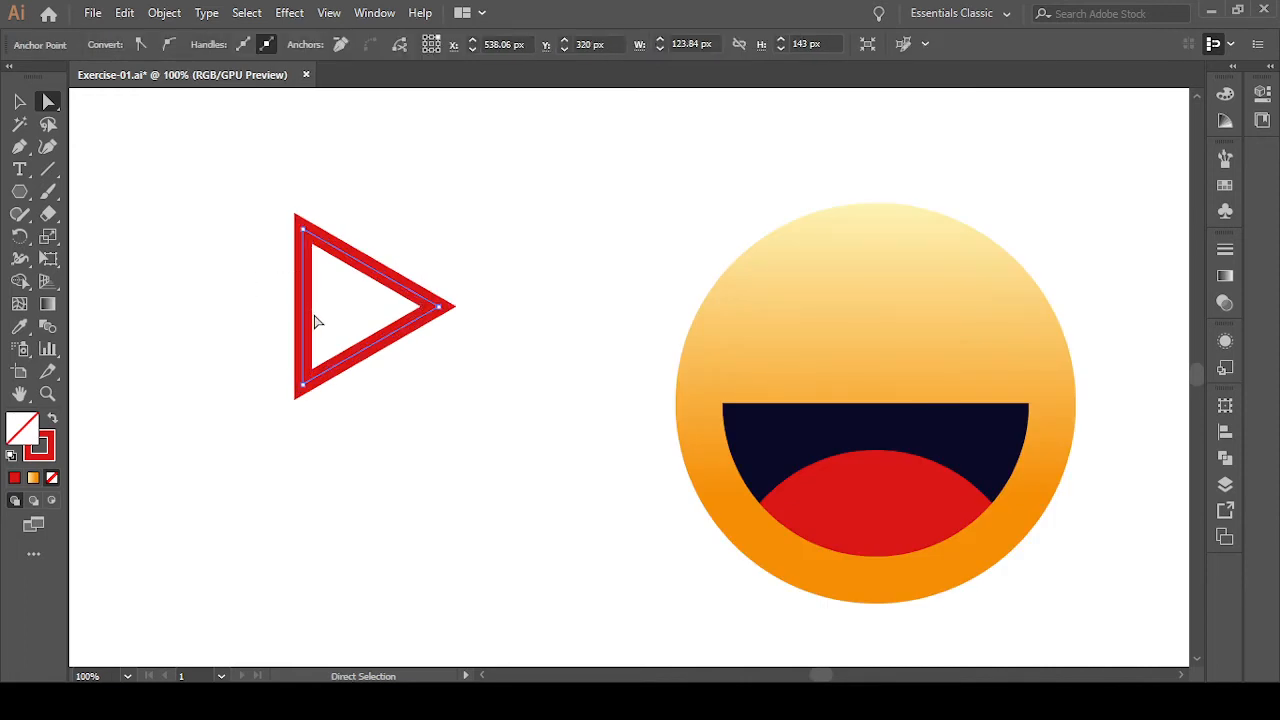
left_click(240, 297)
left_click_drag(237, 178, 260, 208)
left_click(19, 101)
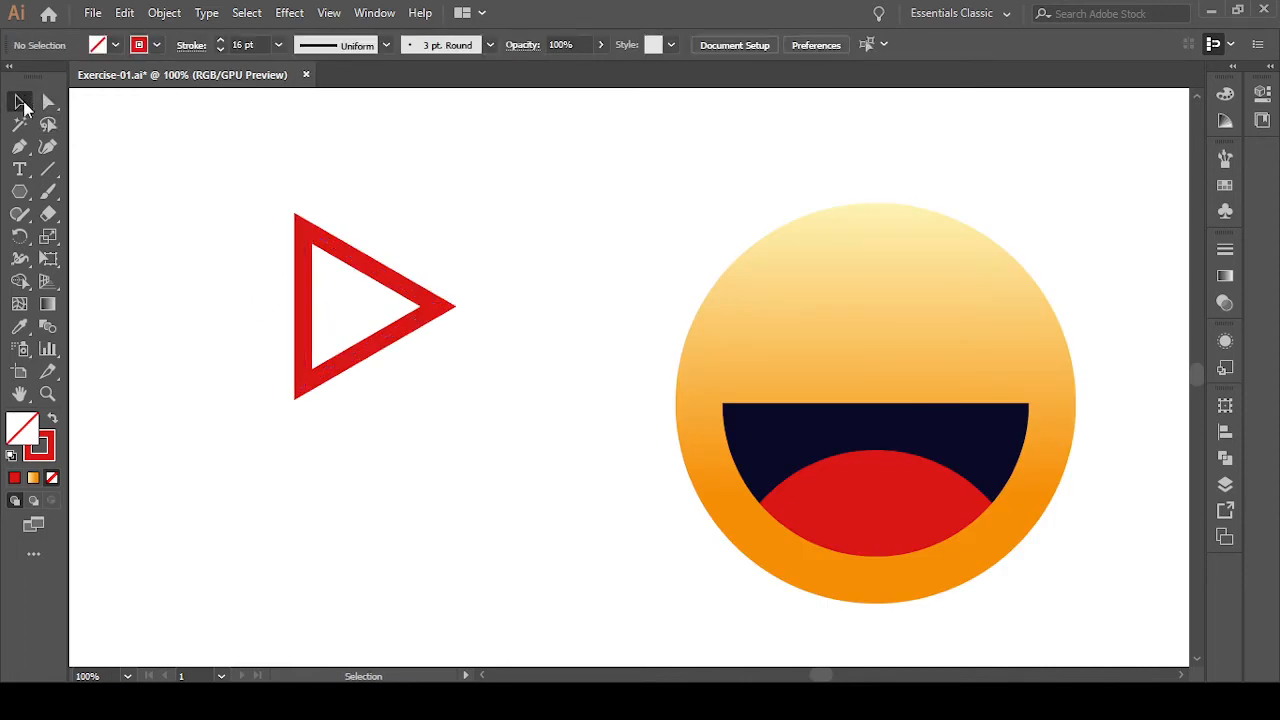
left_click_drag(188, 160, 535, 423)
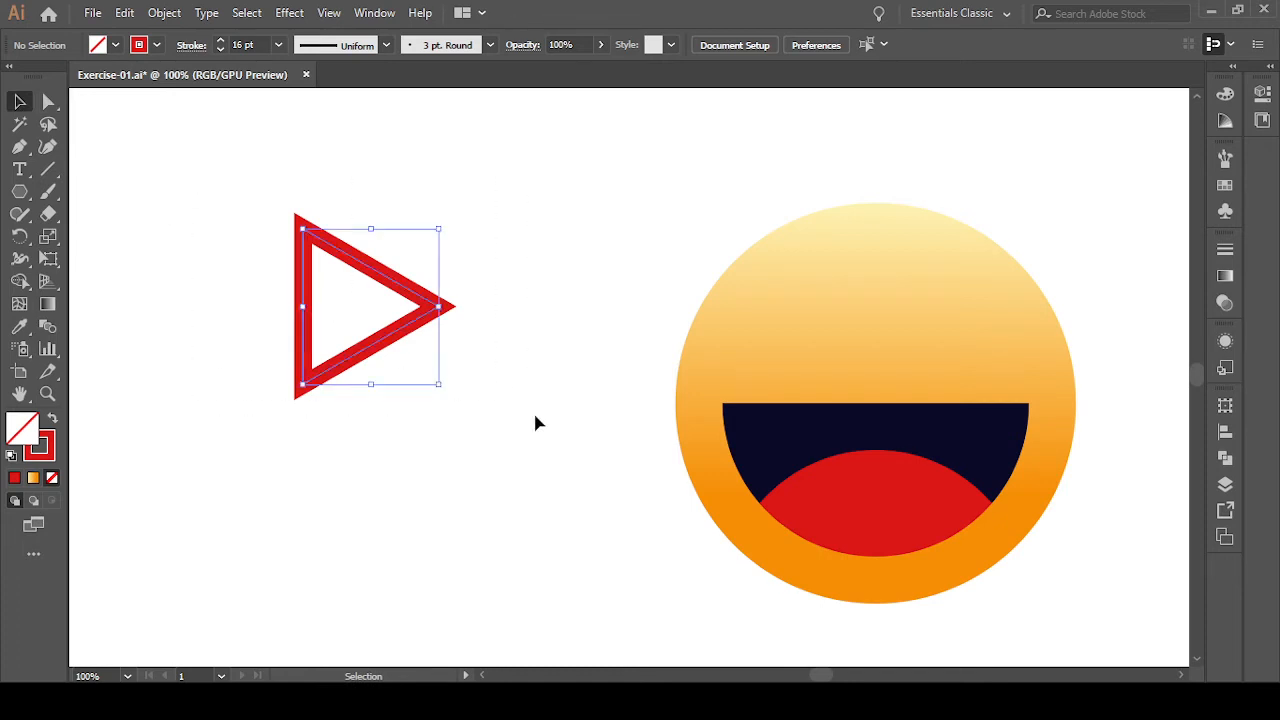
left_click(48, 101)
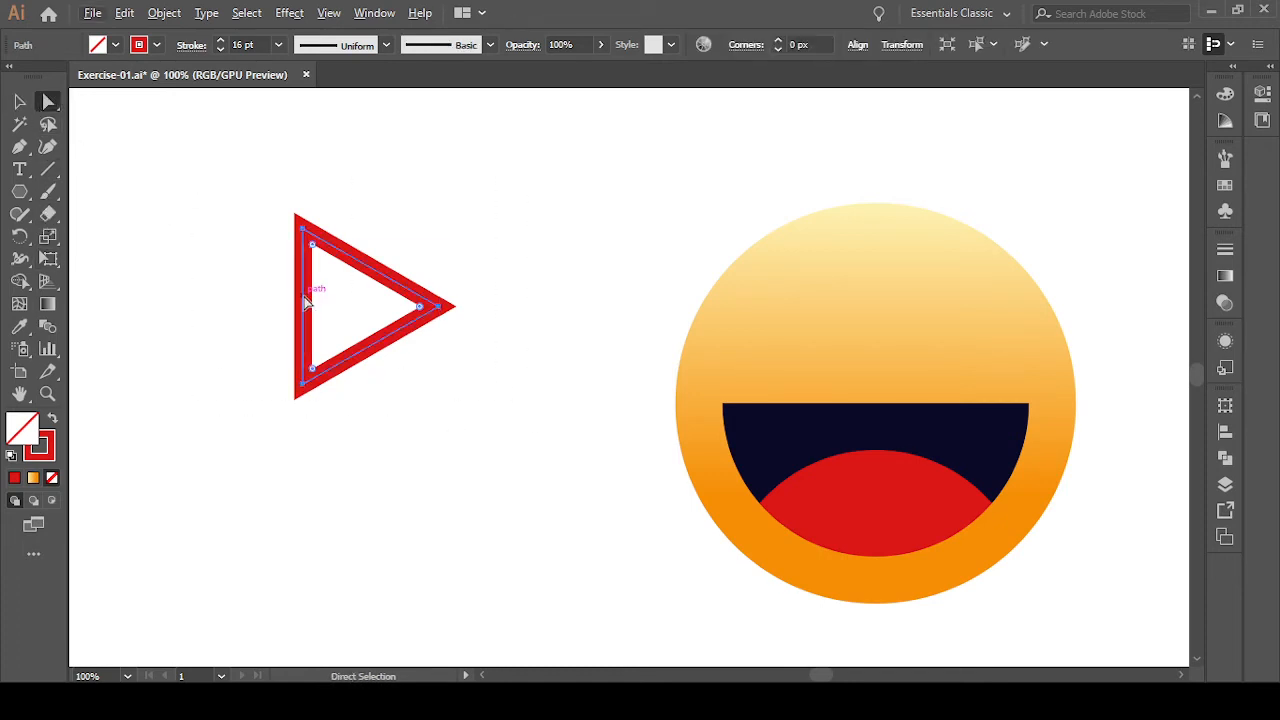
key("alt")
key("Delete")
key("ctrl+z")
- Delete the whole right-pointing triangle beside the face
left_click(19, 101)
left_click_drag(202, 169, 524, 416)
key("Delete")
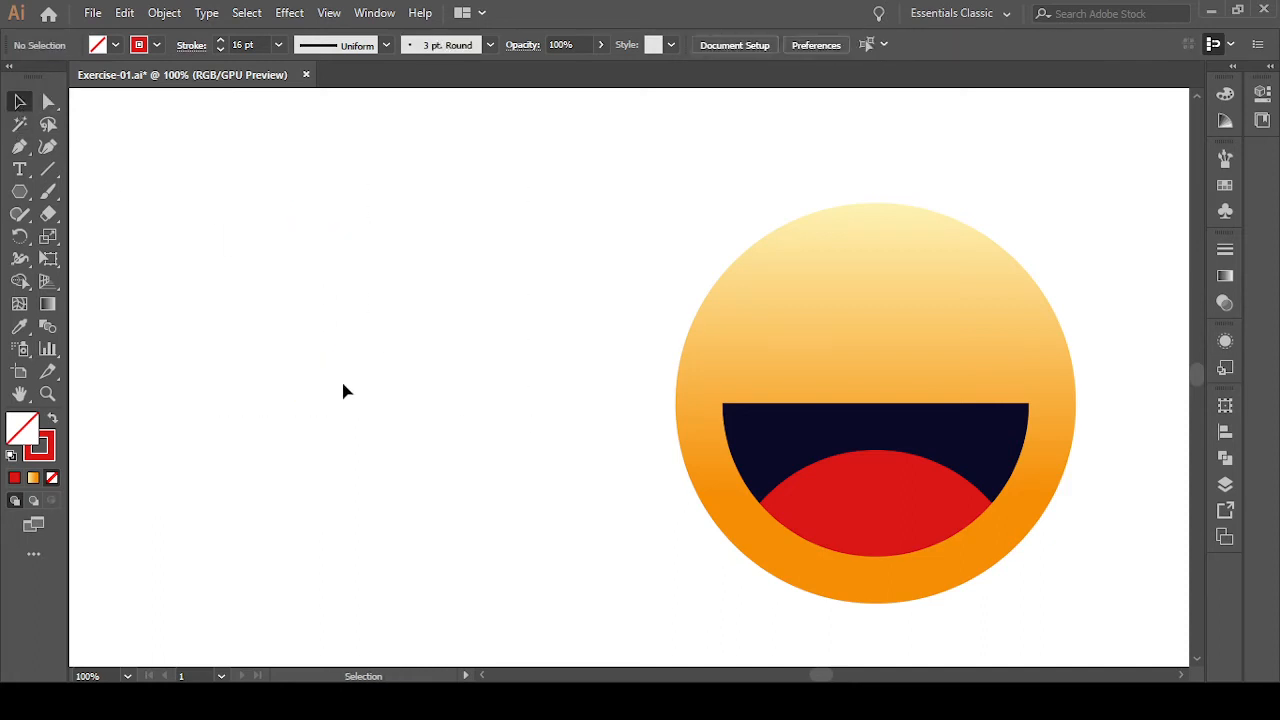
- Draw a new upright triangle about 156 px wide and 135 px high with a red 16 pt outline, up and left of the face
left_click(19, 199)
left_click_drag(215, 208, 309, 238)
key("v")
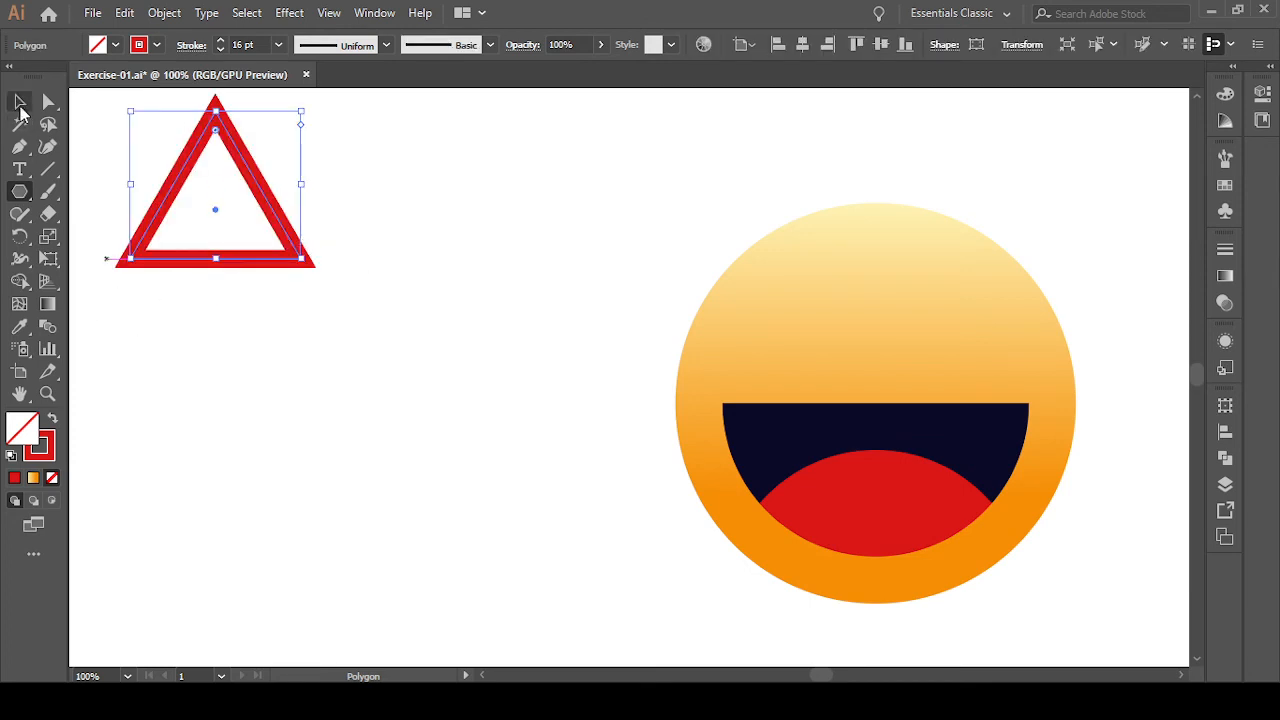
left_click(284, 443)
- Try to delete the new triangle's base with Direct Selection, and undo the deletion
left_click(222, 262)
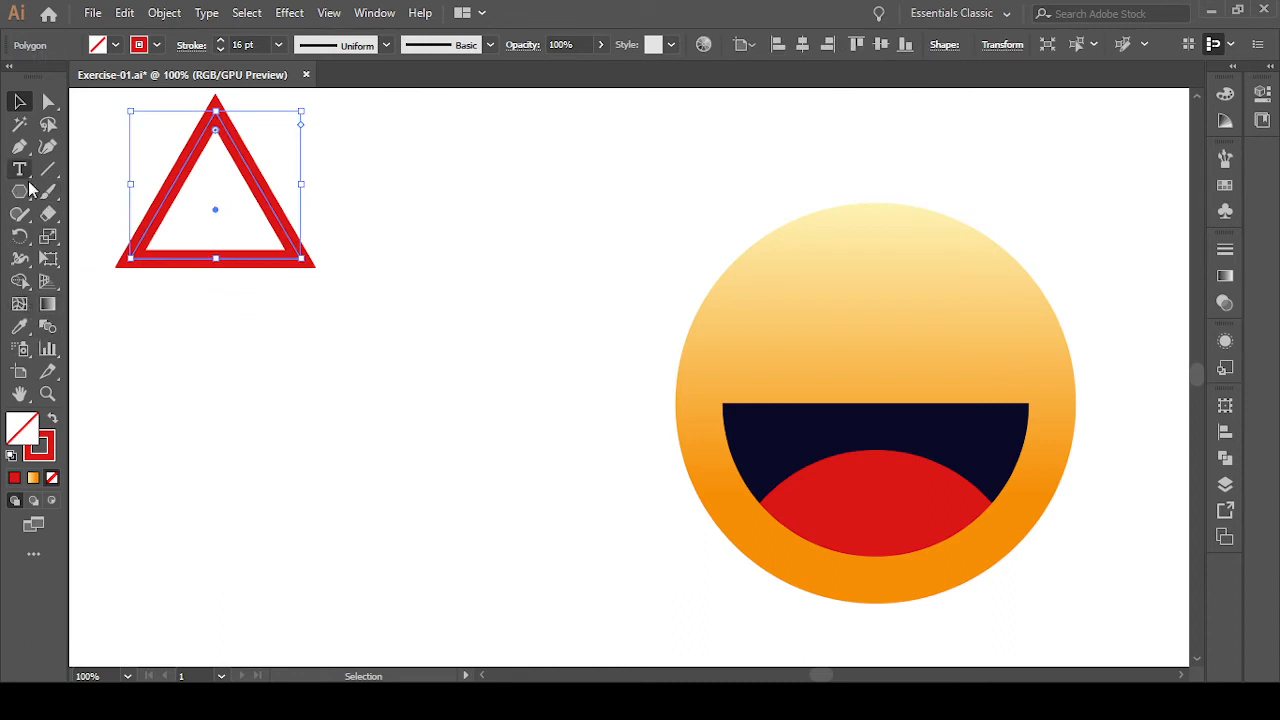
key("a")
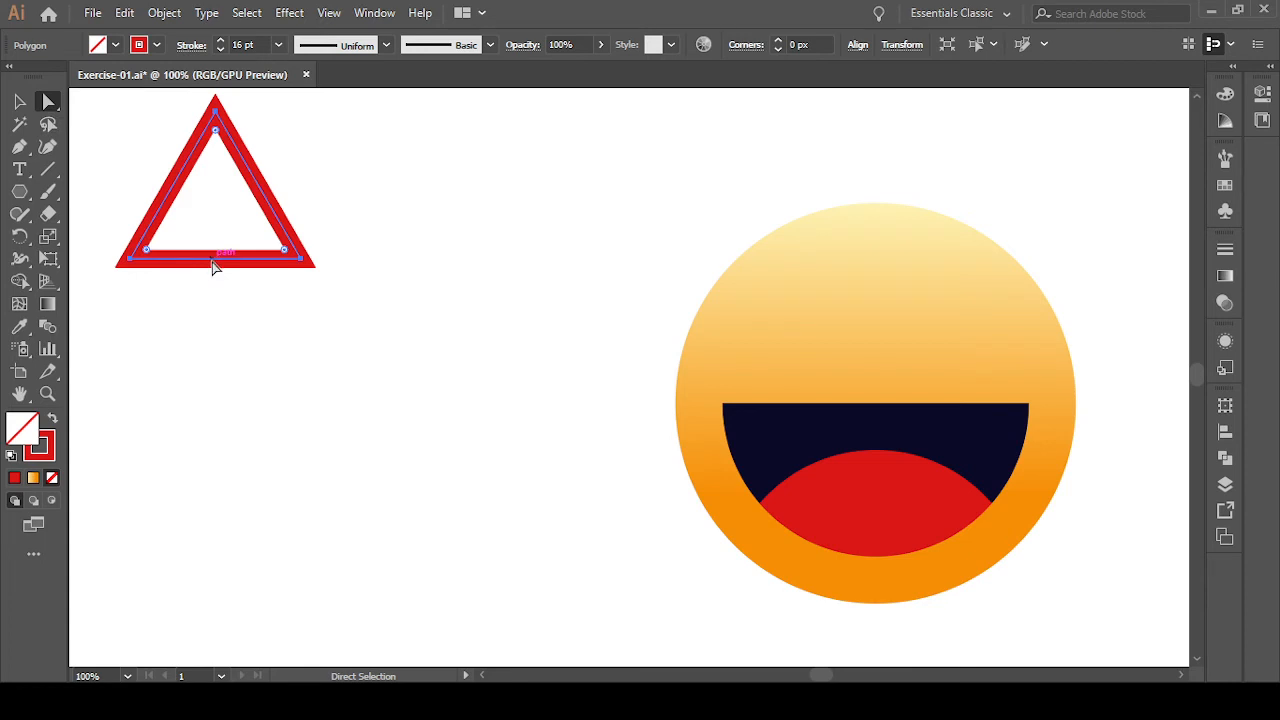
key("alt")
key("Delete")
key("ctrl+z")
- Exclude the triangle's two base corners from the selection, try deleting the remaining selected anchor, and undo the deletion
left_click(130, 264)
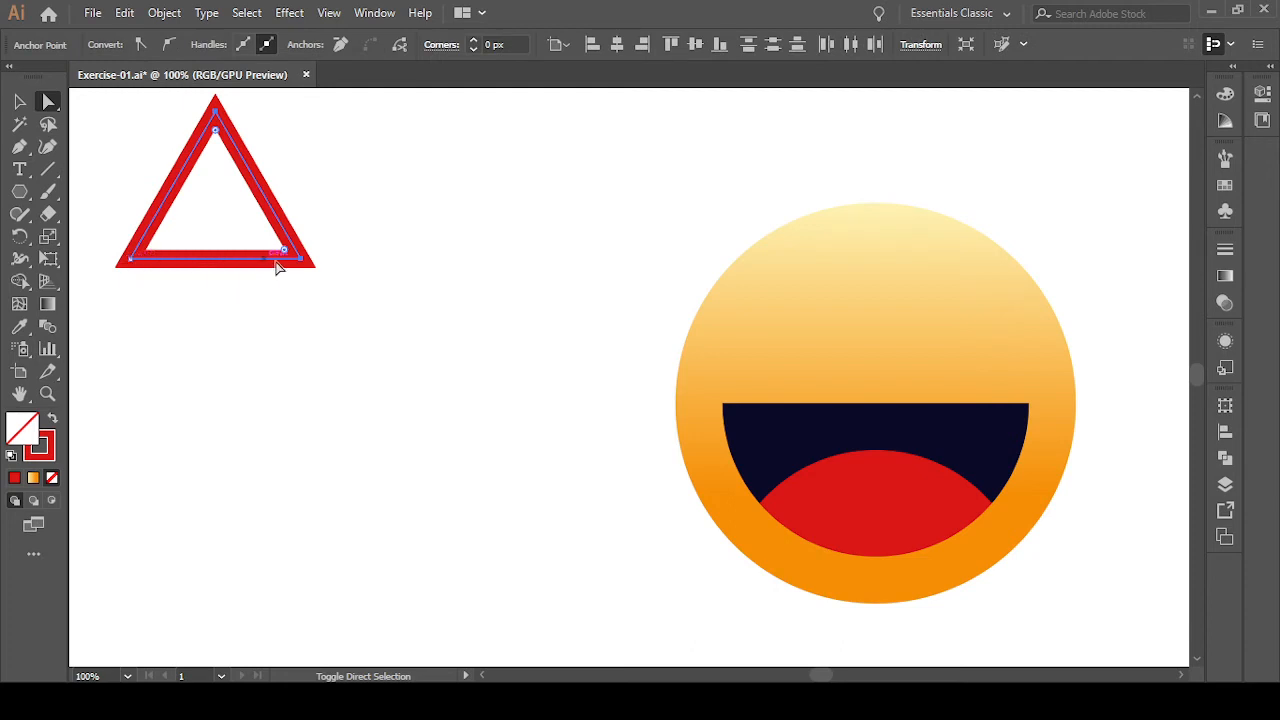
left_click_drag(280, 256, 305, 268)
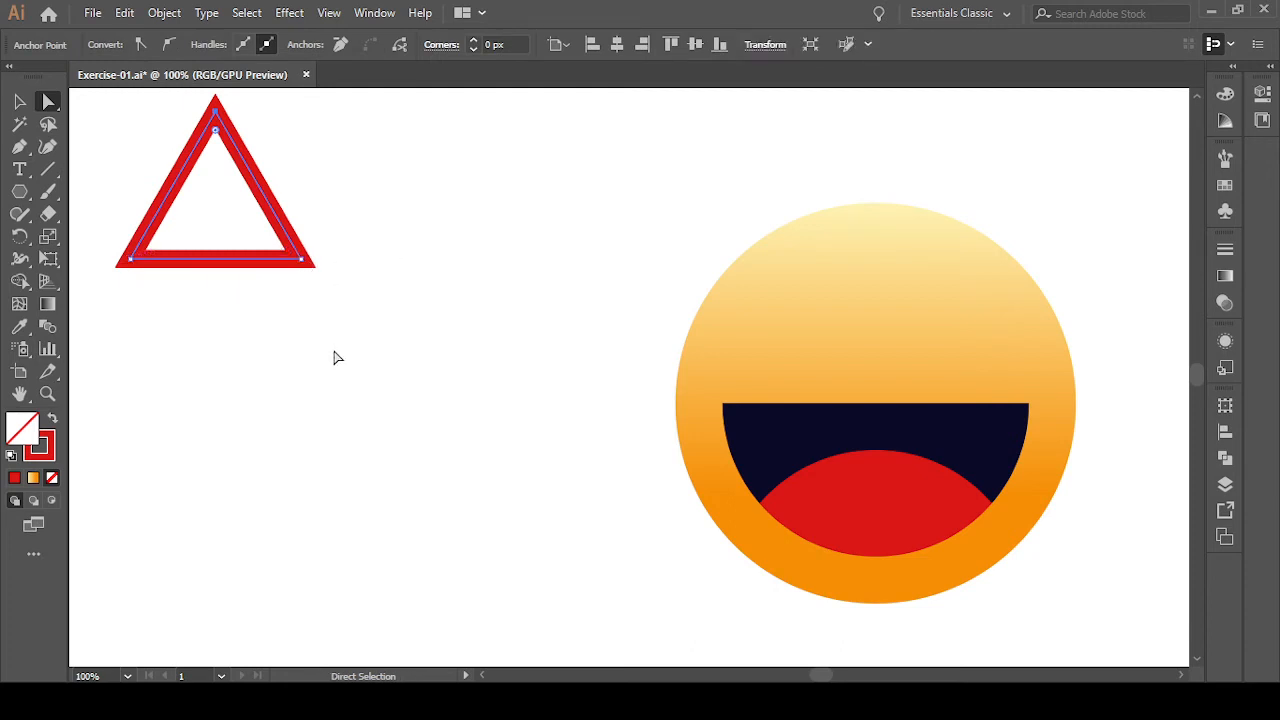
key("Delete")
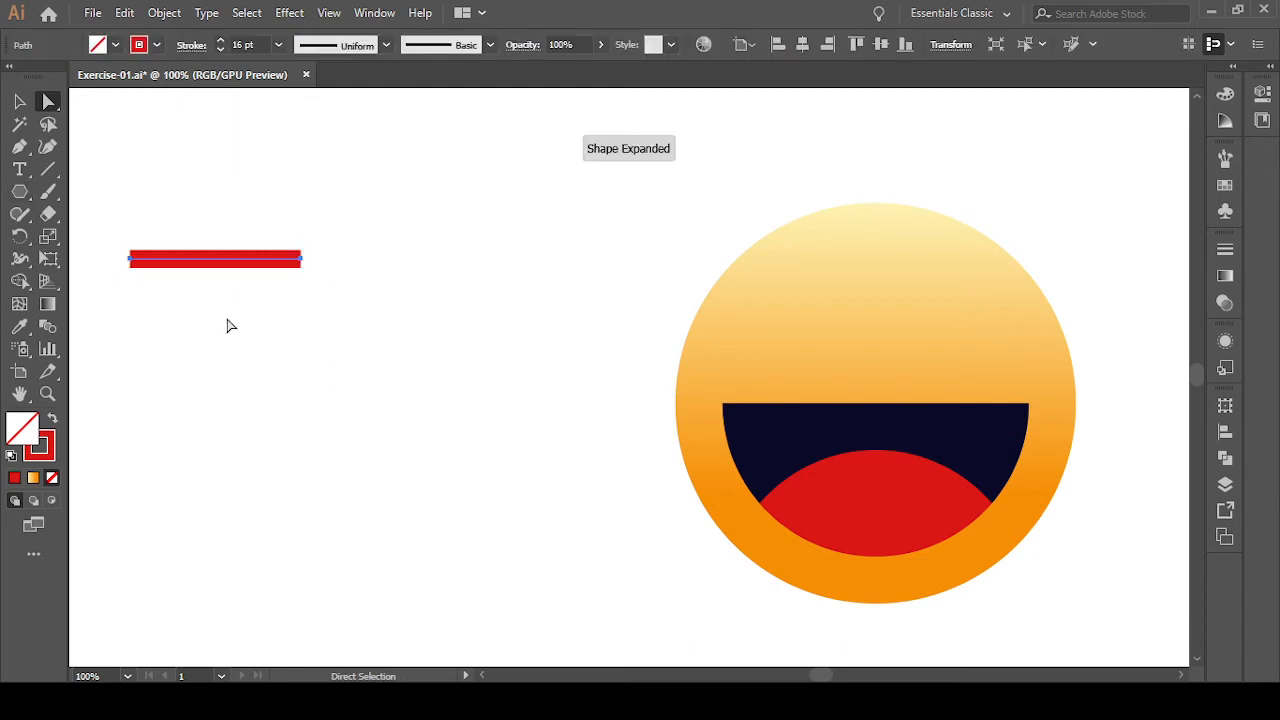
key("ctrl+z")
key("ctrl+z")
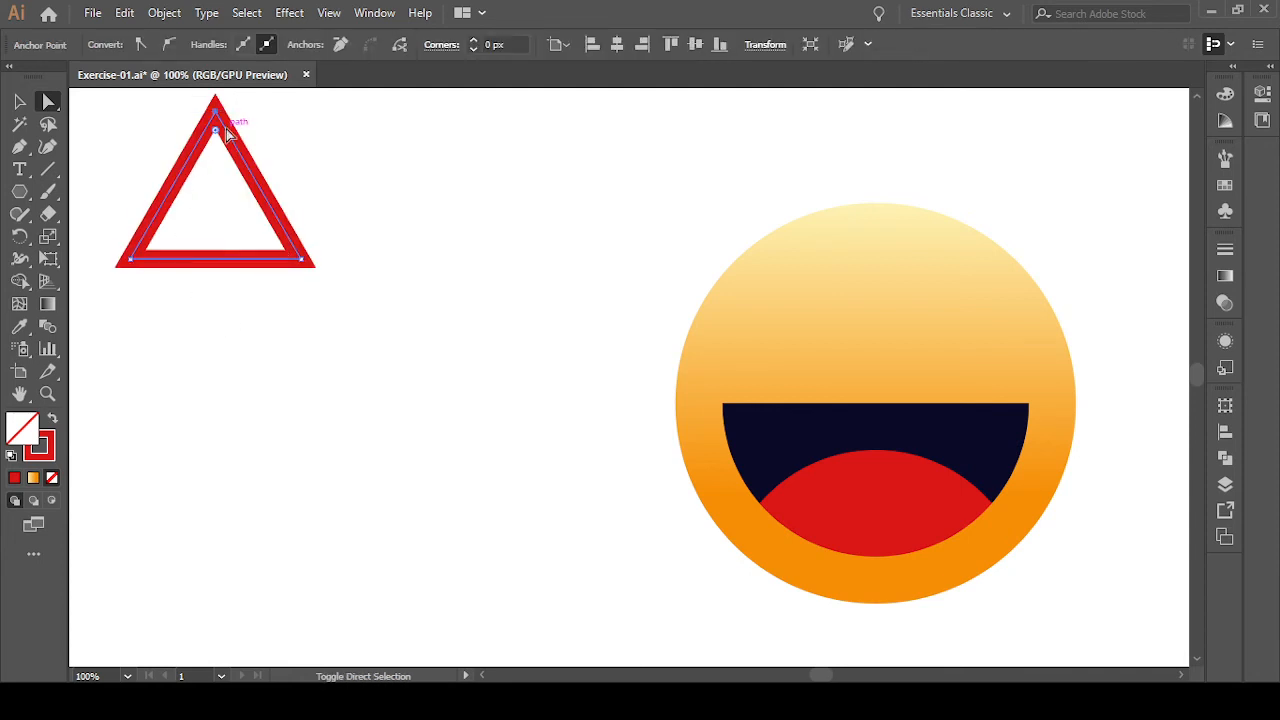
- Try deleting the triangle's top anchor point, and undo the deletion
left_click(110, 143)
left_click(211, 122)
left_click(215, 112)
key("Delete")
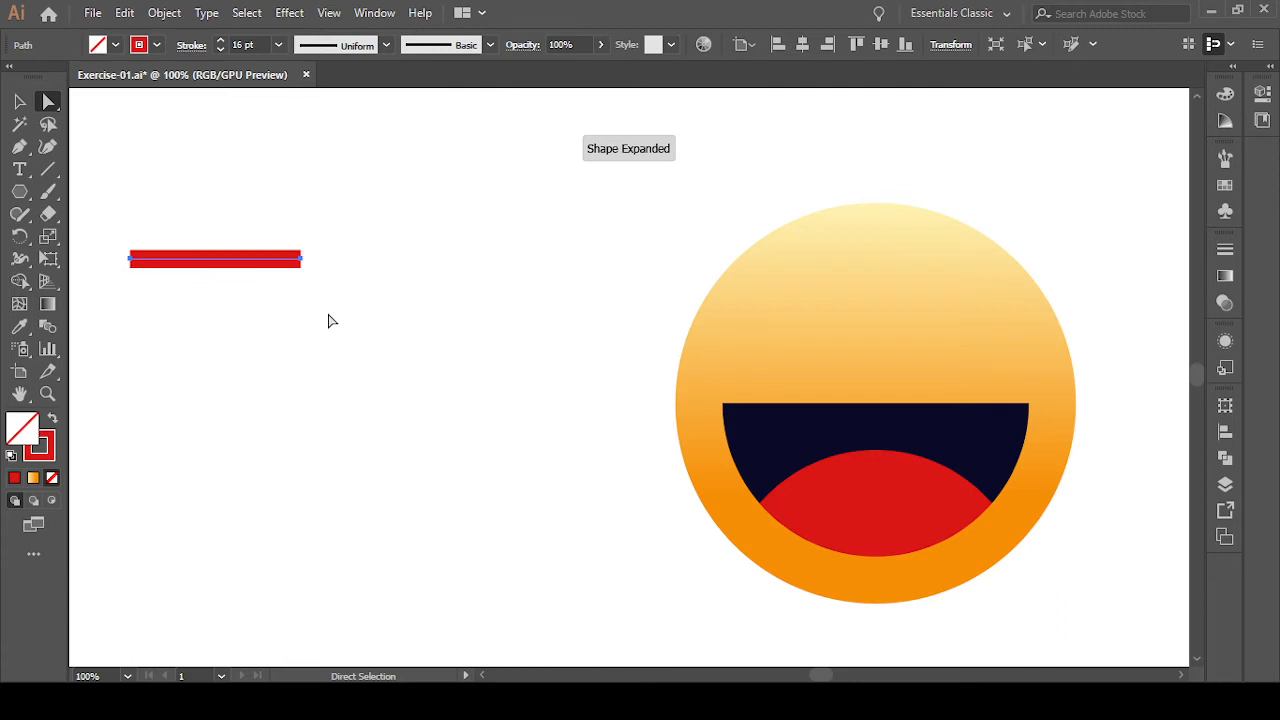
key("ctrl+z")
- Delete the triangle's base segment so only its two upper sides remain as an open chevron
left_click(228, 336)
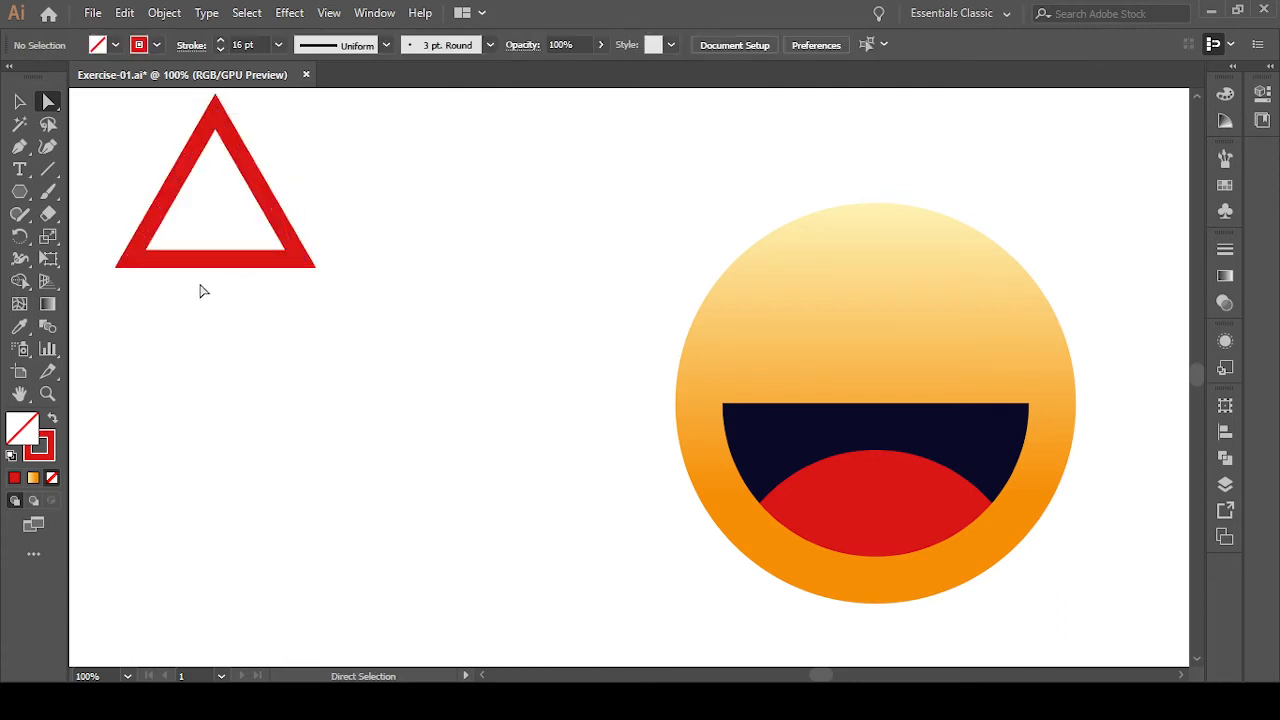
left_click(206, 262)
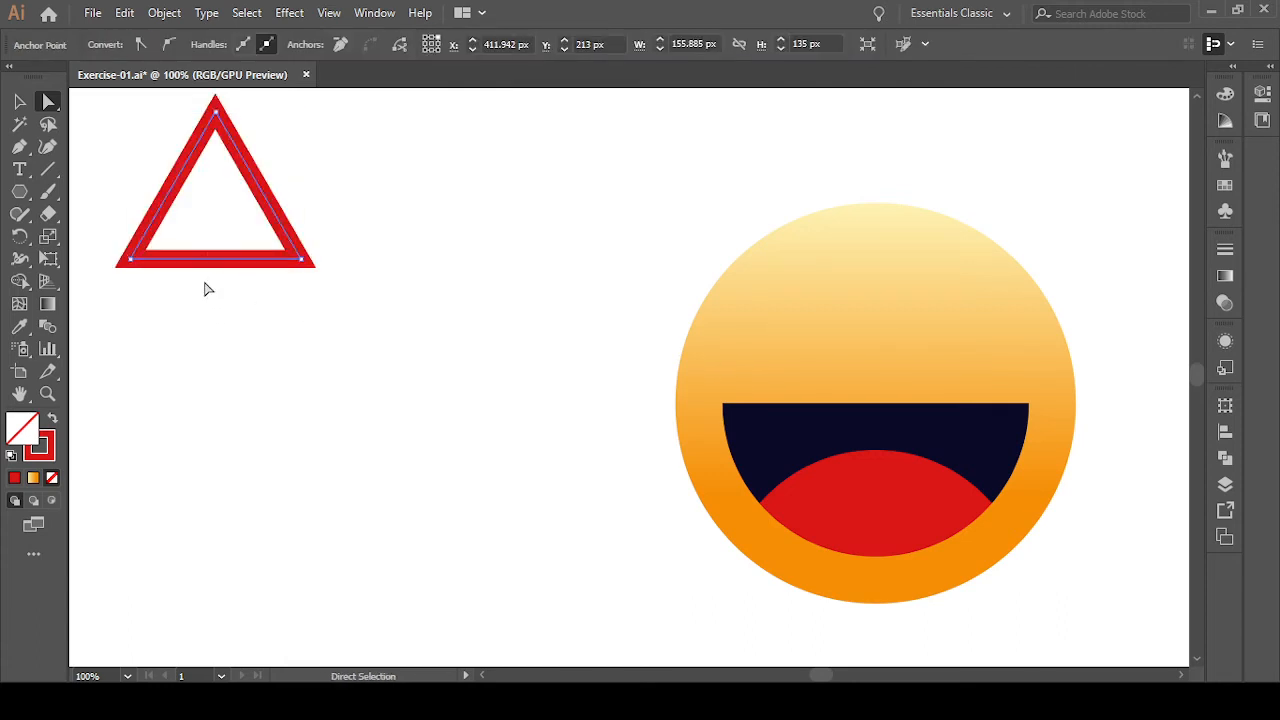
key("Delete")
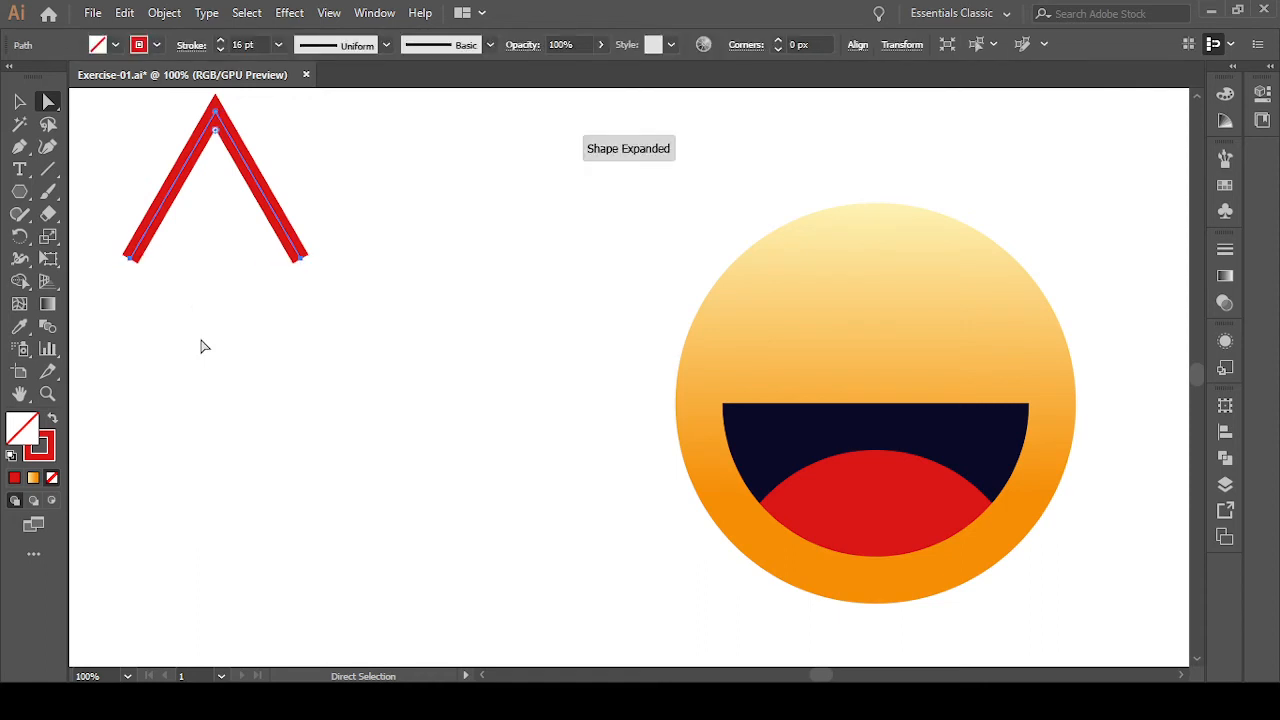
left_click(194, 339)
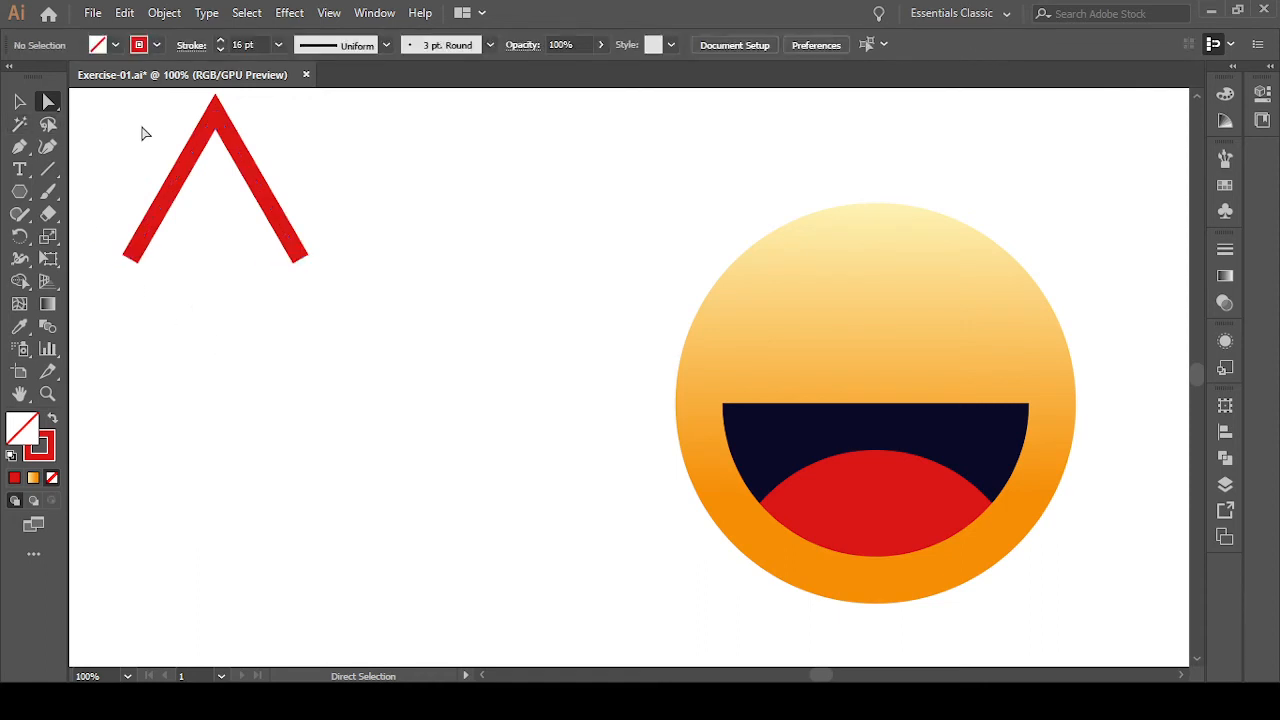
left_click_drag(122, 122, 369, 327)
left_click_drag(294, 220, 400, 336)
key("ctrl+z")
- Rotate the open chevron a quarter turn clockwise to point right, and move it closer to the face
left_click(19, 101)
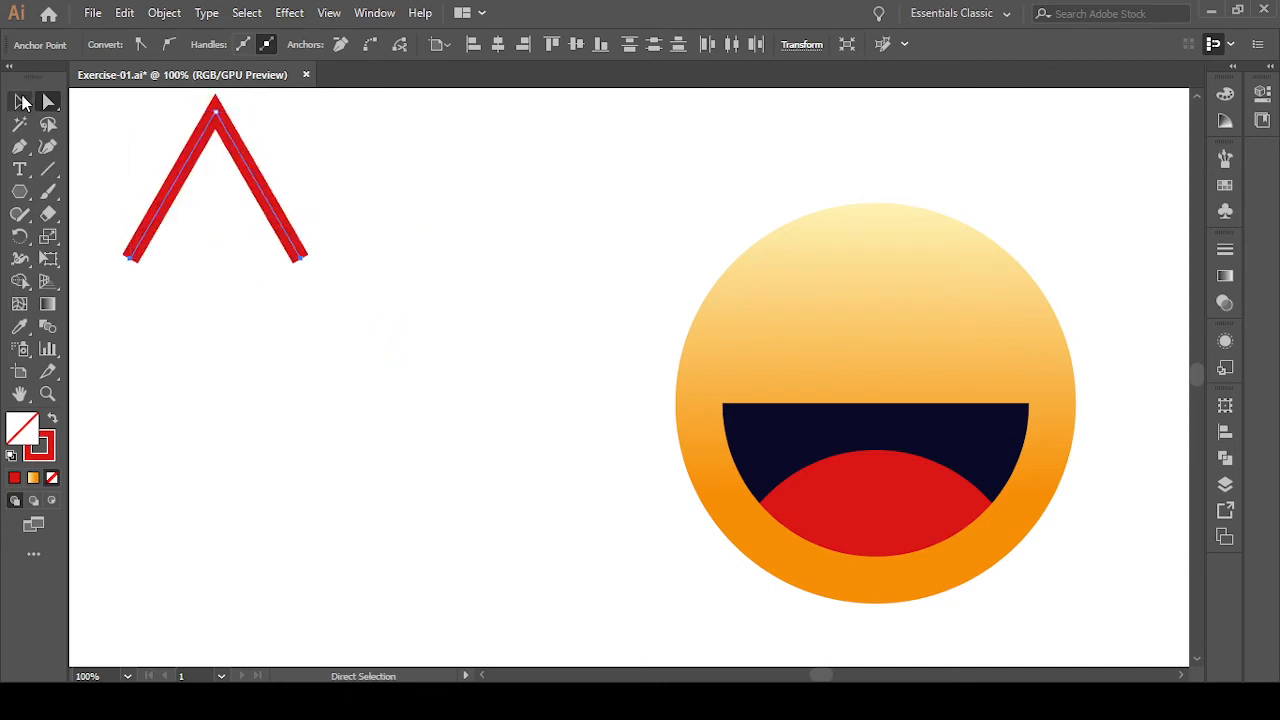
left_click(234, 309)
left_click(244, 170)
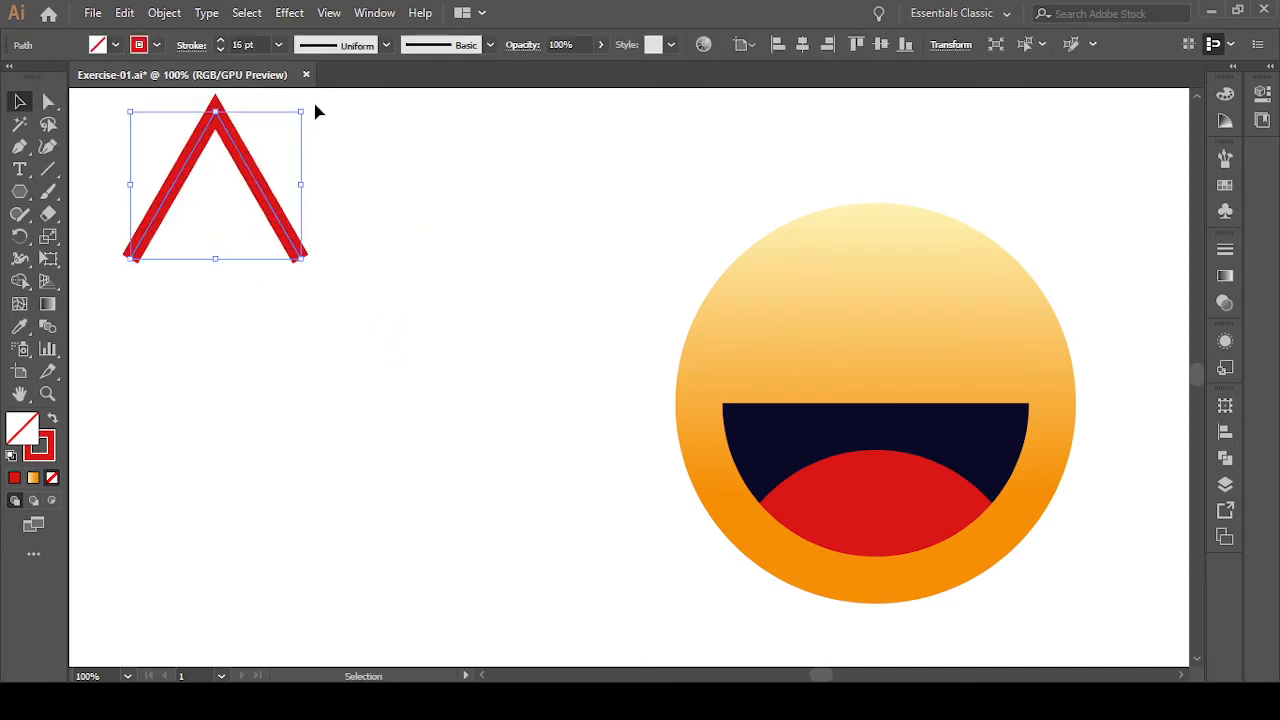
left_click_drag(310, 104, 359, 167)
left_click_drag(342, 231, 304, 254)
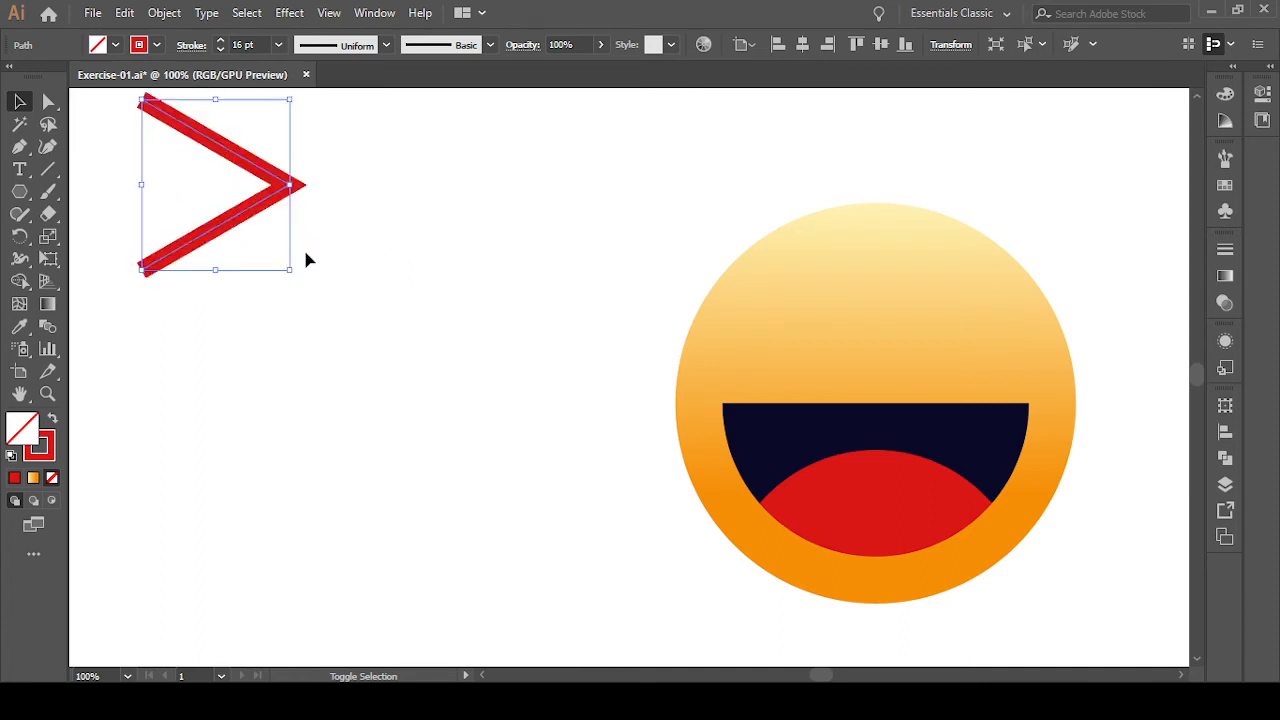
left_click_drag(278, 203, 444, 395)
scroll(457, 343, "down", 2)
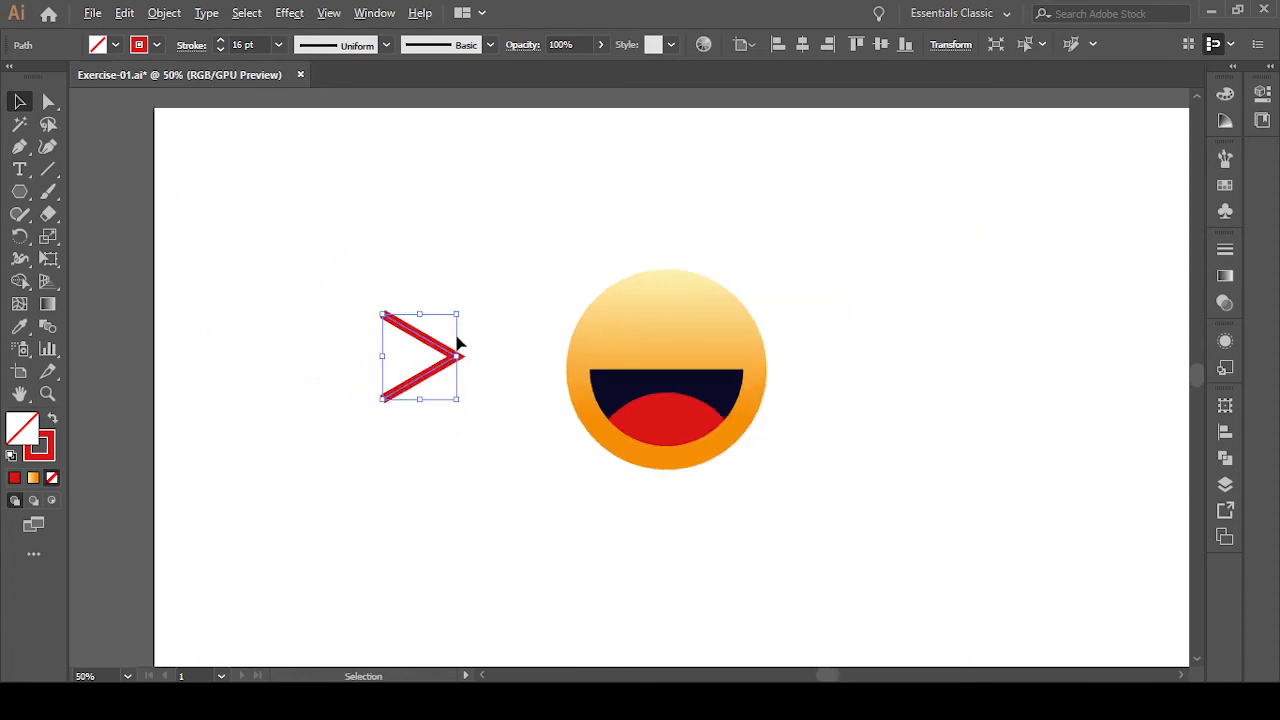
left_click_drag(908, 427, 805, 427)
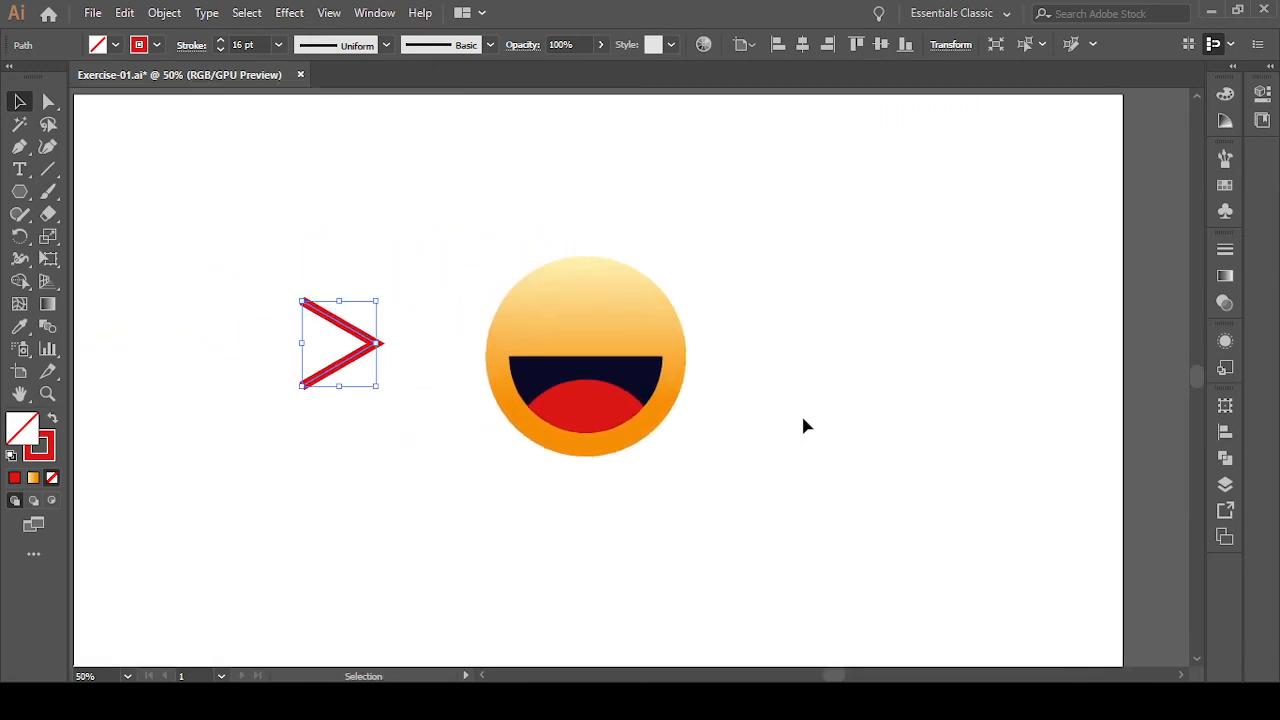
- Change the chevron's stroke colour from the swatches to black
left_click(345, 435)
left_click_drag(254, 277, 440, 469)
left_click(157, 45)
left_click(51, 77)
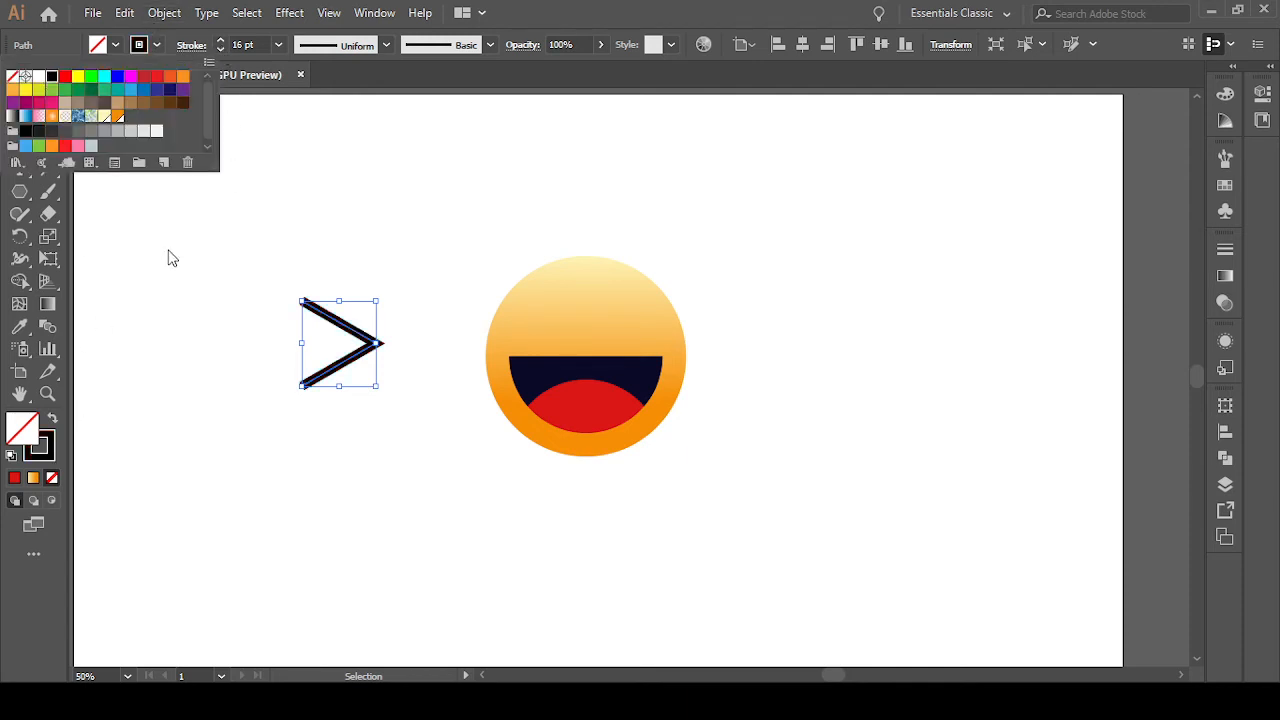
left_click(166, 254)
left_click(200, 276)
left_click_drag(441, 474, 441, 475)
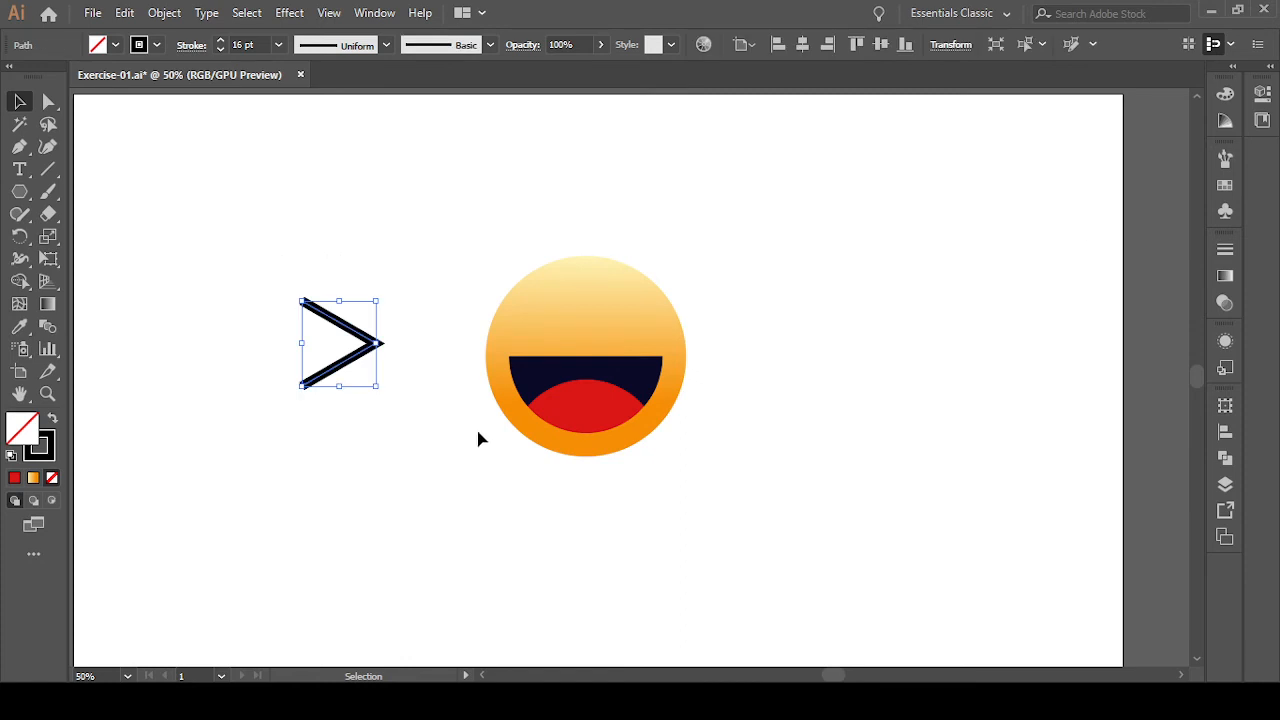
- Give the chevron's stroke round caps and a round join corner
left_click(1226, 250)
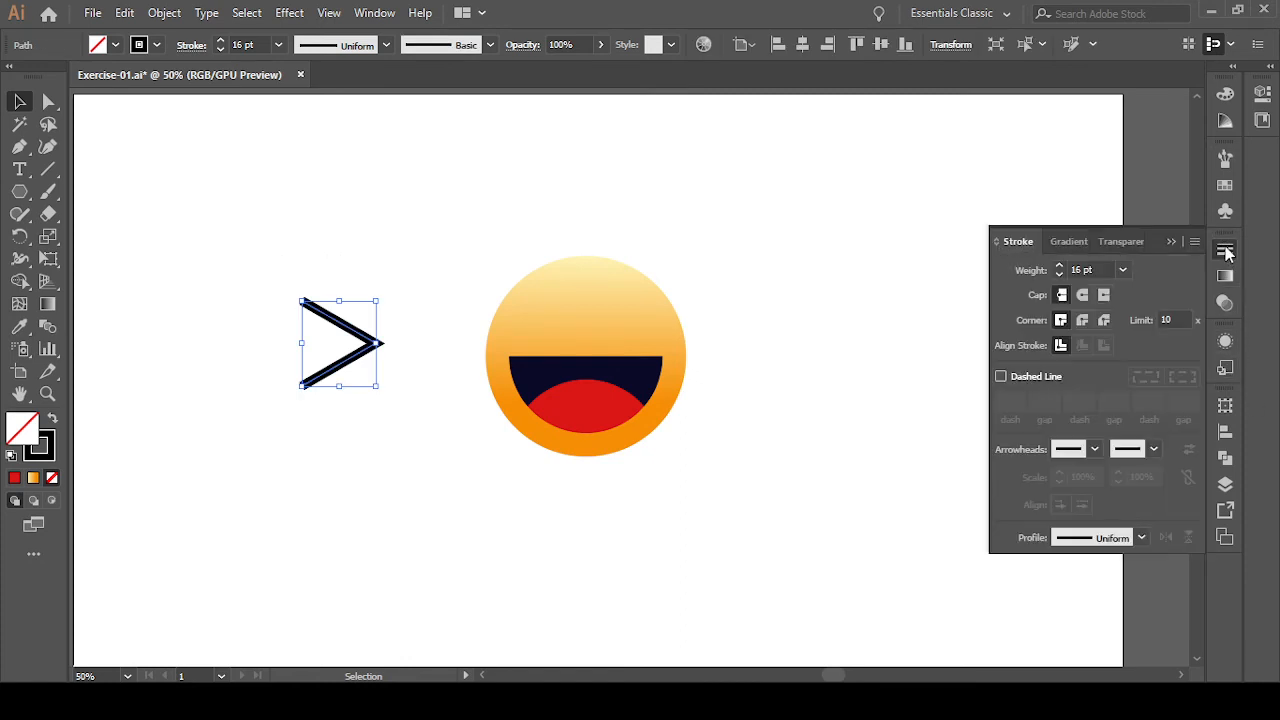
left_click(1085, 295)
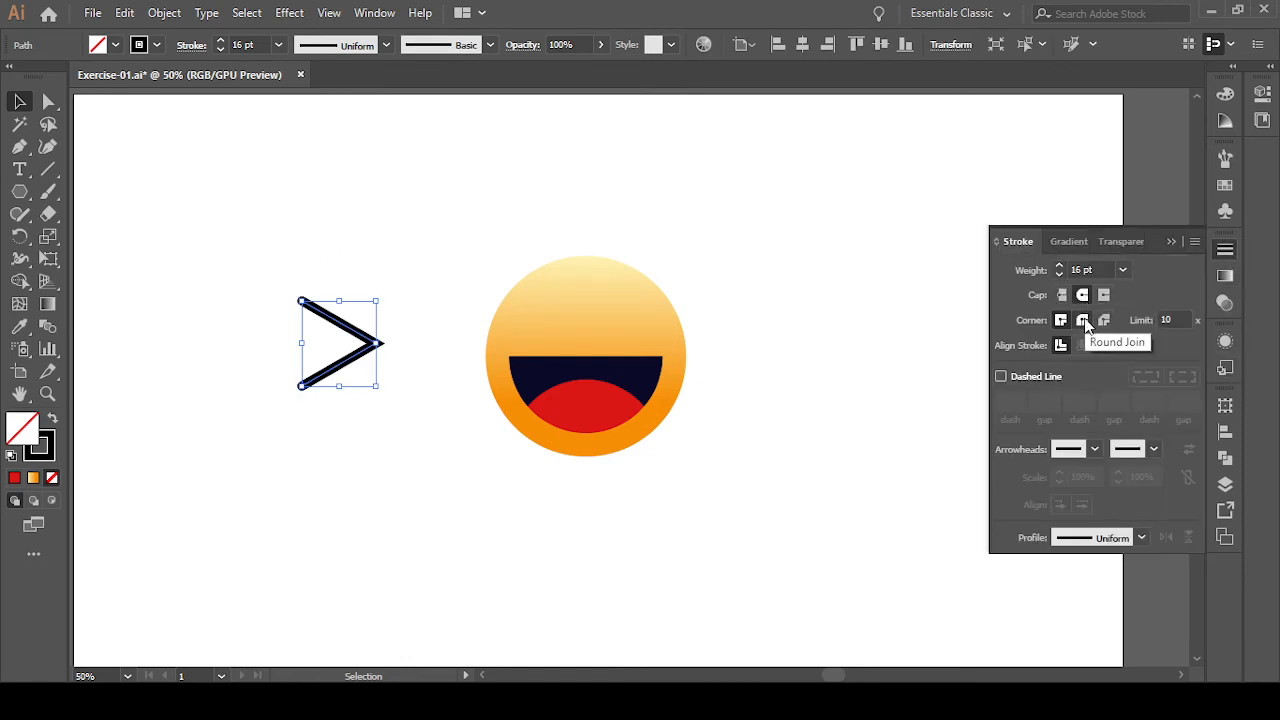
left_click(1085, 322)
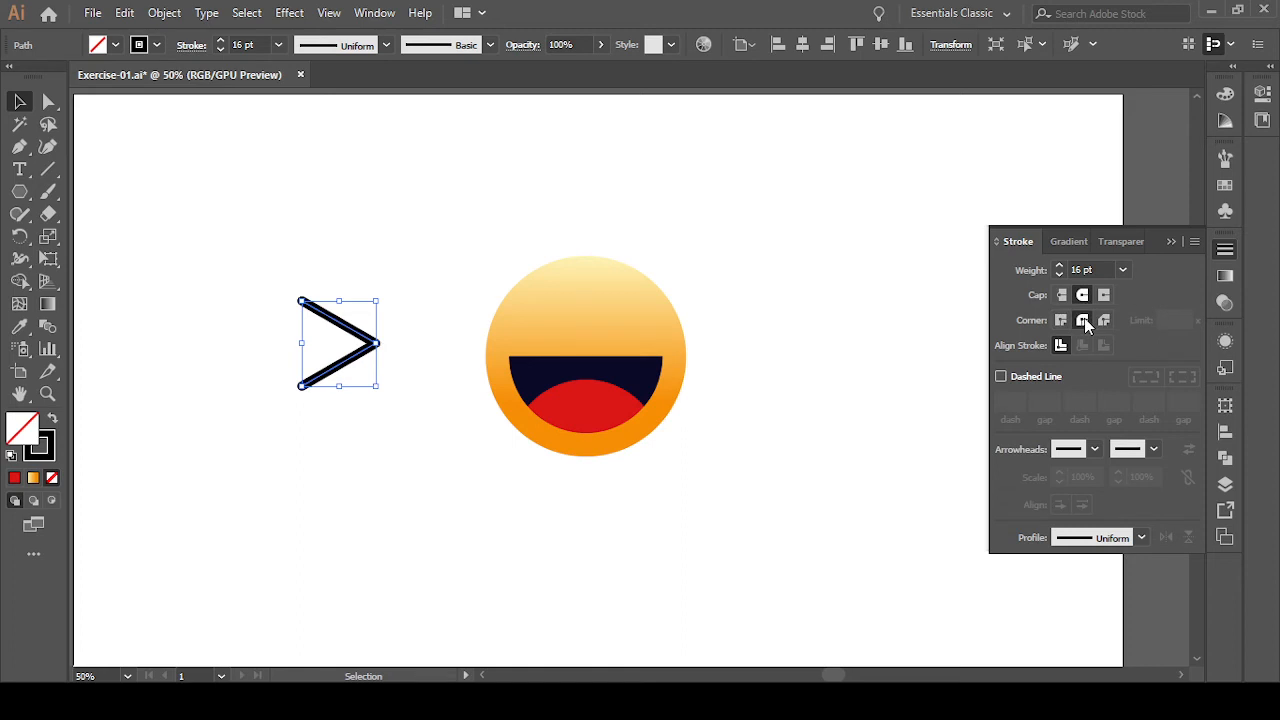
left_click(819, 483)
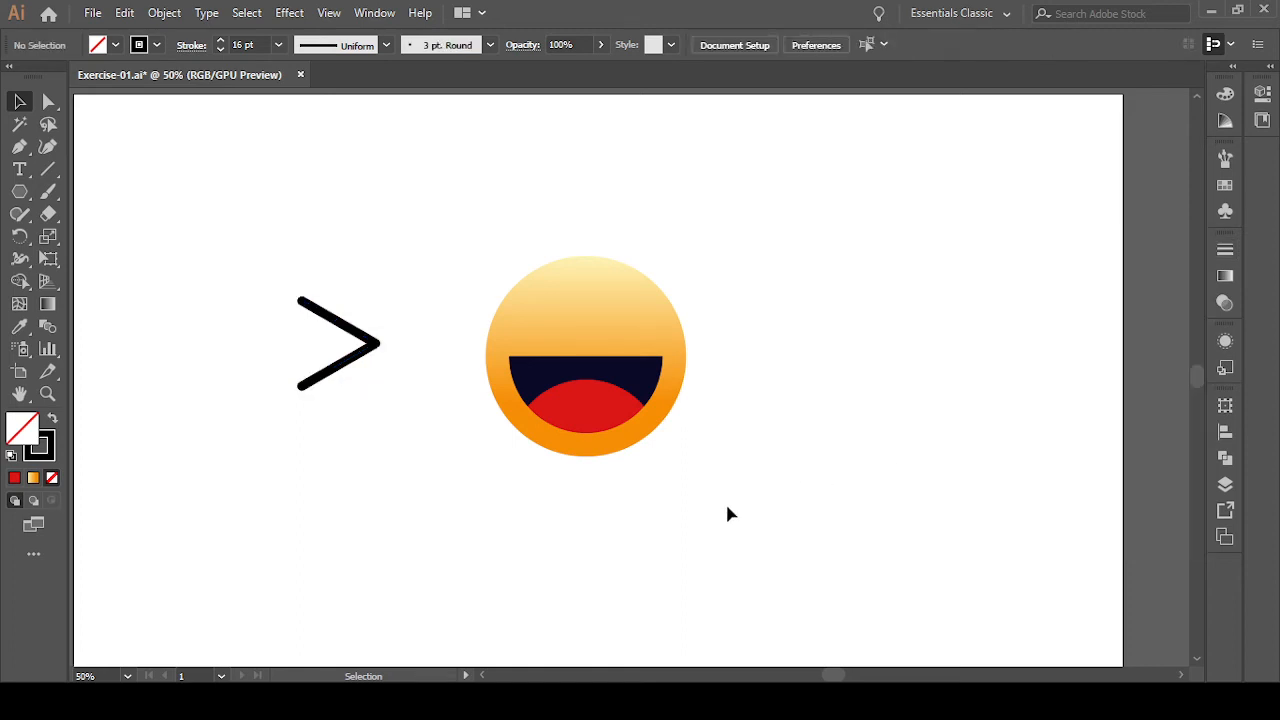
- Scale the chevron down proportionally around its centre to slightly more than half its size
left_click_drag(231, 260, 395, 429)
mouse_move(374, 387)
left_mouse_down()
mouse_move(385, 408)
mouse_move(362, 368)
left_mouse_up()
left_click(271, 285)
left_click(411, 438)
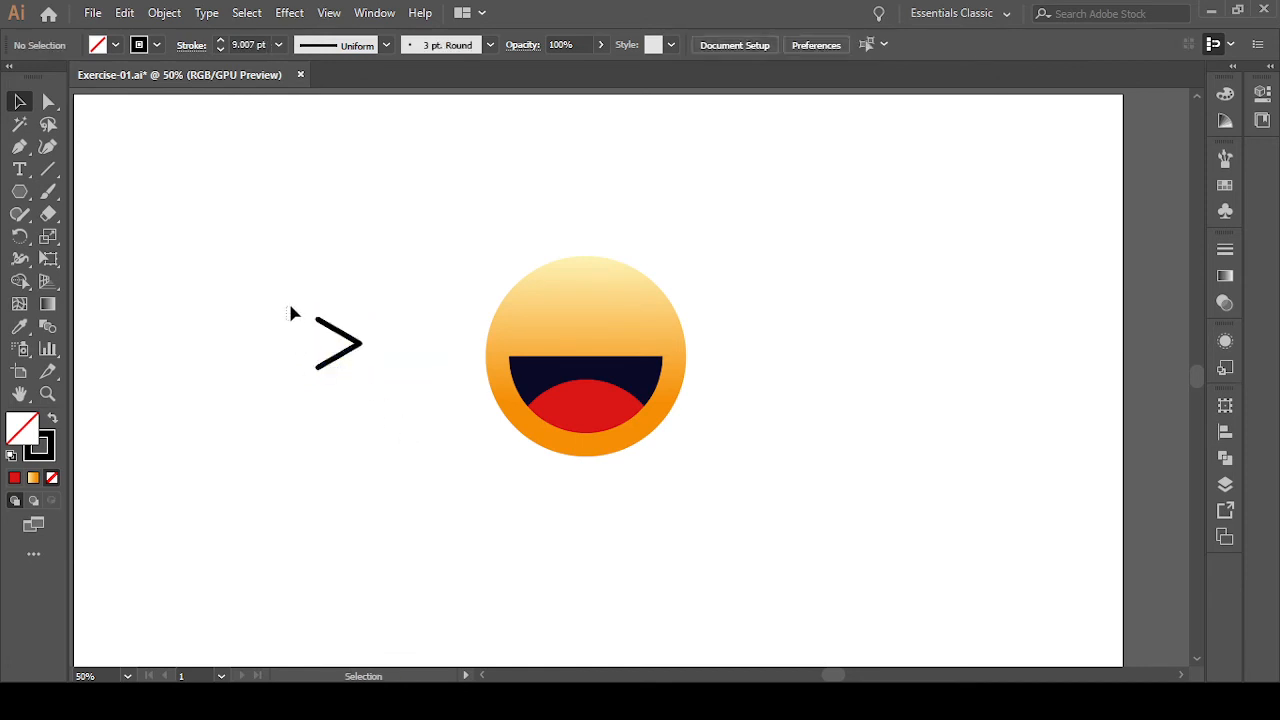
- Set the stroke weight of the scaled-down chevron to 14 pt
left_click_drag(291, 313, 386, 409)
left_click(221, 40)
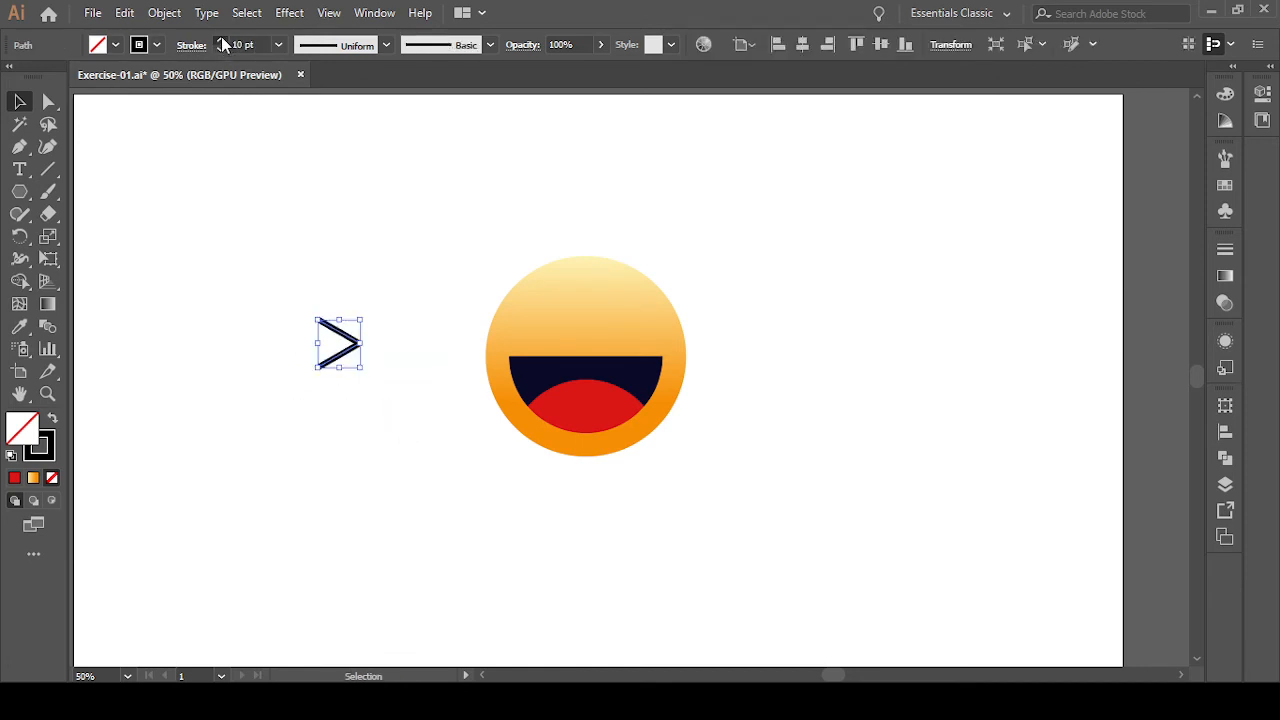
left_click(221, 39)
left_click(221, 39)
left_click(221, 39)
left_click(221, 39)
left_click(221, 39)
left_click(219, 50)
left_click(245, 267)
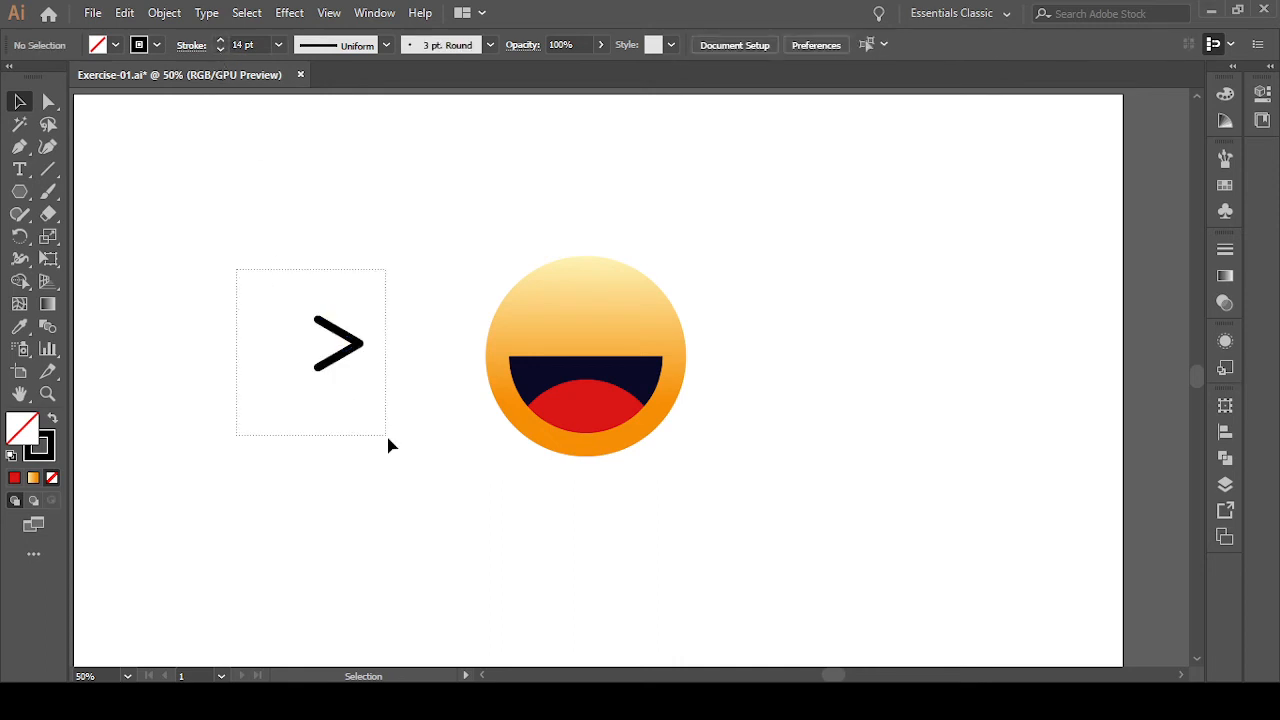
- Move the chevron onto the face's left side above the mouth as an eye, and scale it down slightly
left_click_drag(390, 445, 388, 441)
left_click_drag(362, 352, 548, 350)
left_click(474, 343)
left_click(551, 340)
left_click(331, 340)
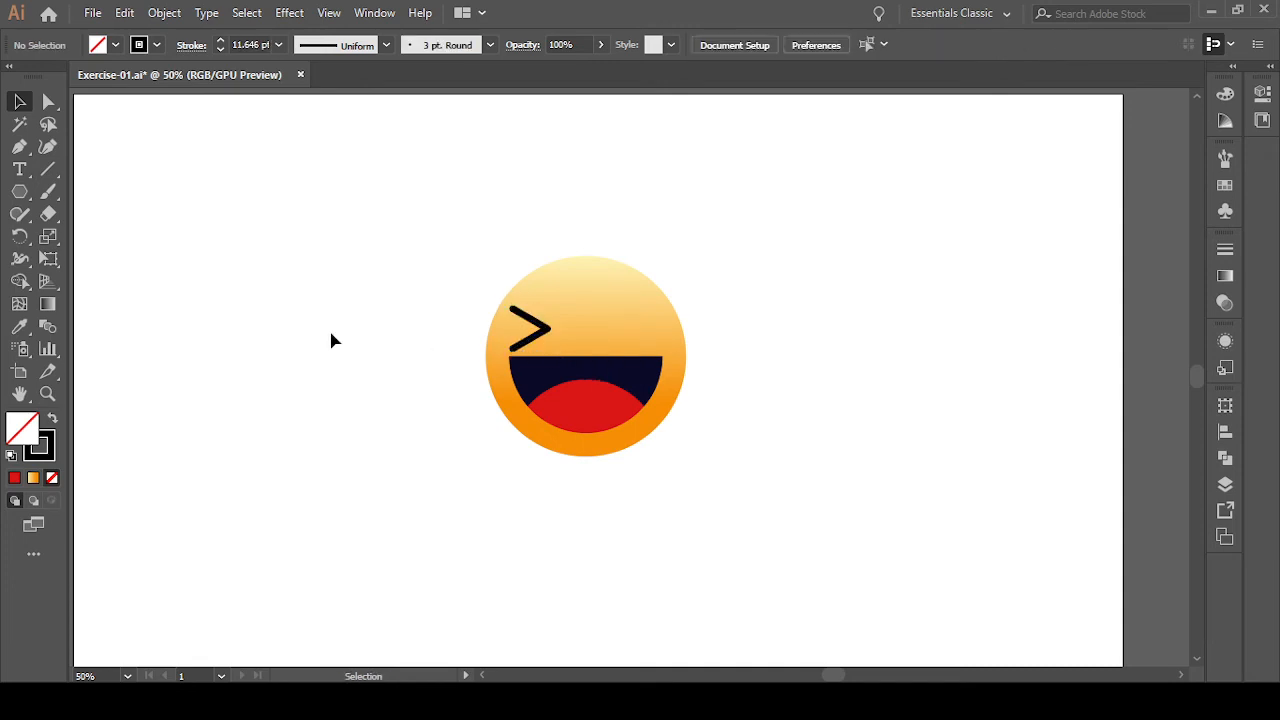
- Try reflecting the eye chevron across the vertical axis without copying it, and undo the reflection
left_click(546, 335)
right_click(546, 335)
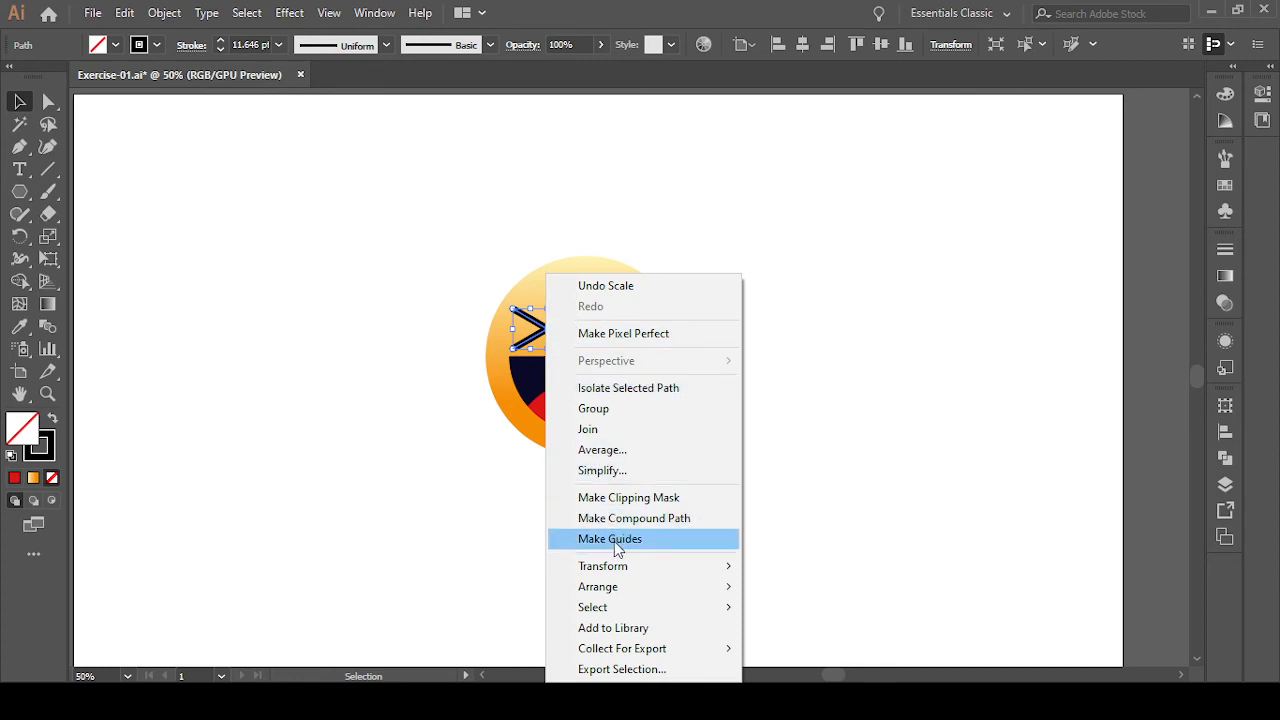
mouse_move(670, 572)
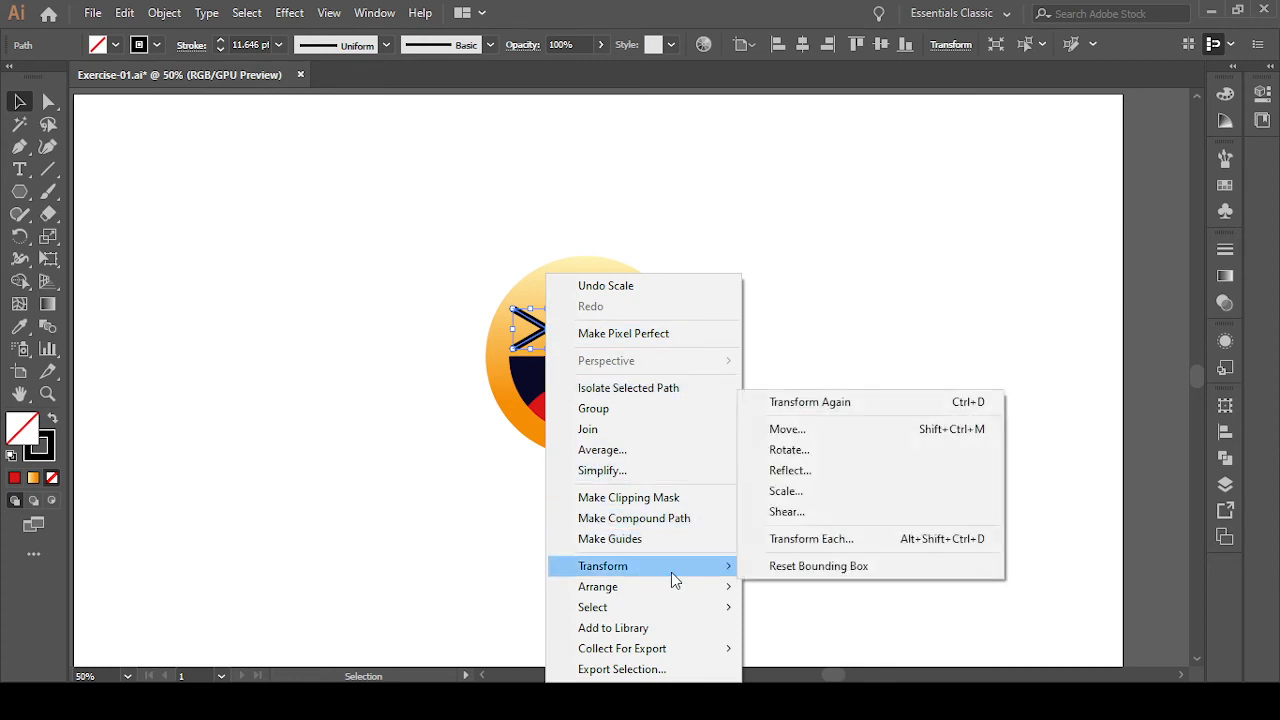
left_click(805, 476)
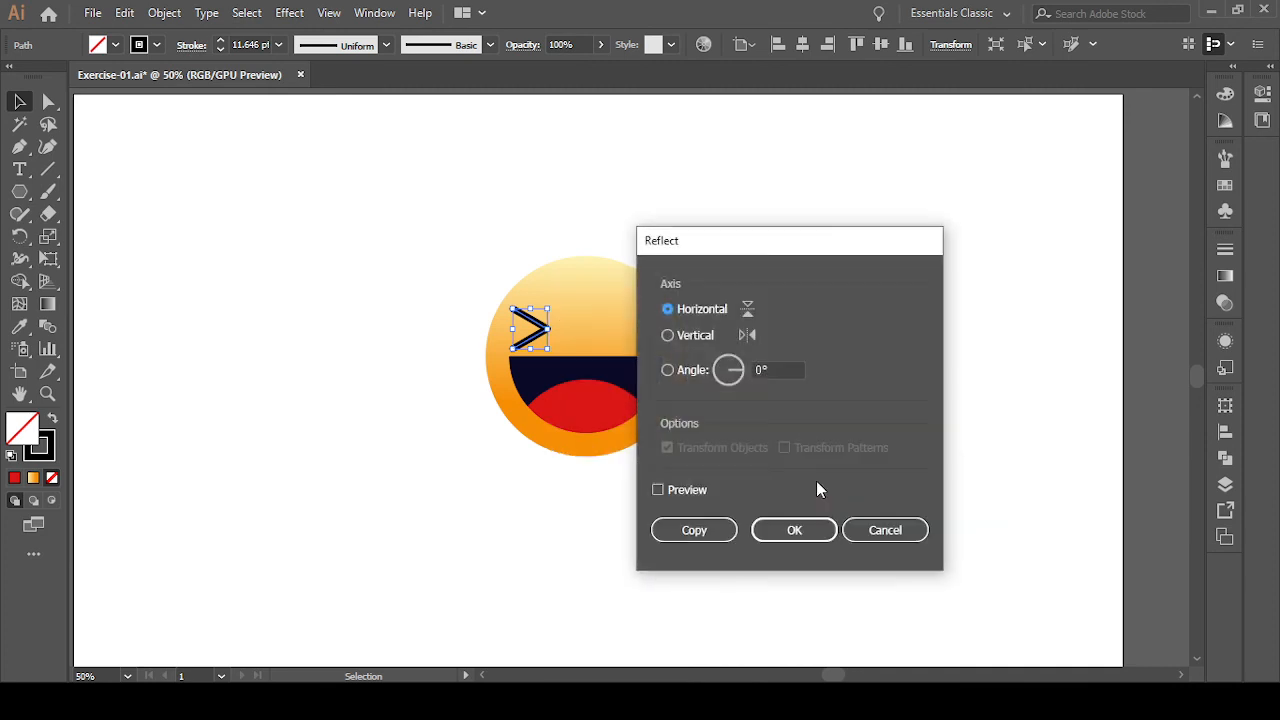
left_click_drag(768, 252, 874, 248)
left_click(811, 336)
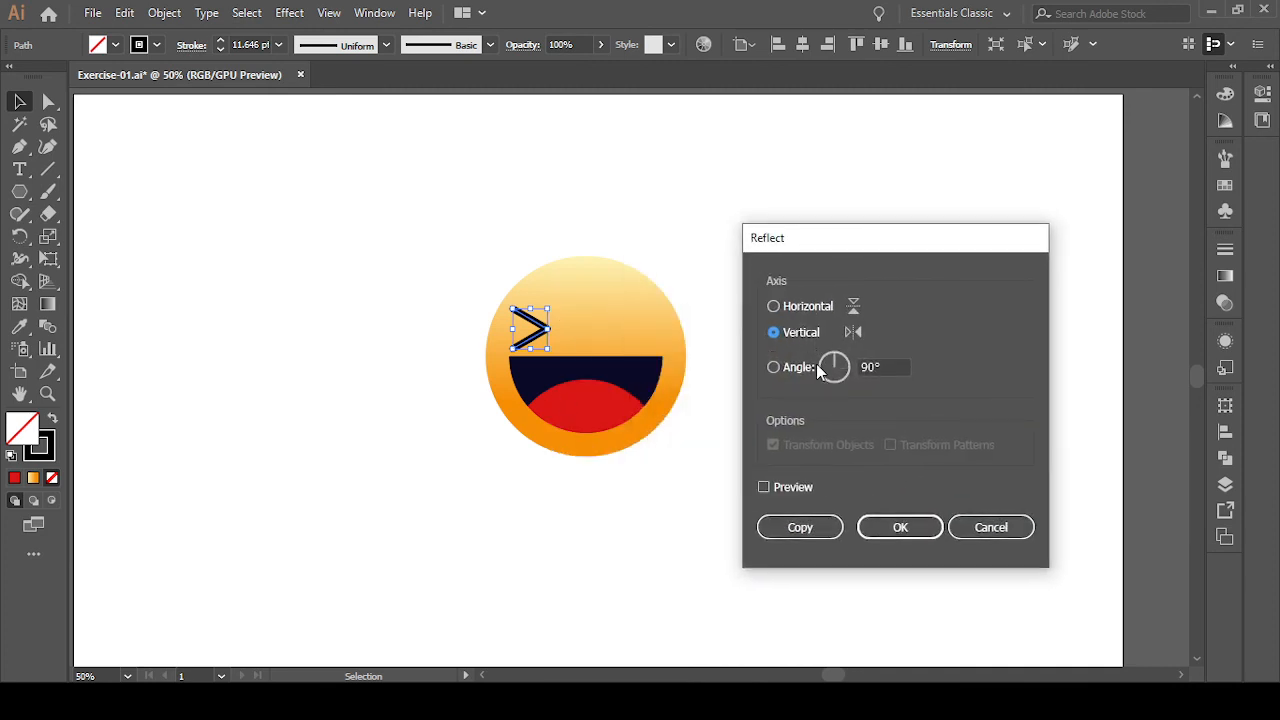
left_click(903, 530)
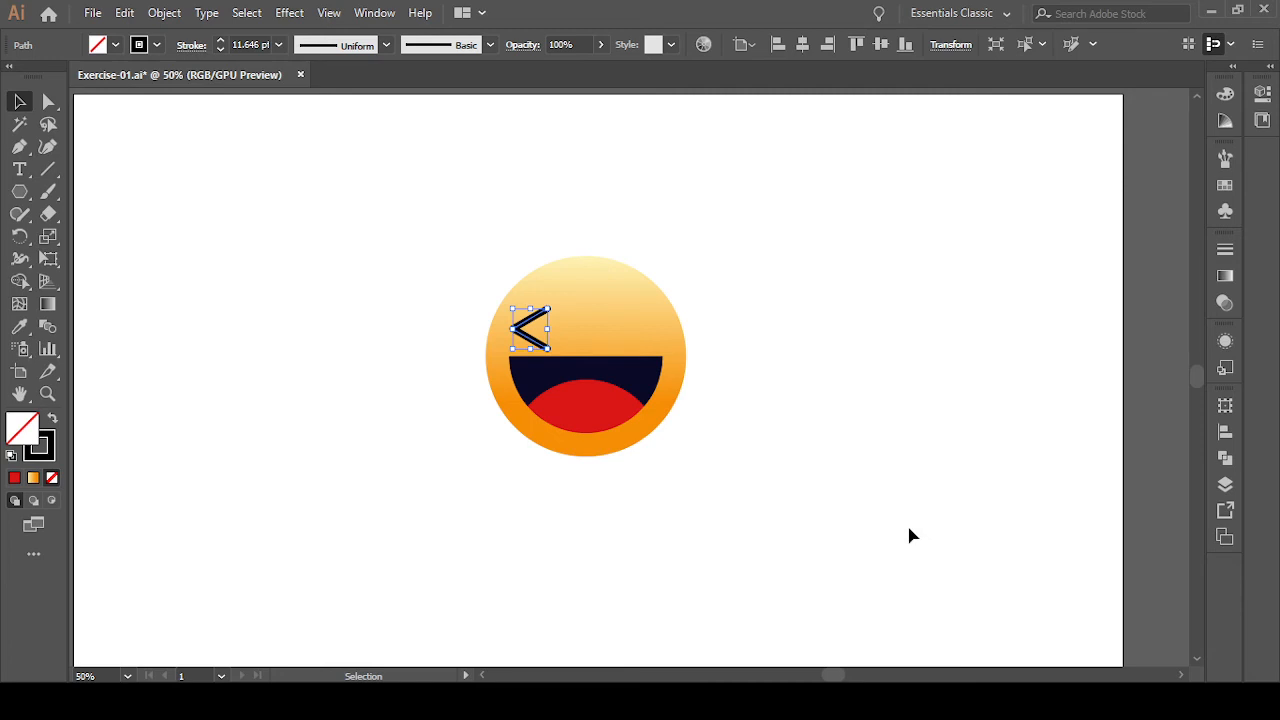
key("ctrl+z")
- Create a reflected copy of the eye chevron across the vertical axis, and place a duplicate of it on the face's right side
right_click(540, 335)
mouse_move(717, 571)
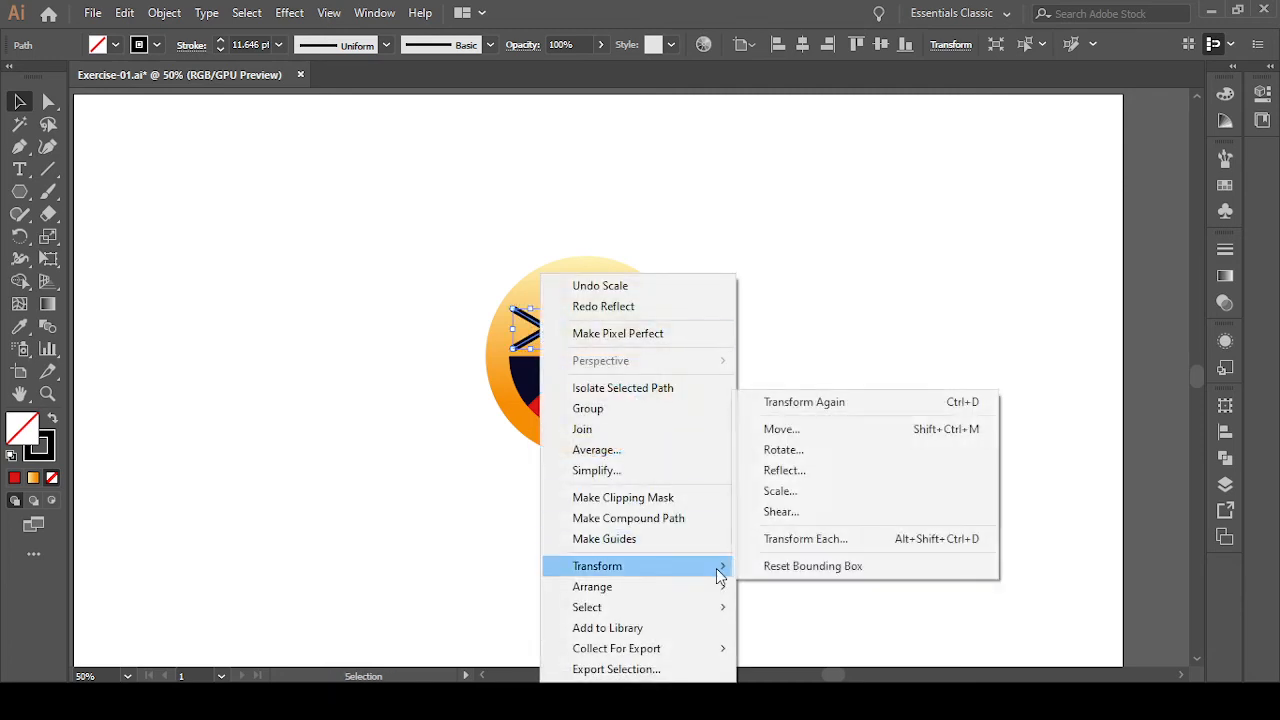
left_click(780, 470)
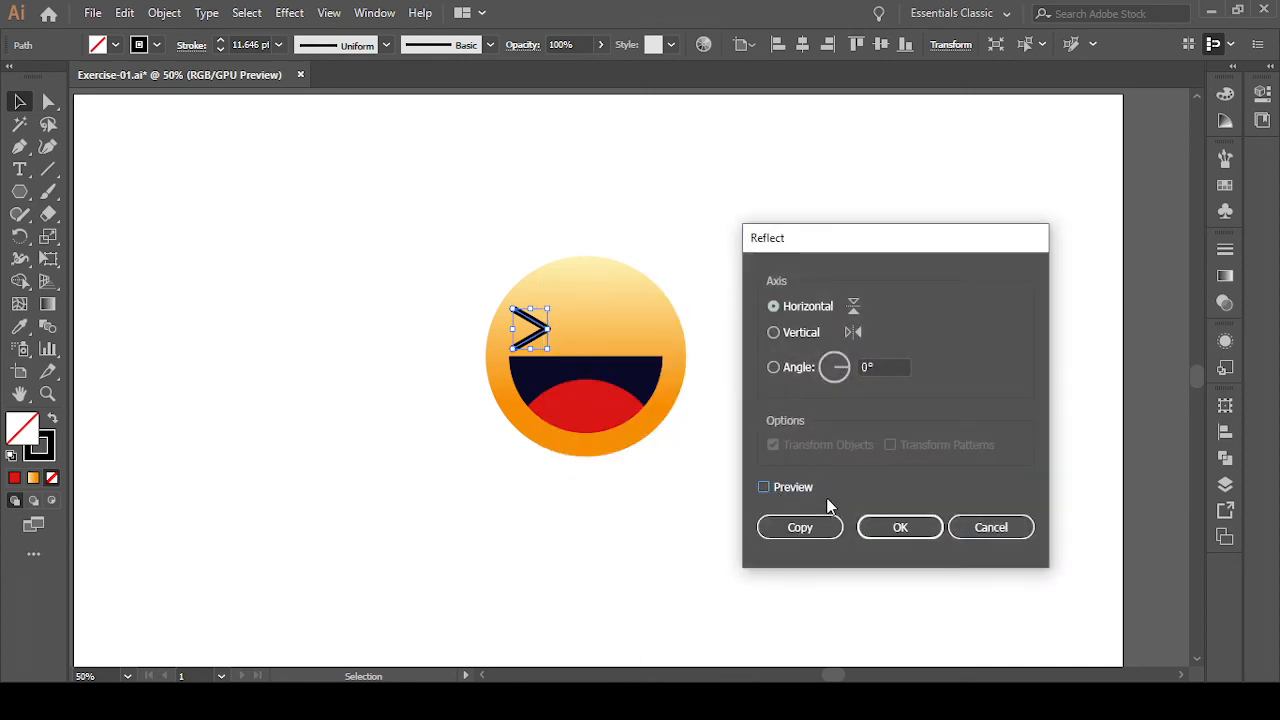
left_click(801, 334)
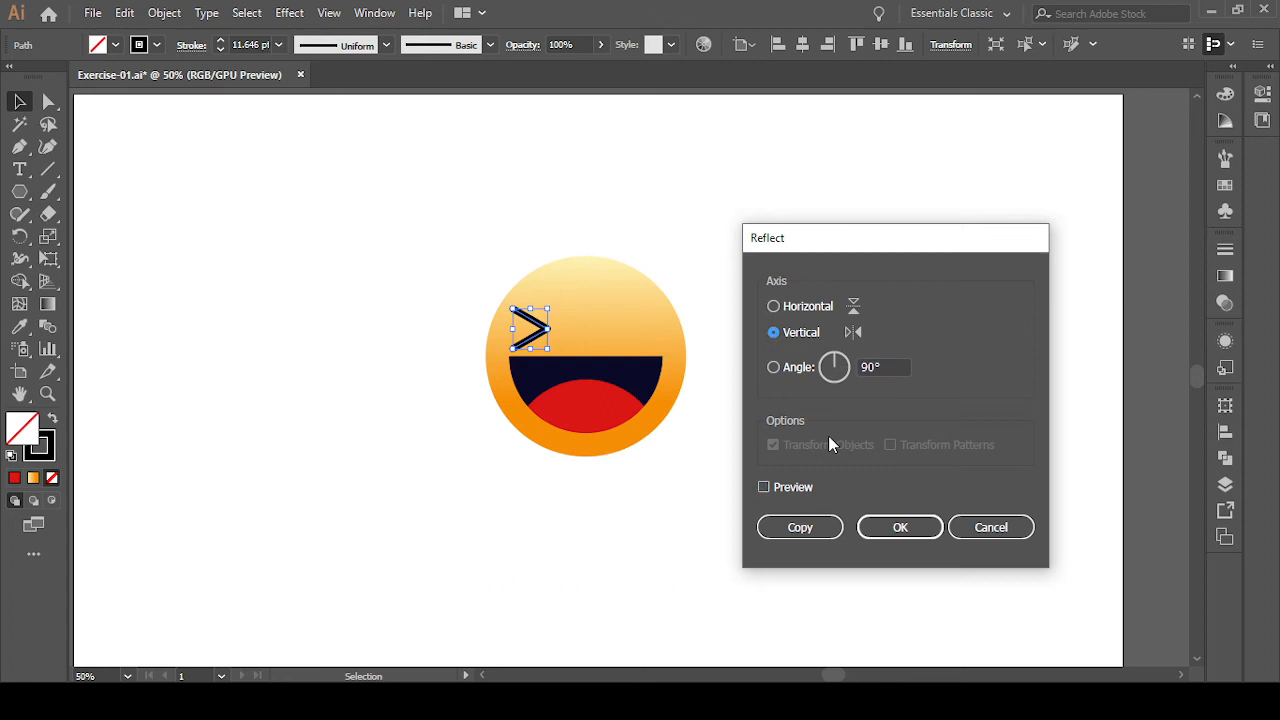
left_click(800, 527)
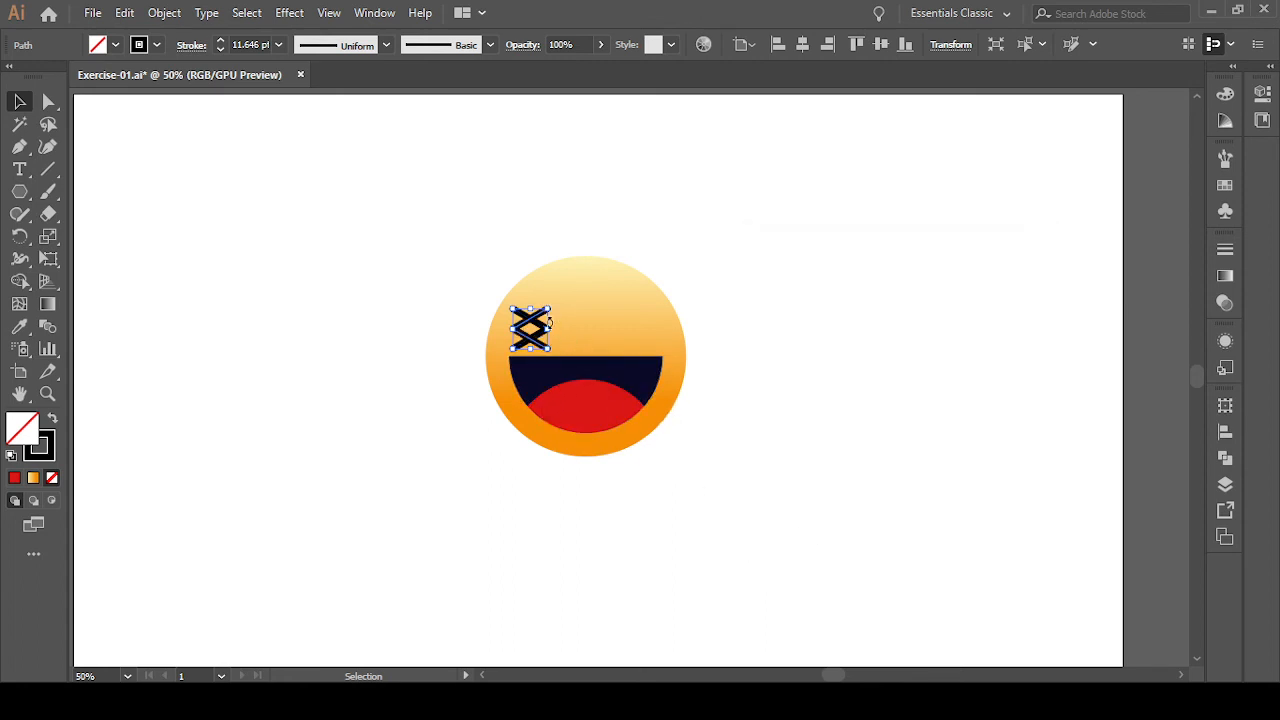
left_click_drag(550, 323, 652, 327)
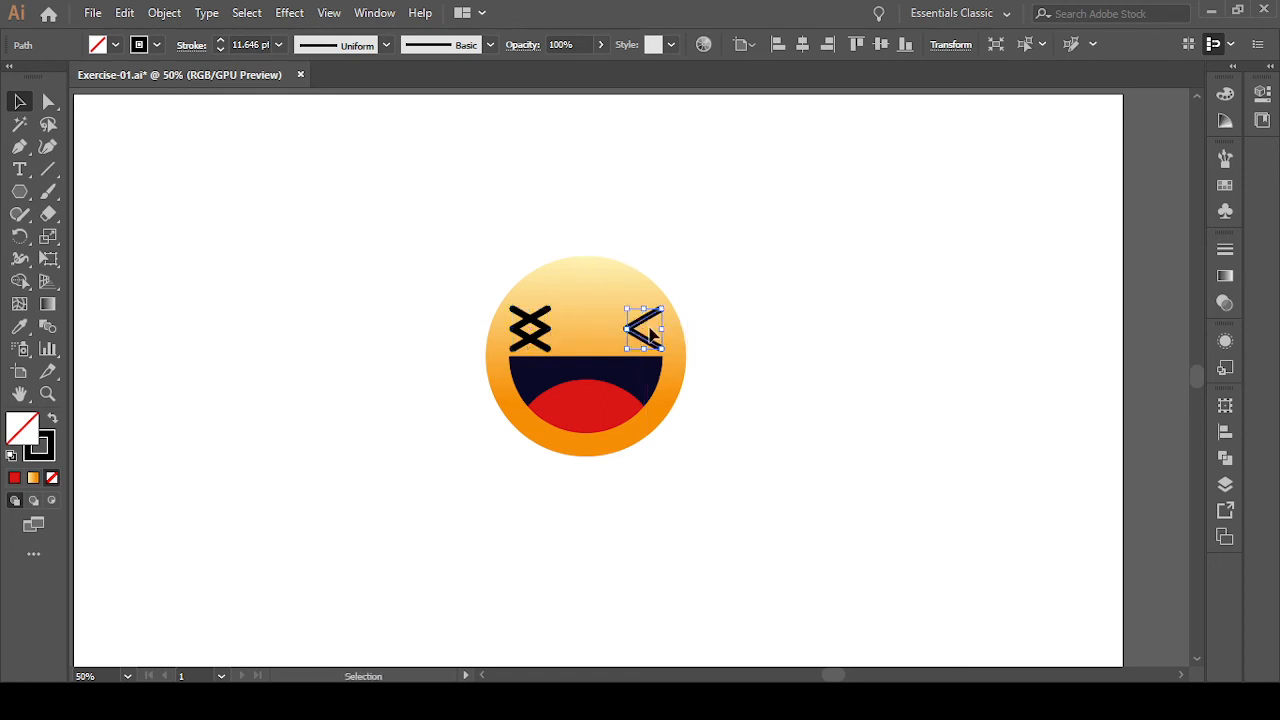
- Delete the leftover mirrored chevron that overlaps the left eye
left_click(833, 388)
left_click(548, 318)
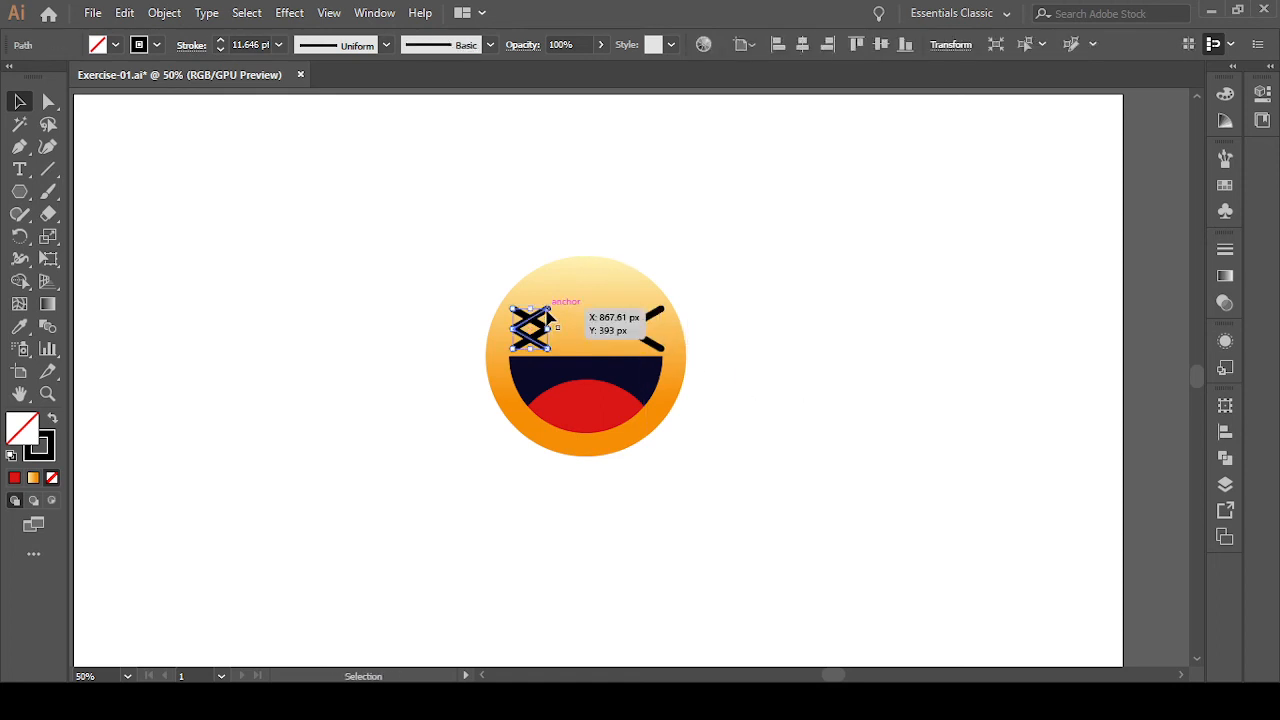
left_click_drag(548, 318, 548, 320)
key("ctrl+shift+a")
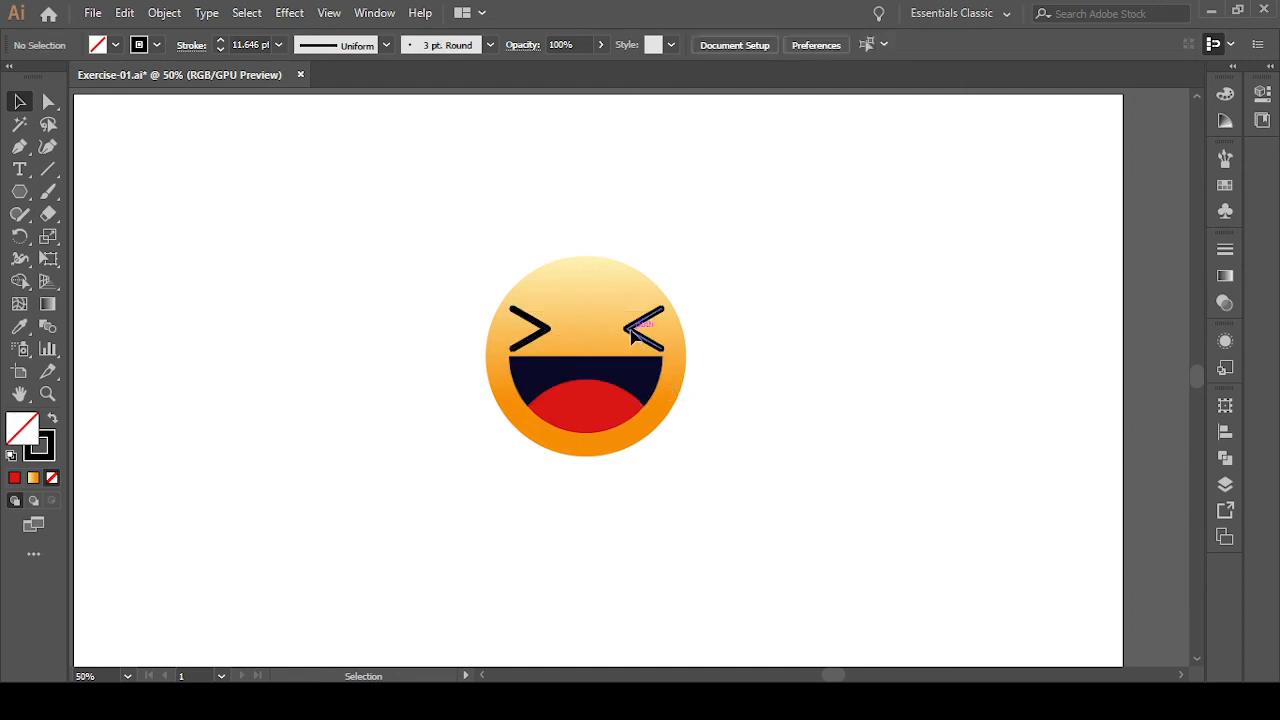
- Fine-tune the spacing of the eyes by moving the left eye 6 px outward, keeping it level with the right eye
left_click_drag(631, 335, 638, 333)
left_click(828, 400)
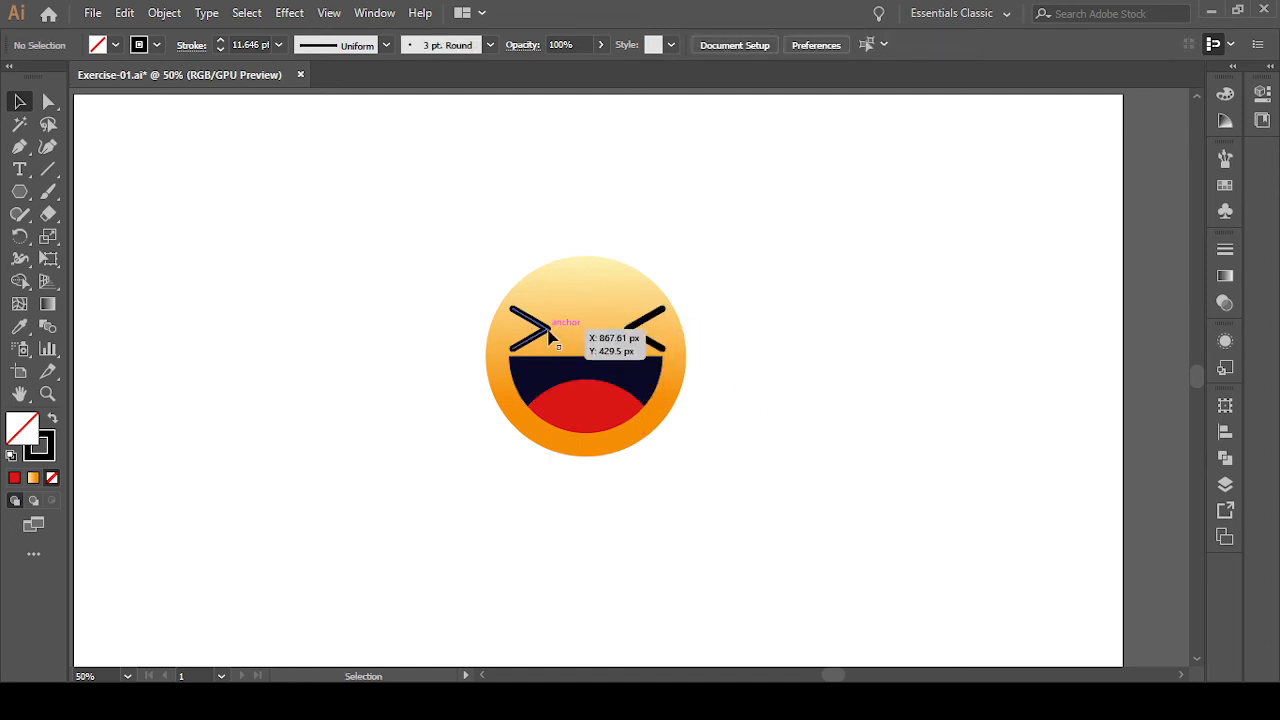
left_click_drag(548, 338, 543, 335)
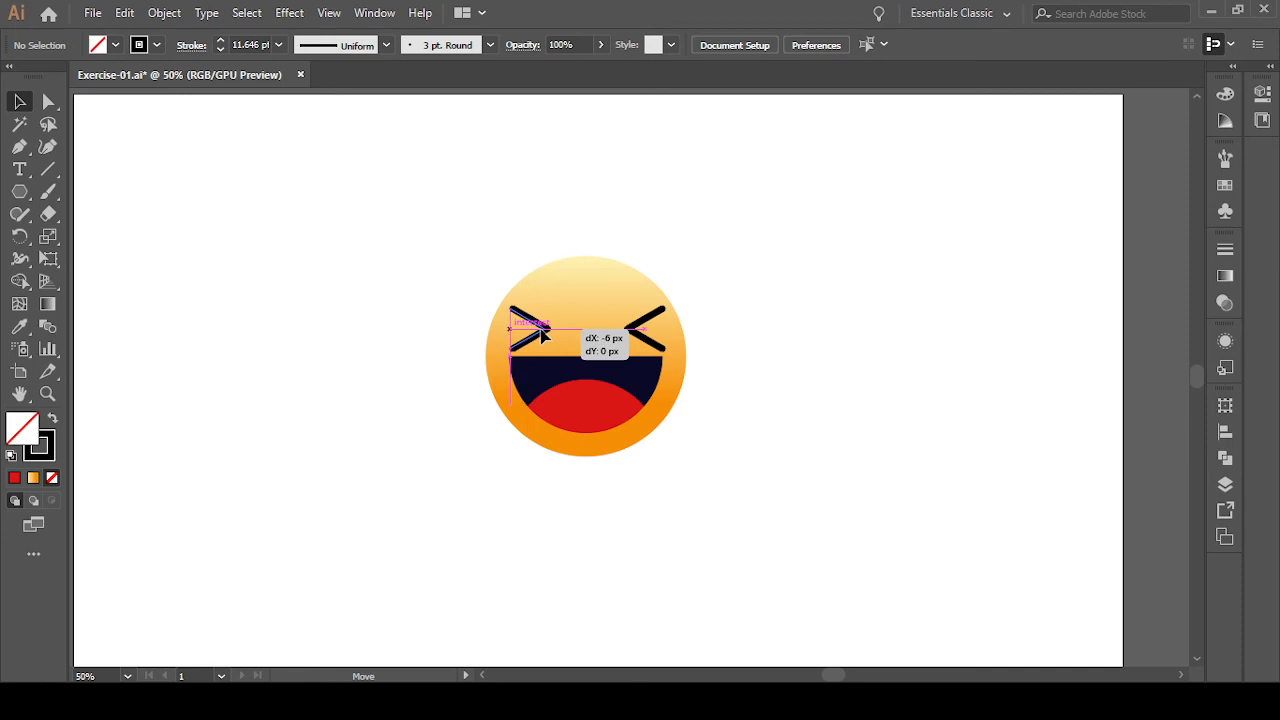
left_click_drag(541, 331, 541, 332)
left_click(766, 366)
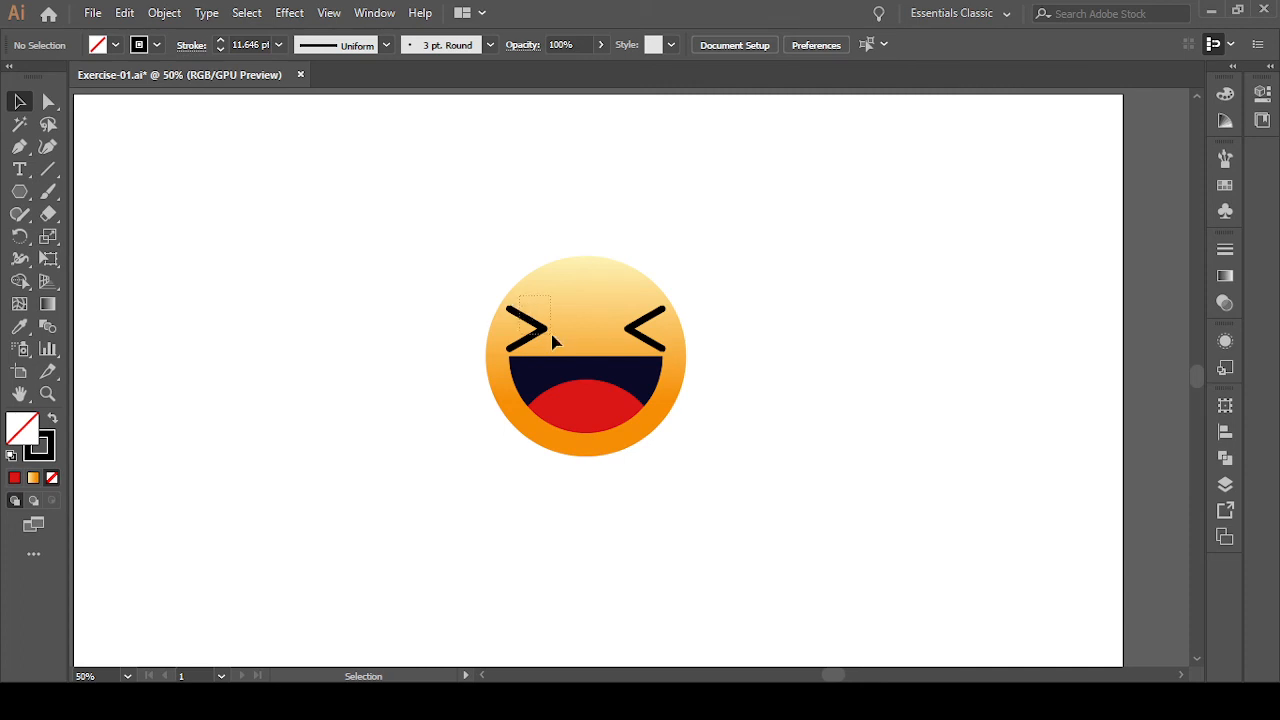
left_click(549, 335)
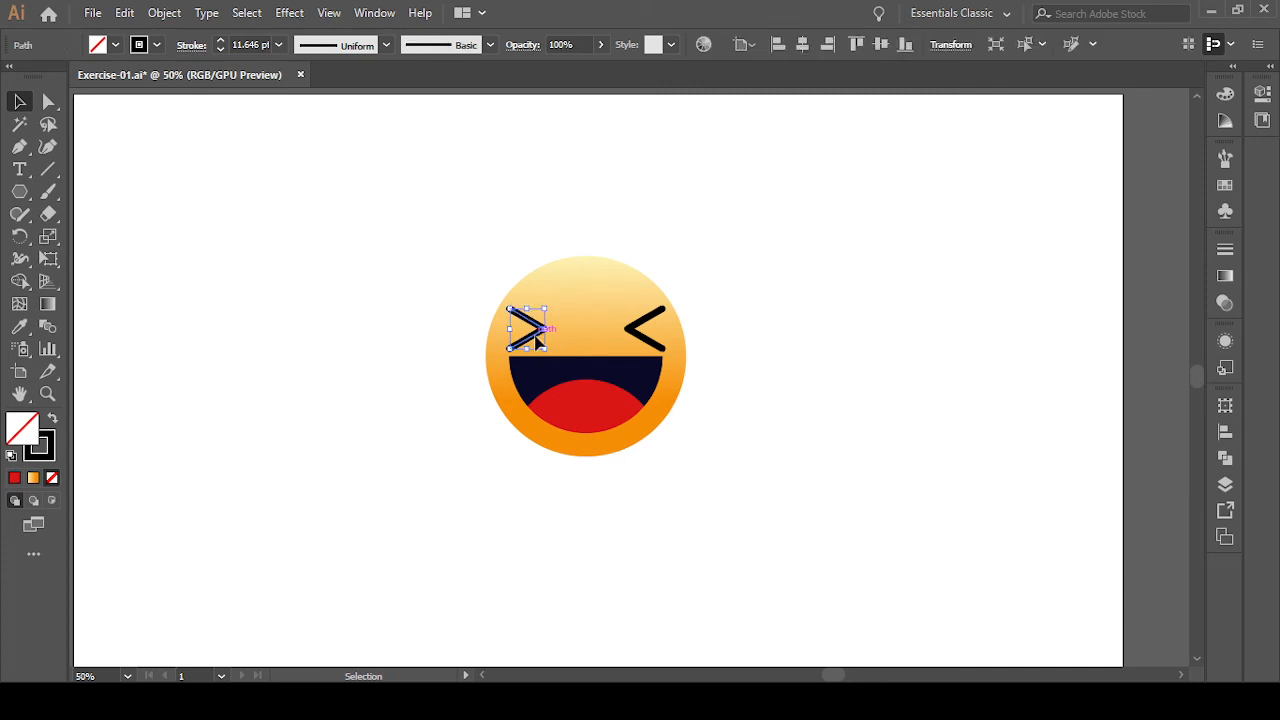
- Try moving both eye chevrons closer together, and shift them back outward toward the edges of the face
left_click_drag(535, 342, 540, 342)
left_click_drag(628, 336, 614, 336)
left_click(849, 374)
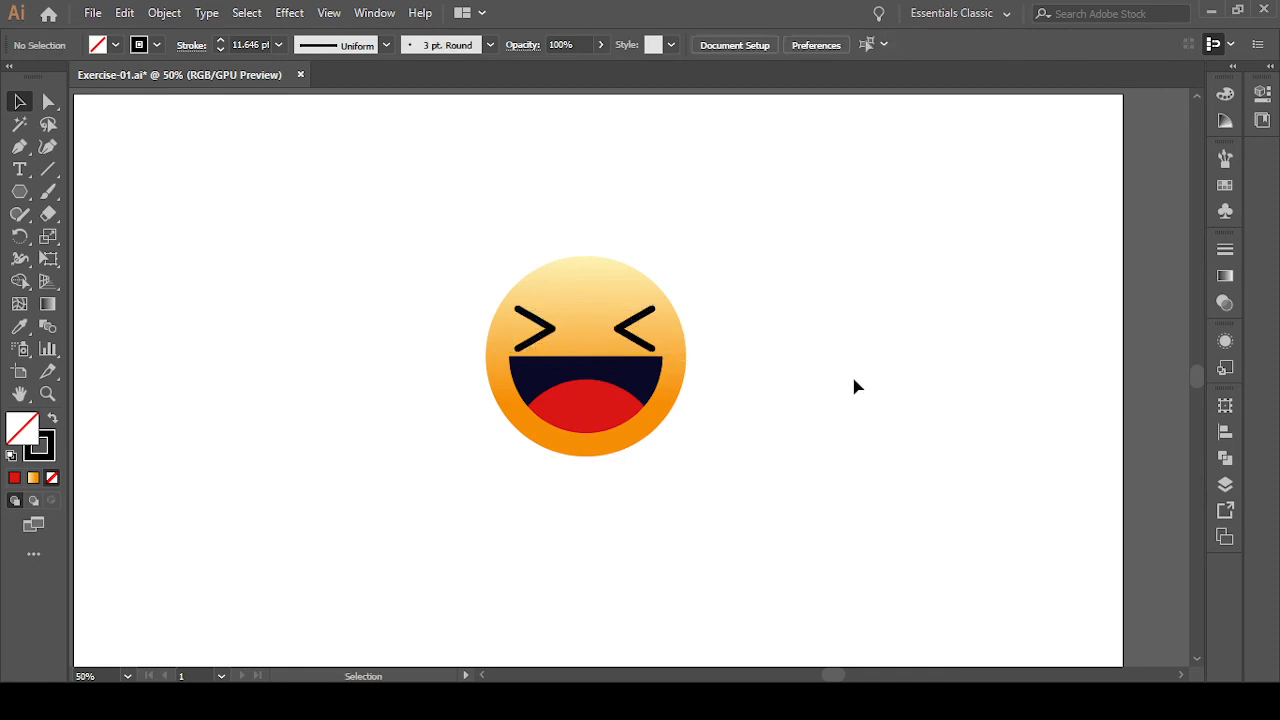
left_click_drag(617, 333, 626, 333)
left_click_drag(537, 333, 530, 333)
left_click(840, 430)
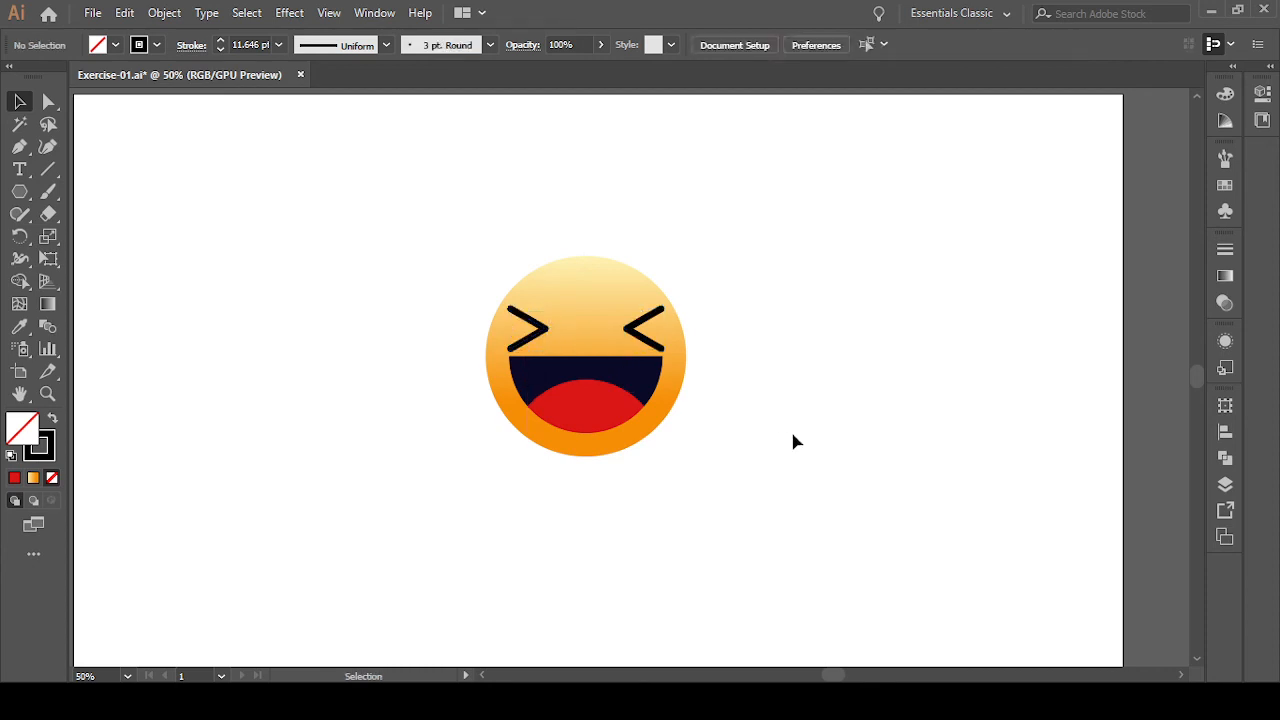
- Nudge the left eye chevron slightly inward toward the face's centre, keeping its height
left_click(540, 333)
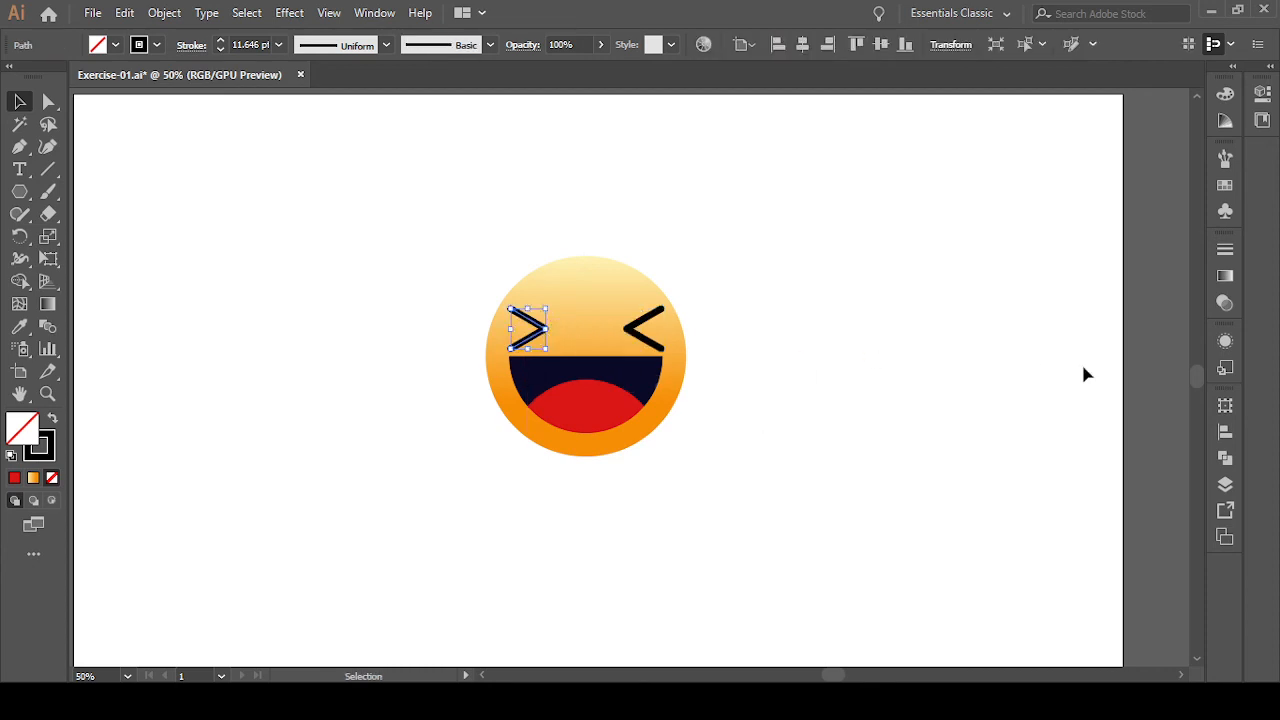
key("Right")
key("Right")
key("Right")
key("Right")
key("Right")
key("Right")
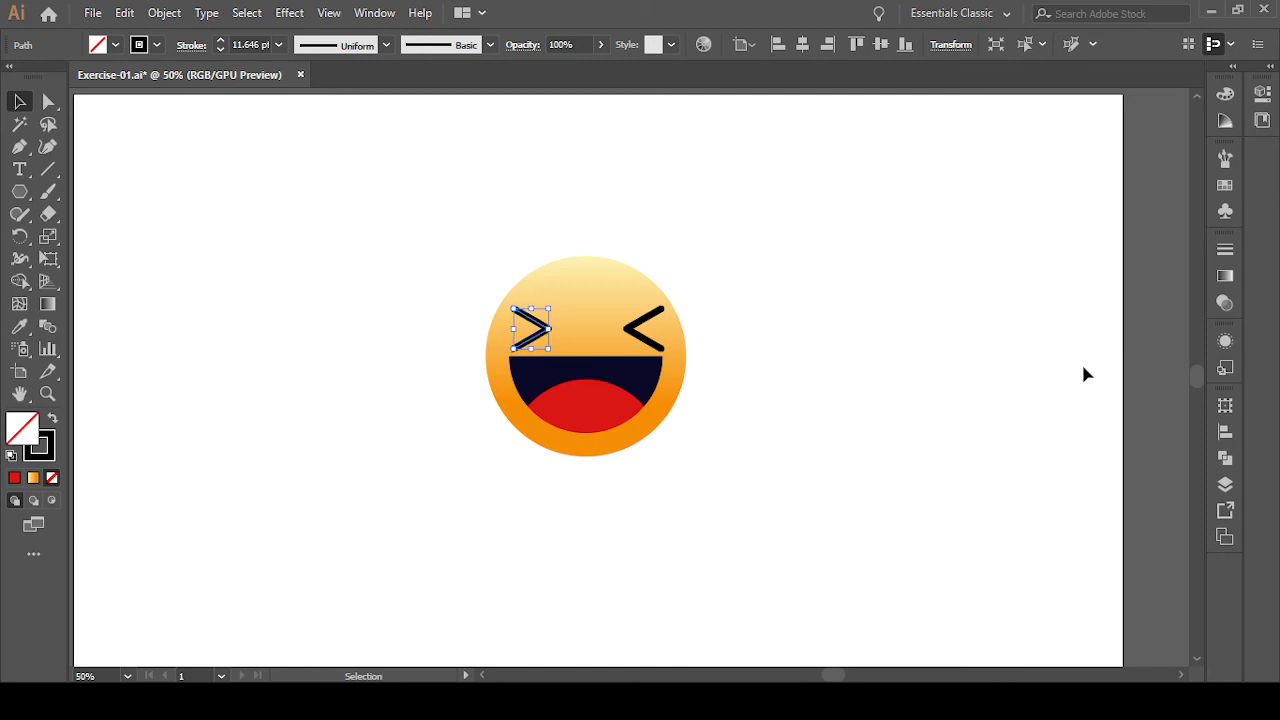
- Nudge the right eye chevron slightly inward to match the left eye's spacing, and clear the selection
left_click(644, 334)
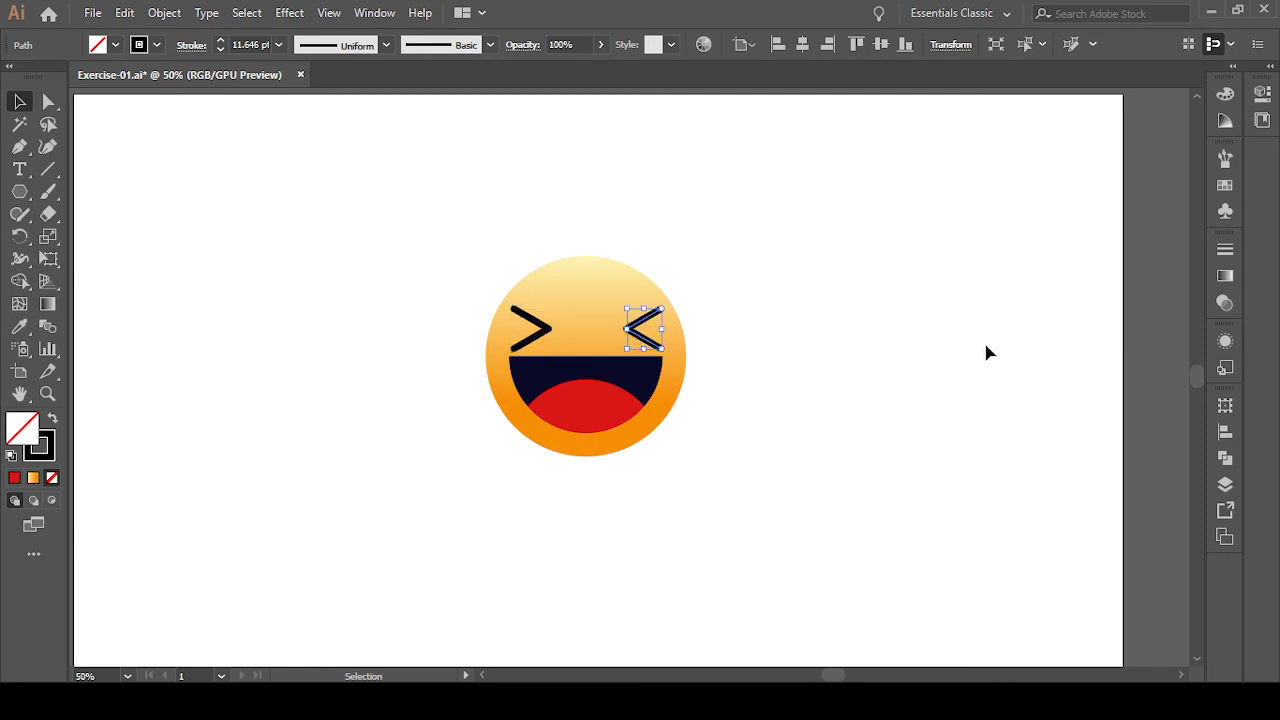
key("Left")
key("Left")
key("Left")
key("Left")
key("Left")
key("Left")
key("Left")
key("Left")
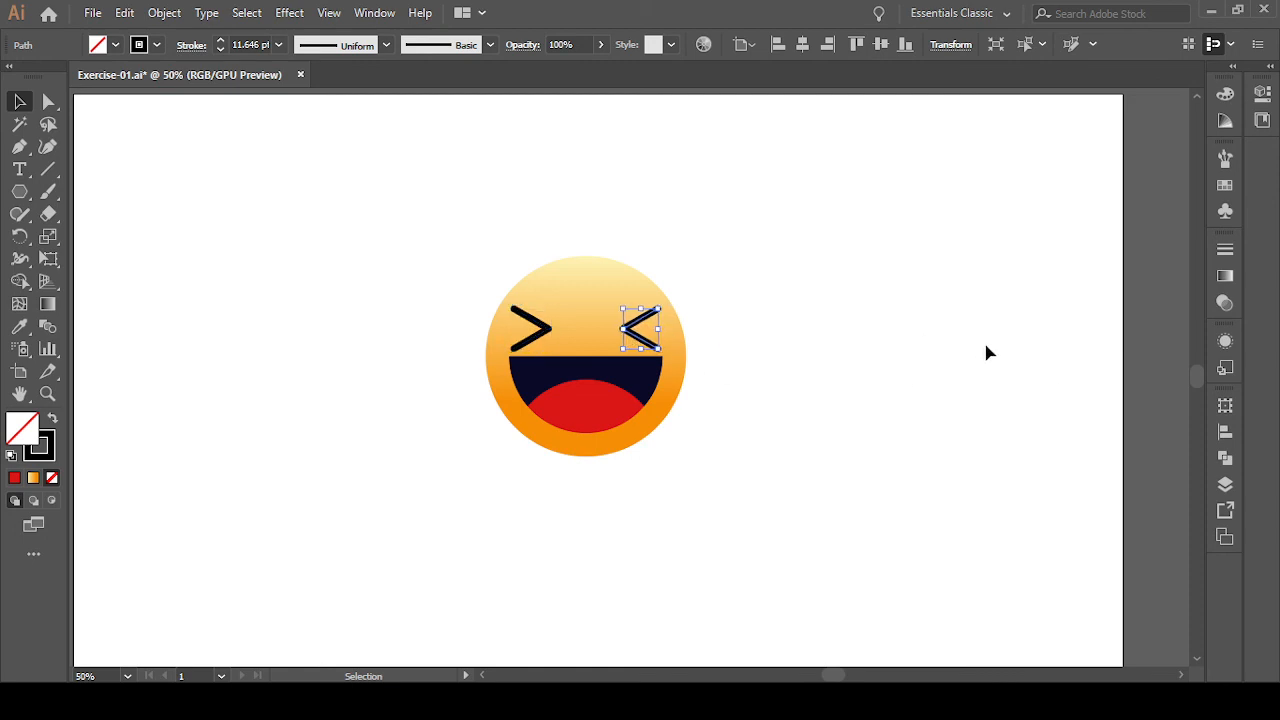
left_click(966, 352)
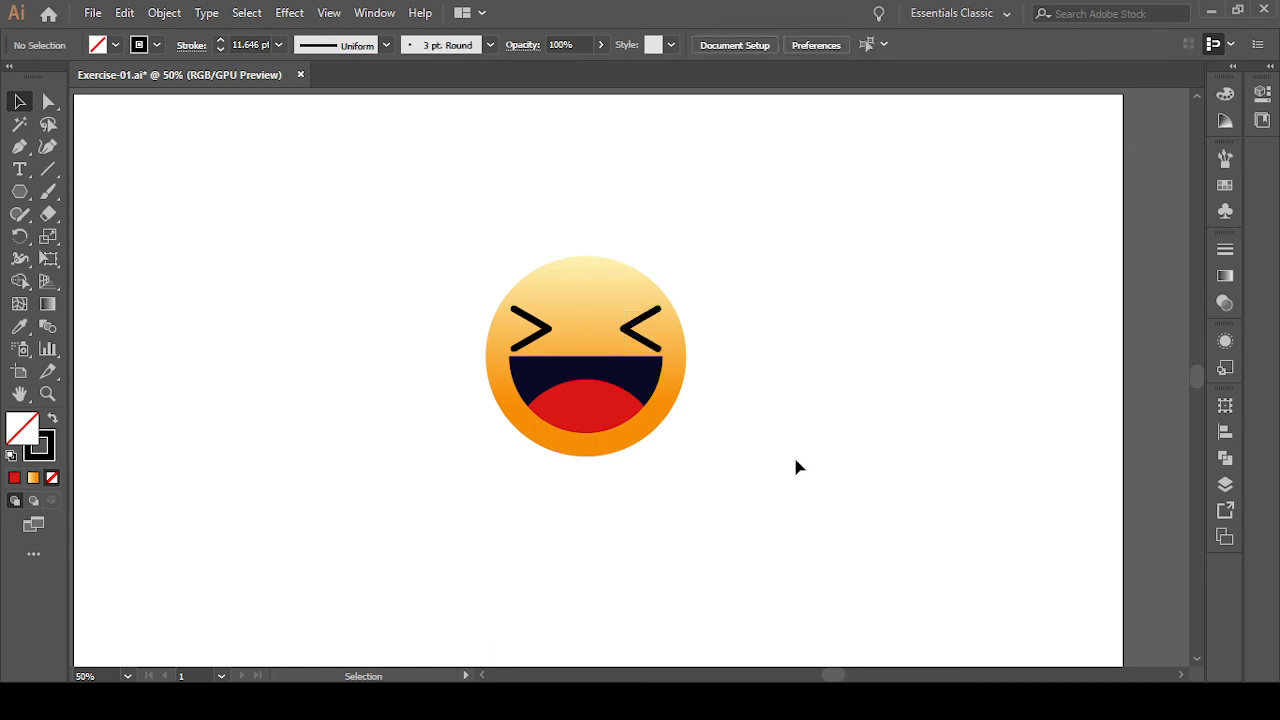
- Unlock the gradient head circle and group it with the eyes, mouth and tongue
left_click_drag(360, 197, 882, 565)
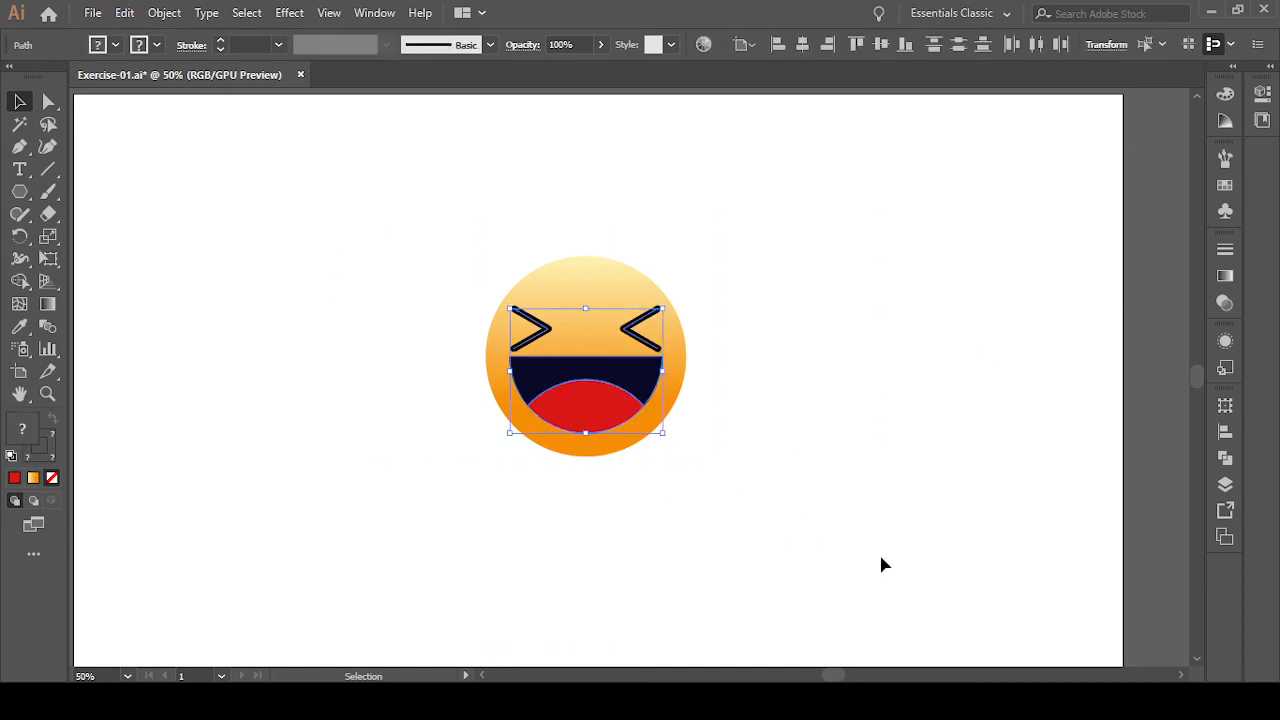
left_click(806, 585)
key("ctrl+alt+2")
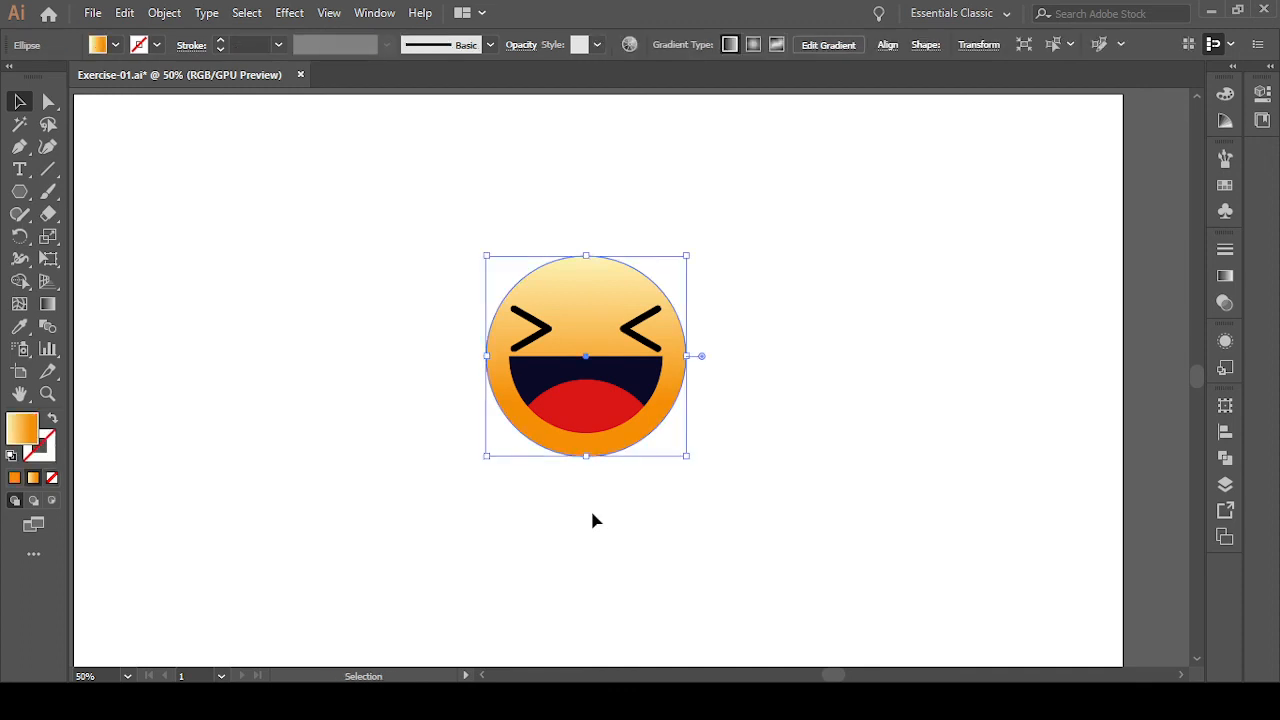
left_click(538, 550)
left_click_drag(446, 214, 851, 643)
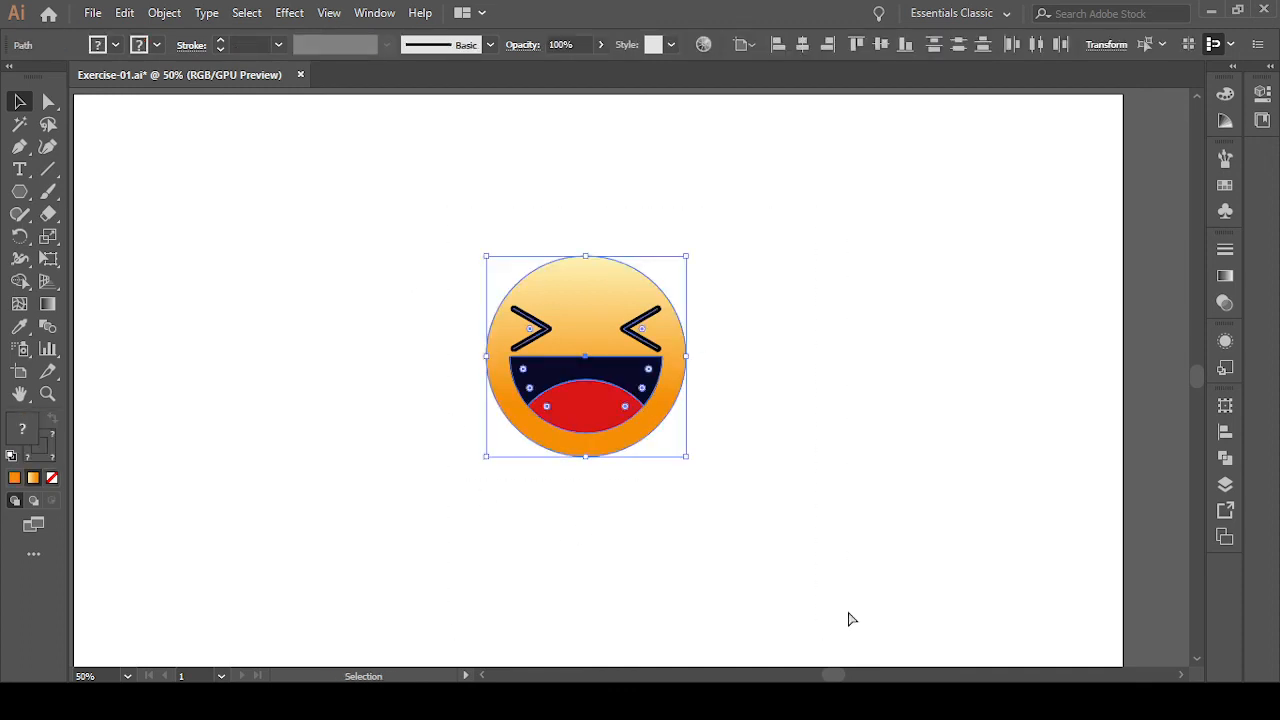
key("a")
key("v")
- Apply a Drop Shadow effect to the emoji group with Multiply mode, 75% opacity, 7 px X and Y offsets, 5 px blur and black colour
left_click_drag(406, 236, 808, 518)
left_click(300, 16)
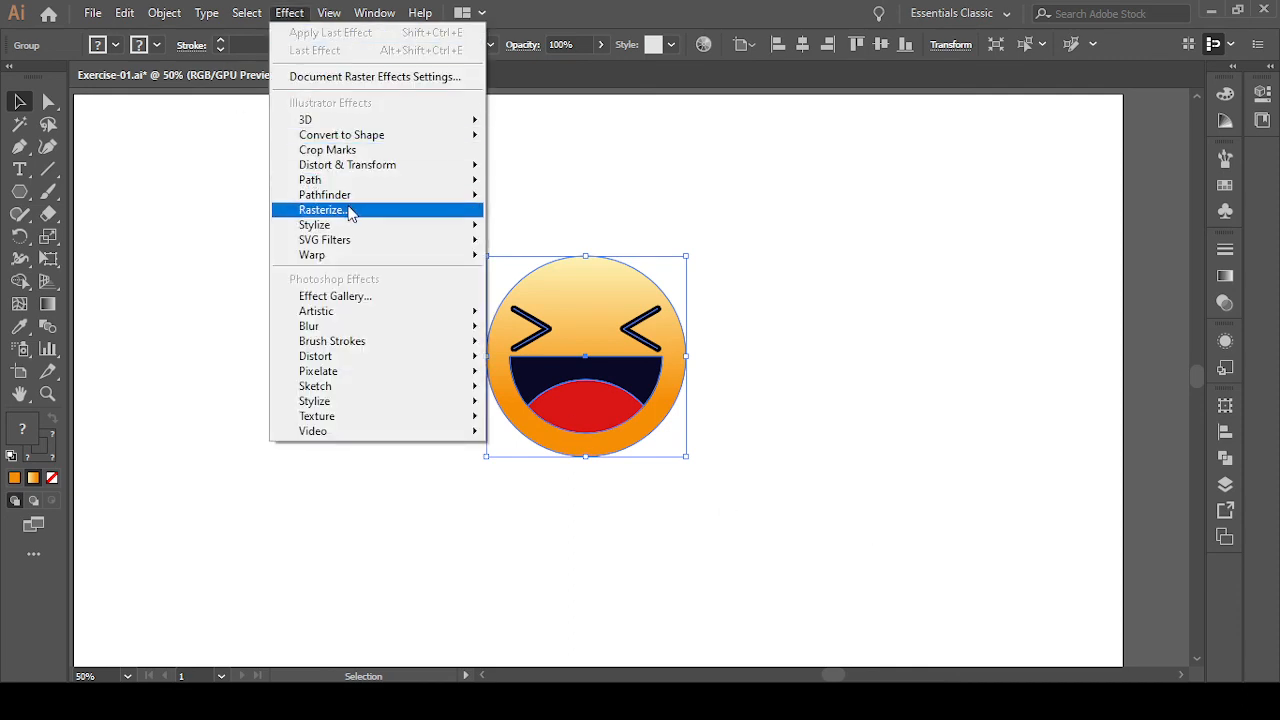
mouse_move(345, 225)
left_click(552, 228)
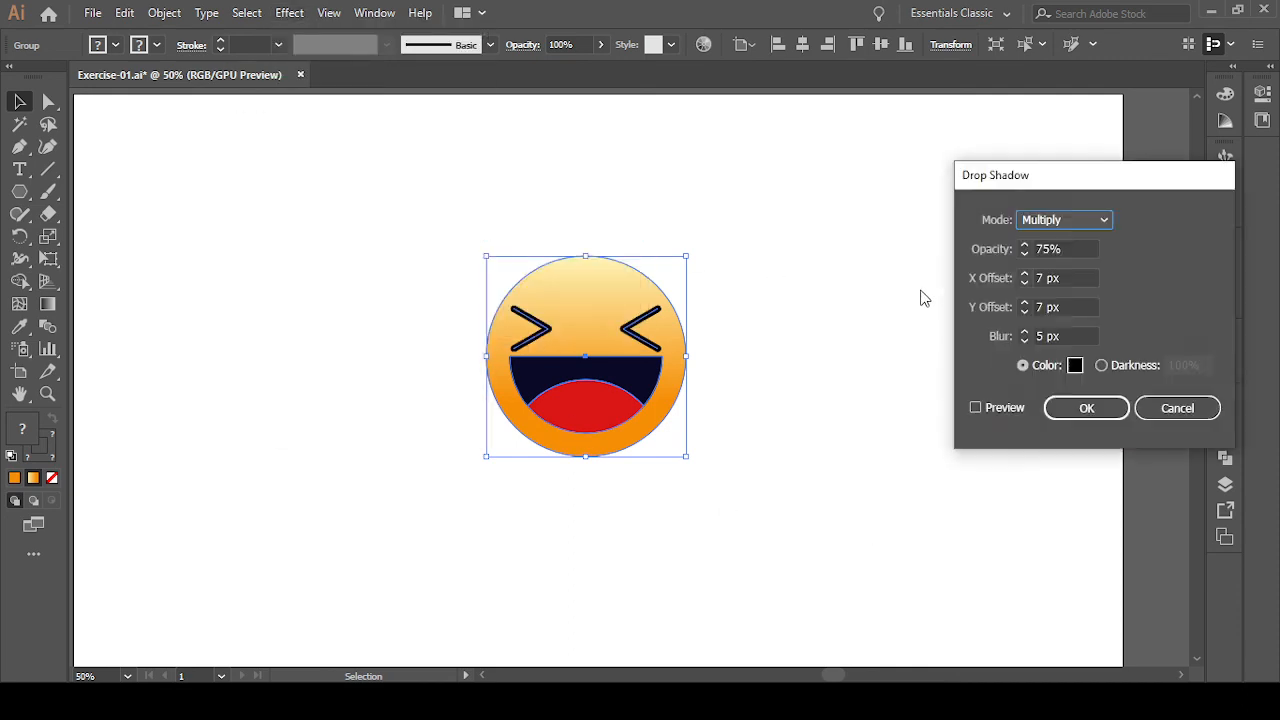
left_click(1002, 407)
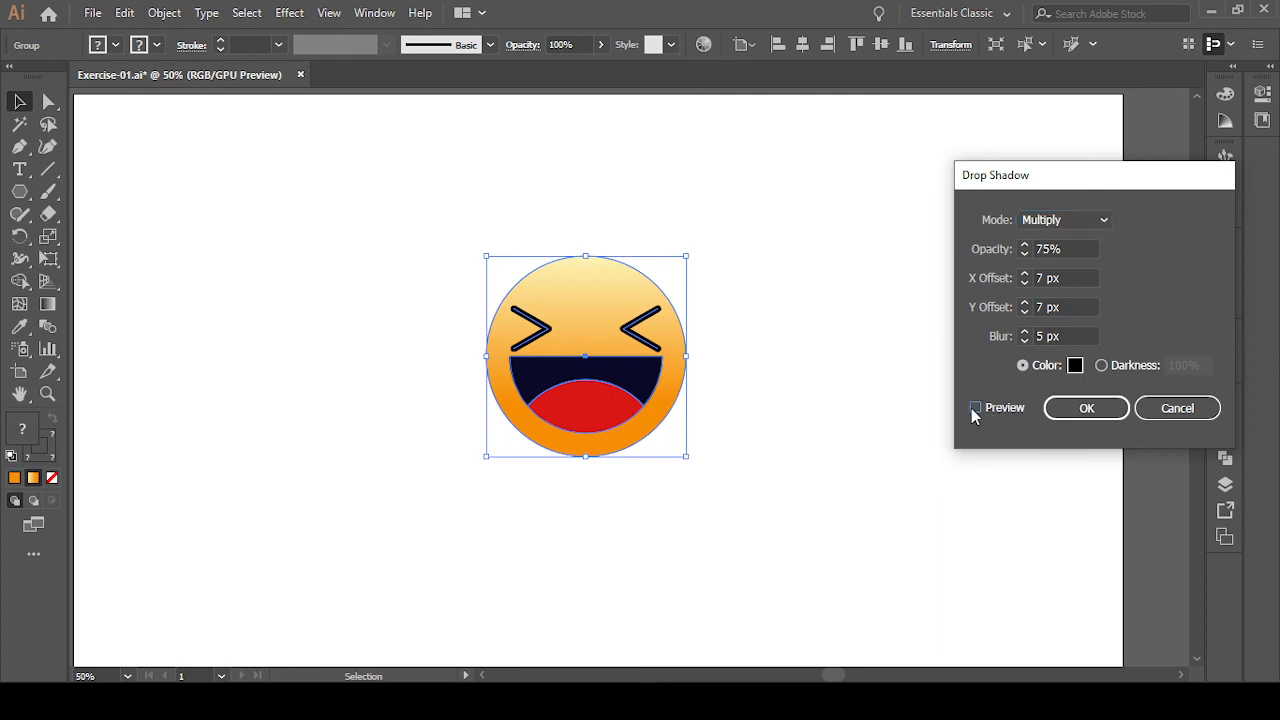
left_click(974, 408)
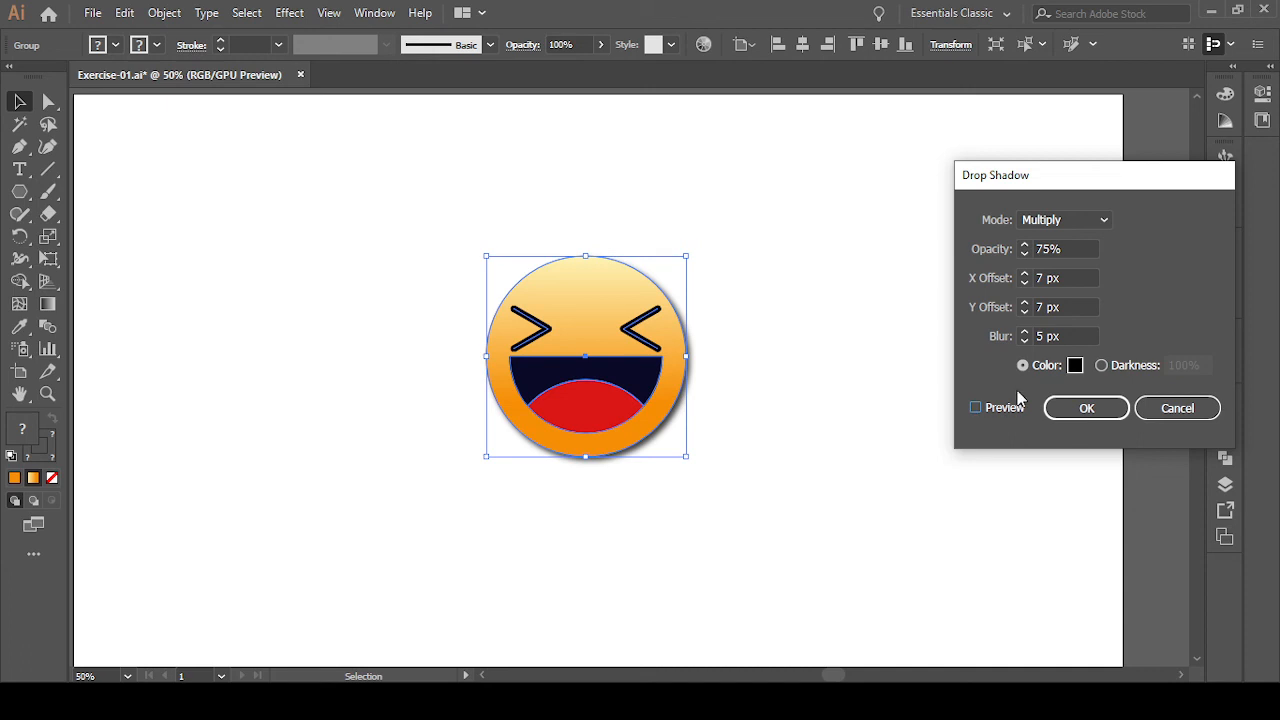
left_click(1092, 411)
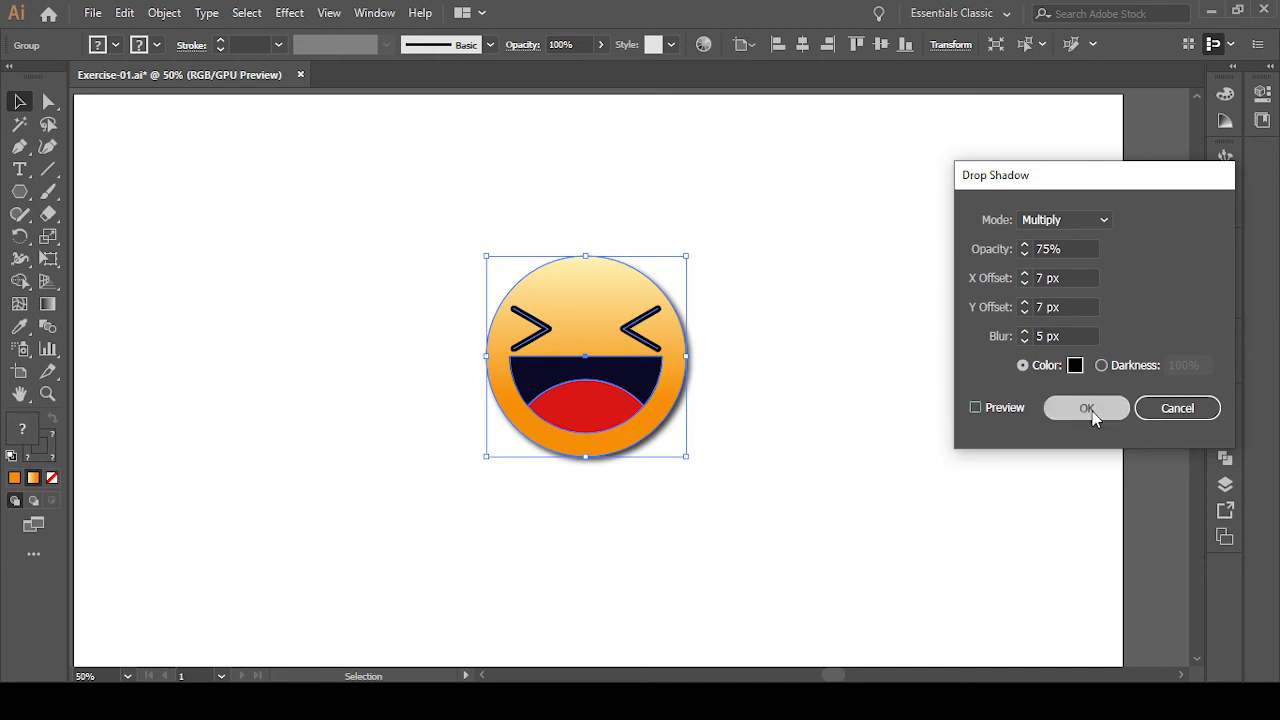
left_click(912, 365)
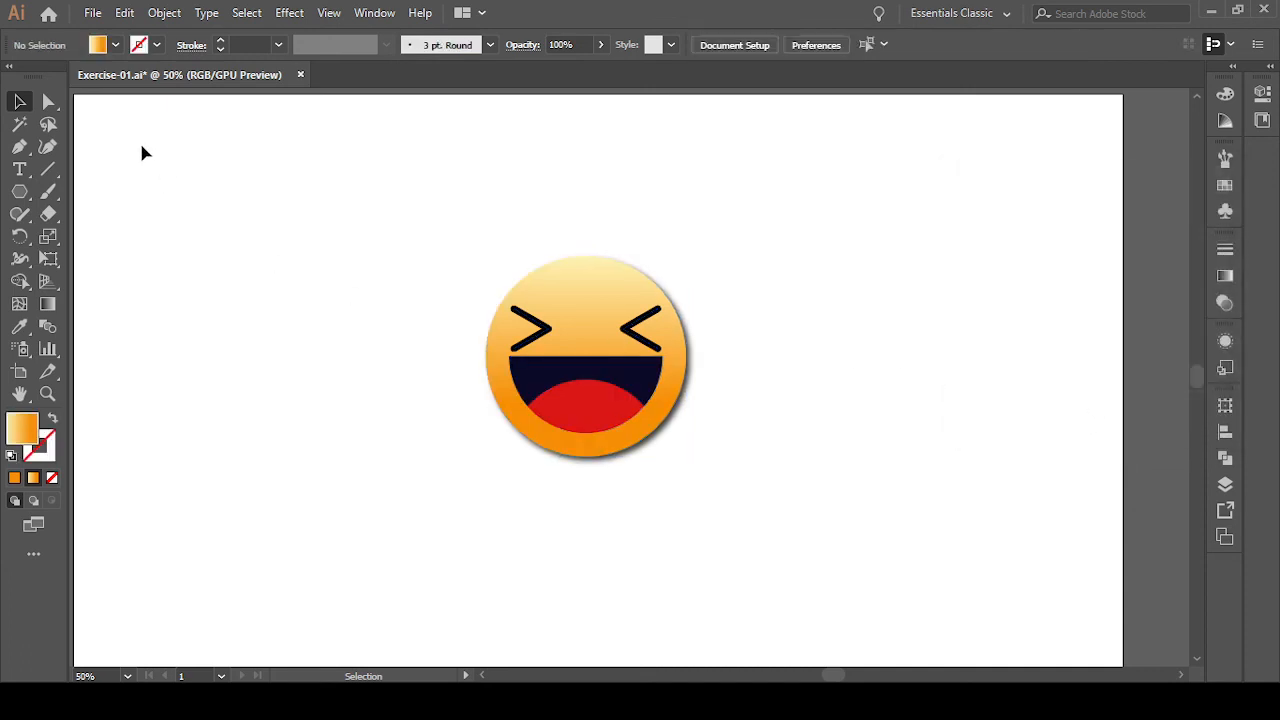
- Try enlarging the emoji group proportionally from its centre, and scale it back down to its former size
left_click_drag(357, 211, 784, 507)
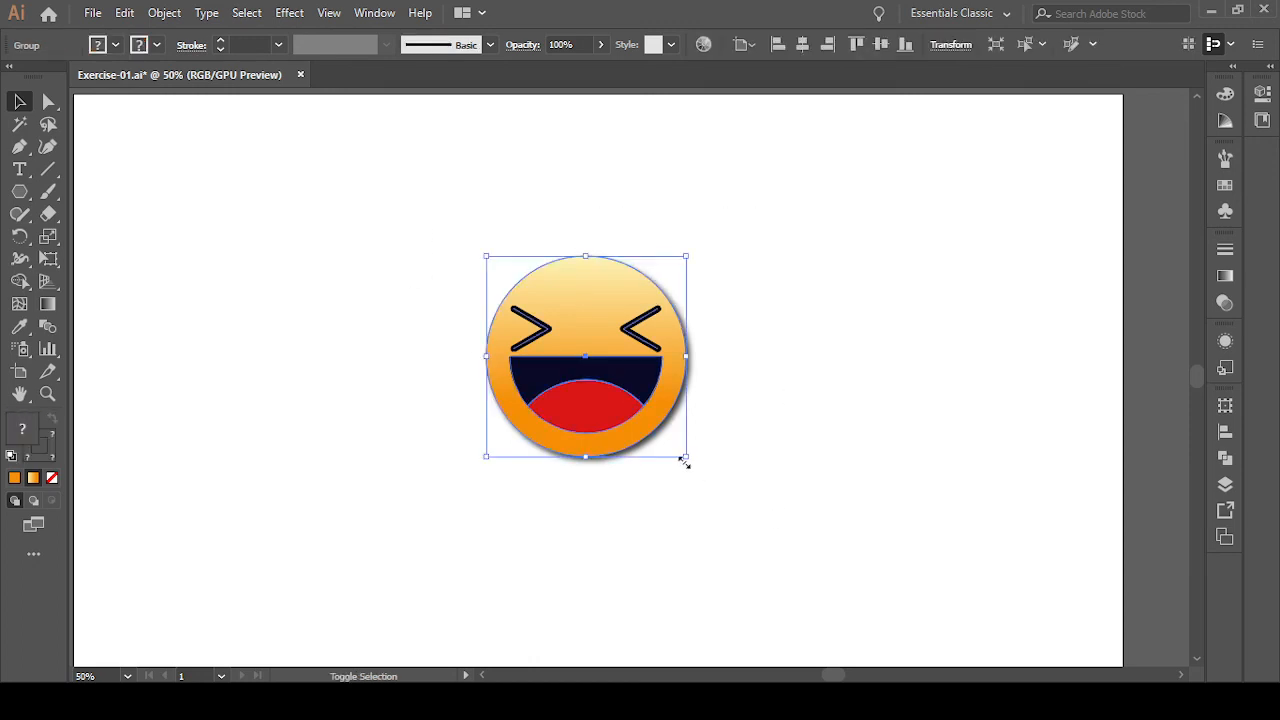
left_click_drag(684, 461, 758, 507)
left_click(871, 510)
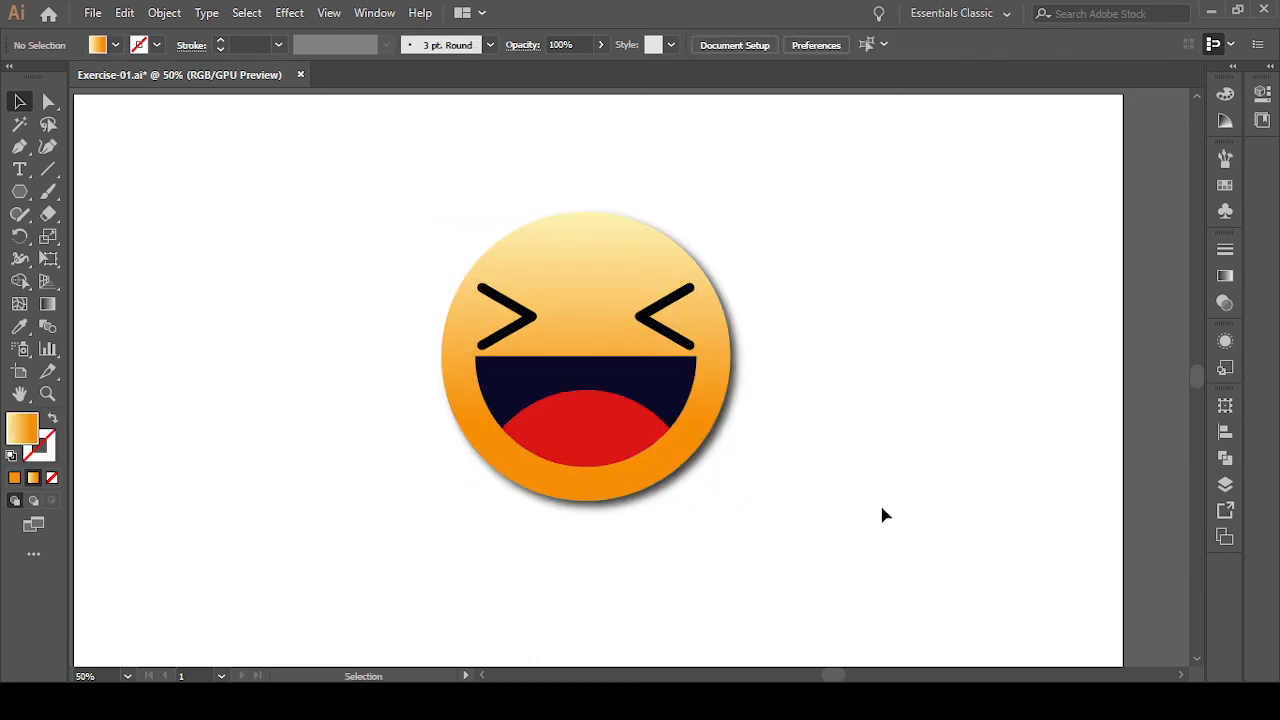
left_click_drag(353, 173, 846, 594)
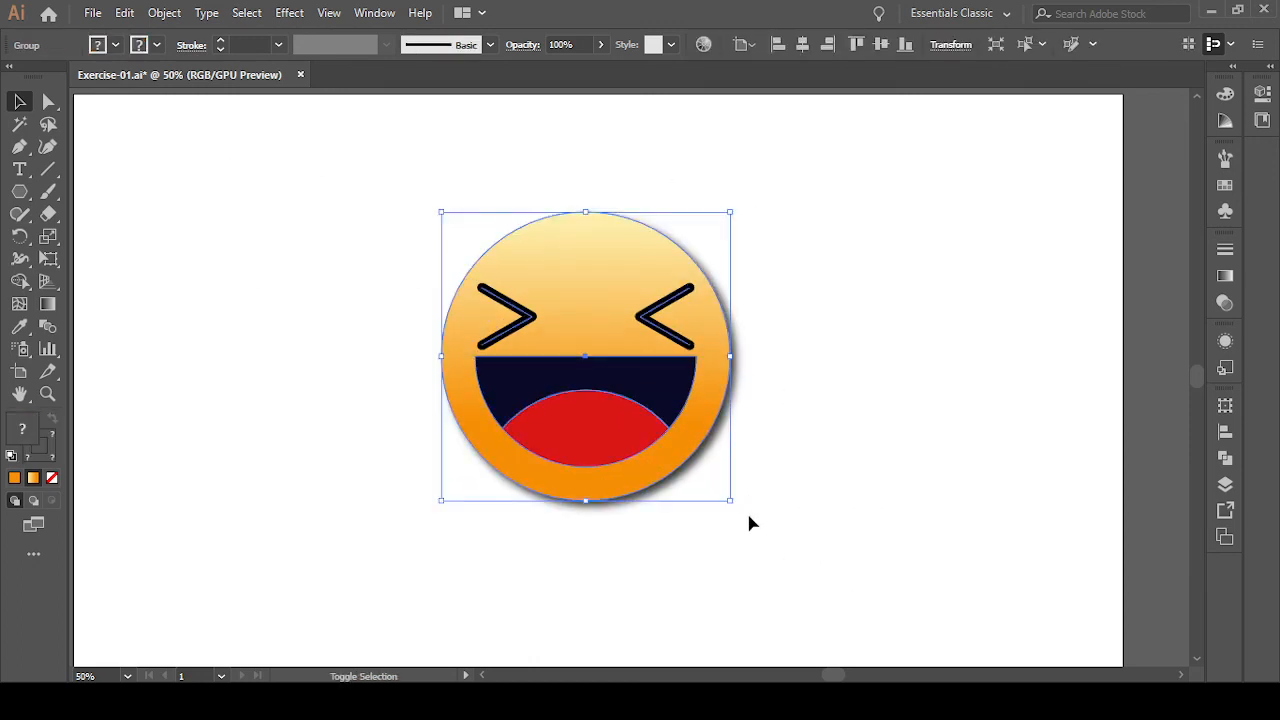
left_click_drag(733, 496, 684, 460)
left_click(851, 532)
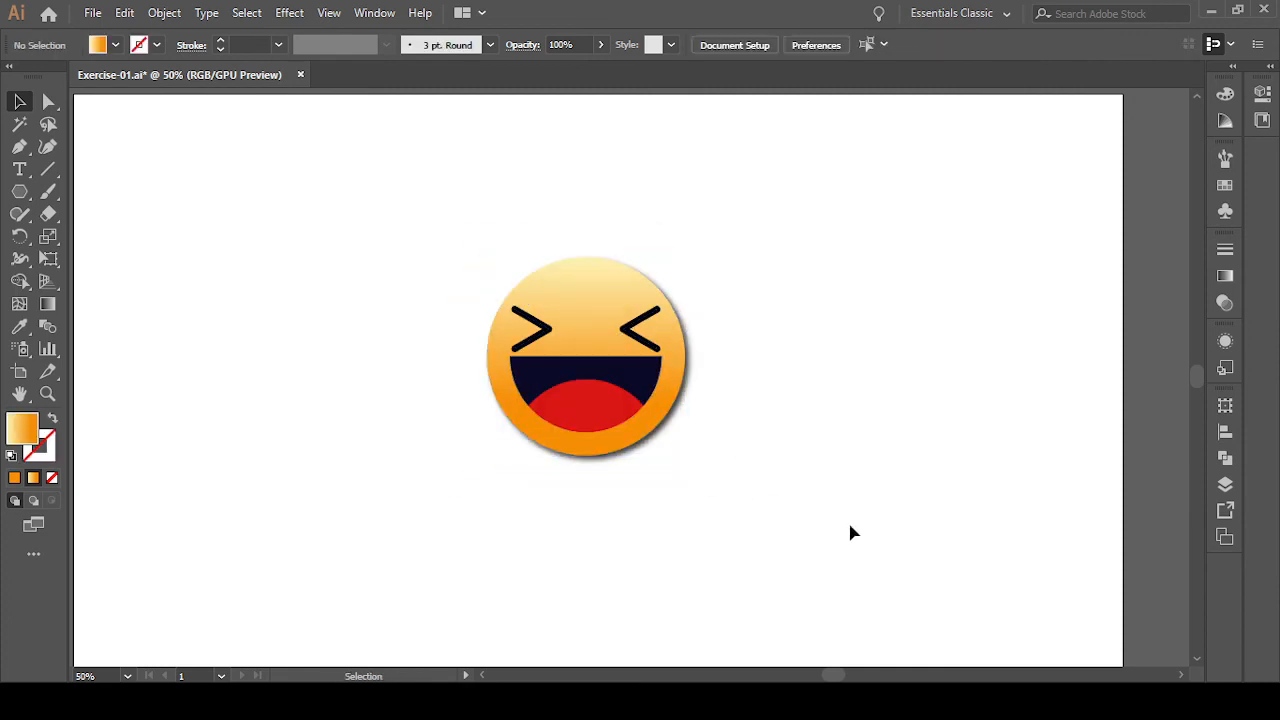
- Enlarge the whole emoji group proportionally from its centre to about 1.4 times its size, and deselect it
key("space")
left_click_drag(817, 518, 830, 511)
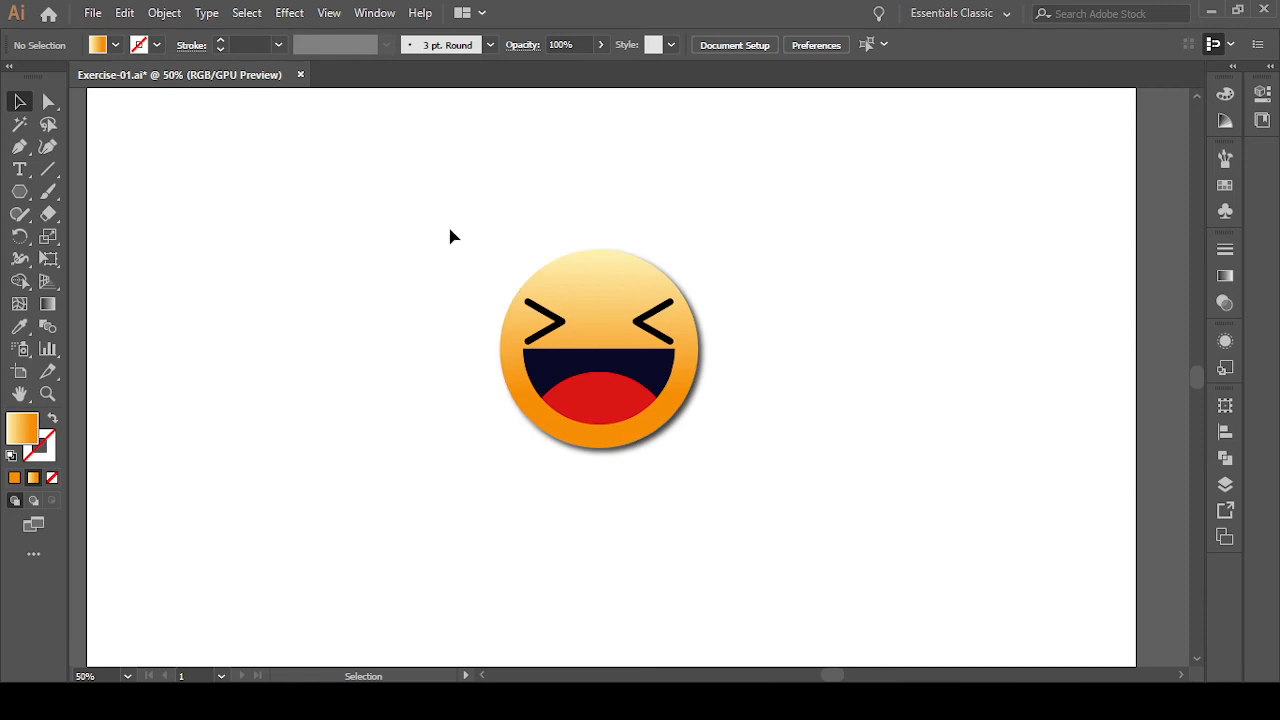
left_click_drag(449, 234, 814, 483)
left_click_drag(697, 447, 757, 488)
left_click(891, 578)
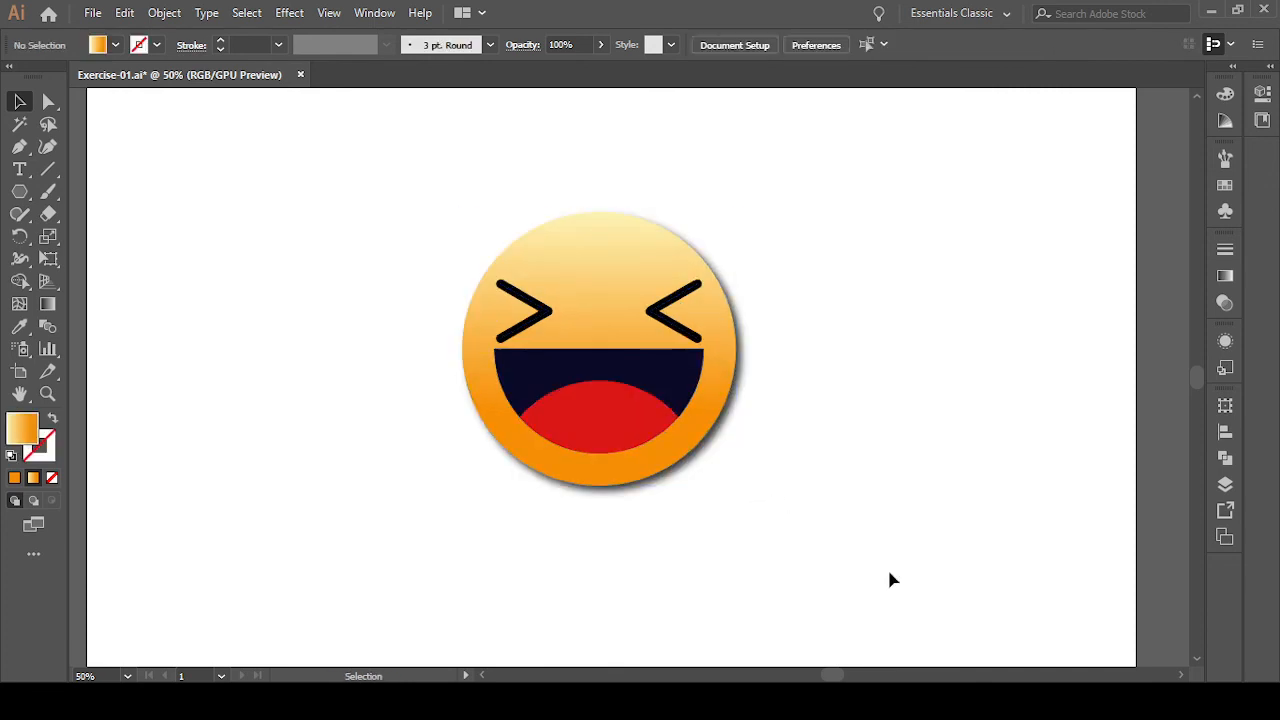